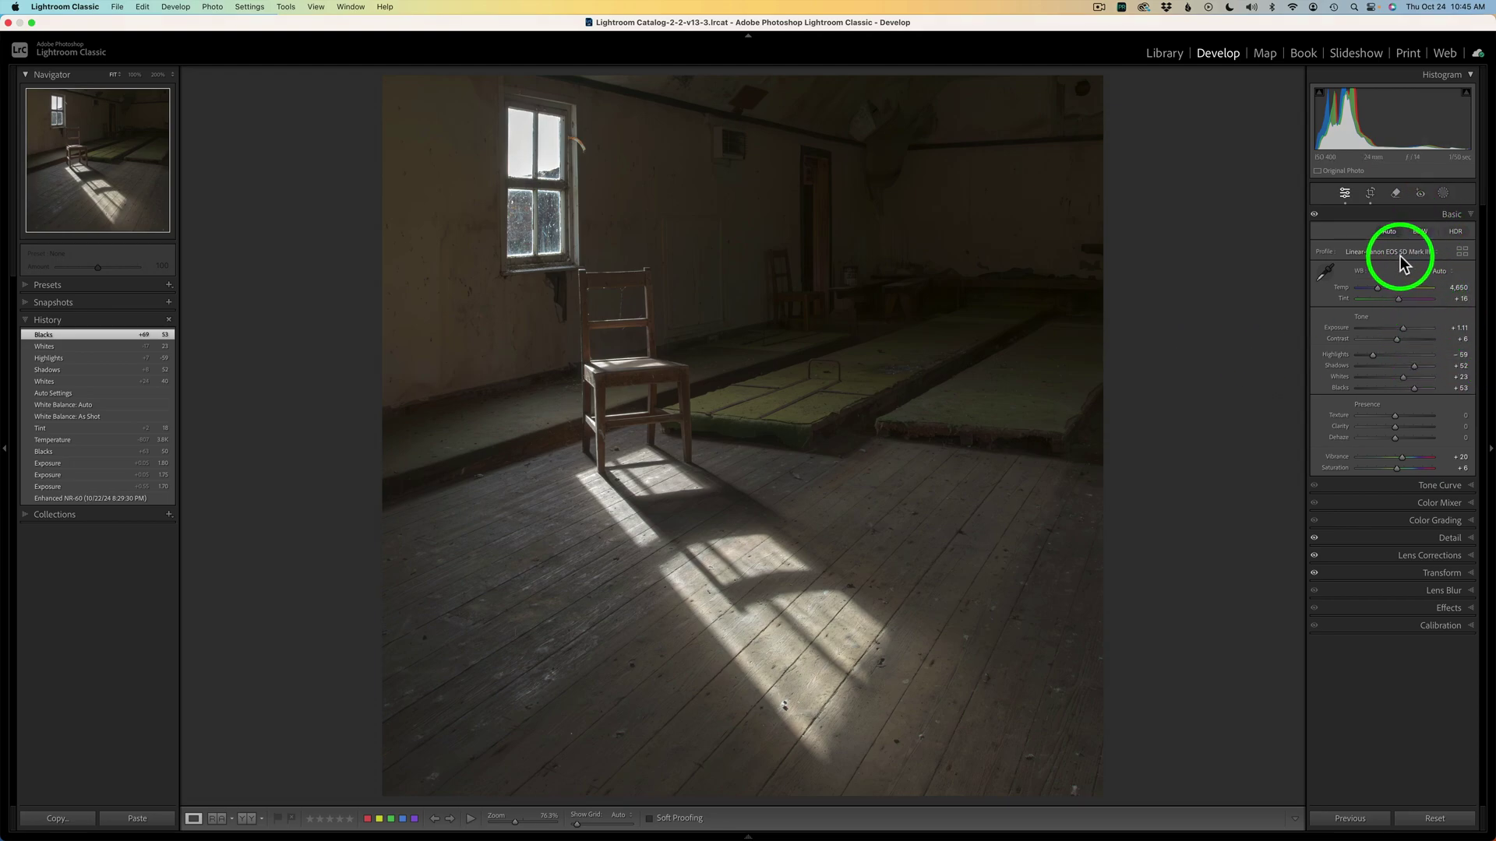
- Inspect the Detail, Lens Corrections and Transform settings and preview the photo's crop
left_click(1429, 538)
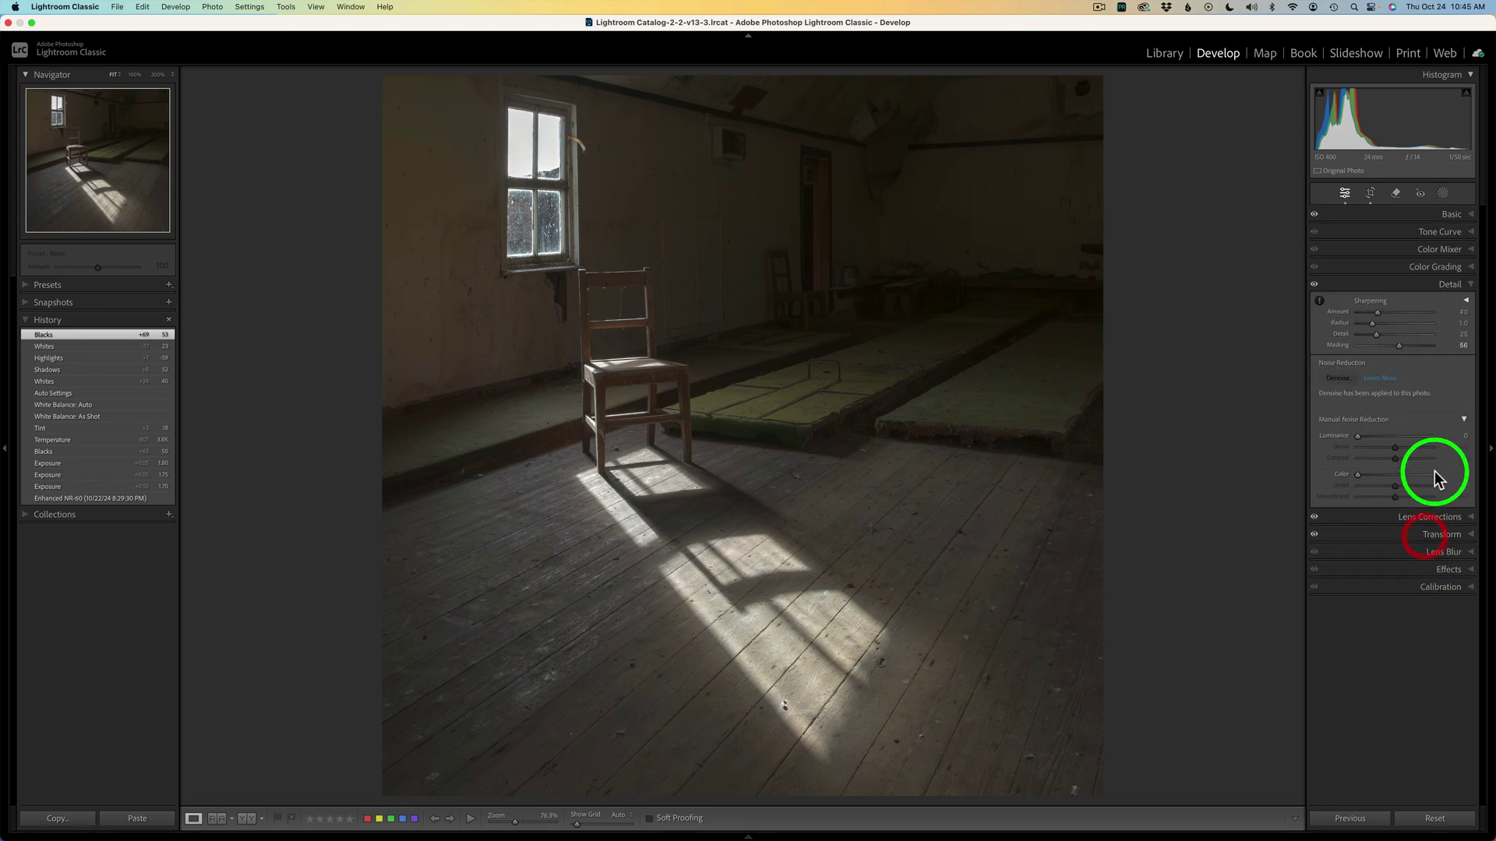
left_click(1436, 285)
left_click(1436, 304)
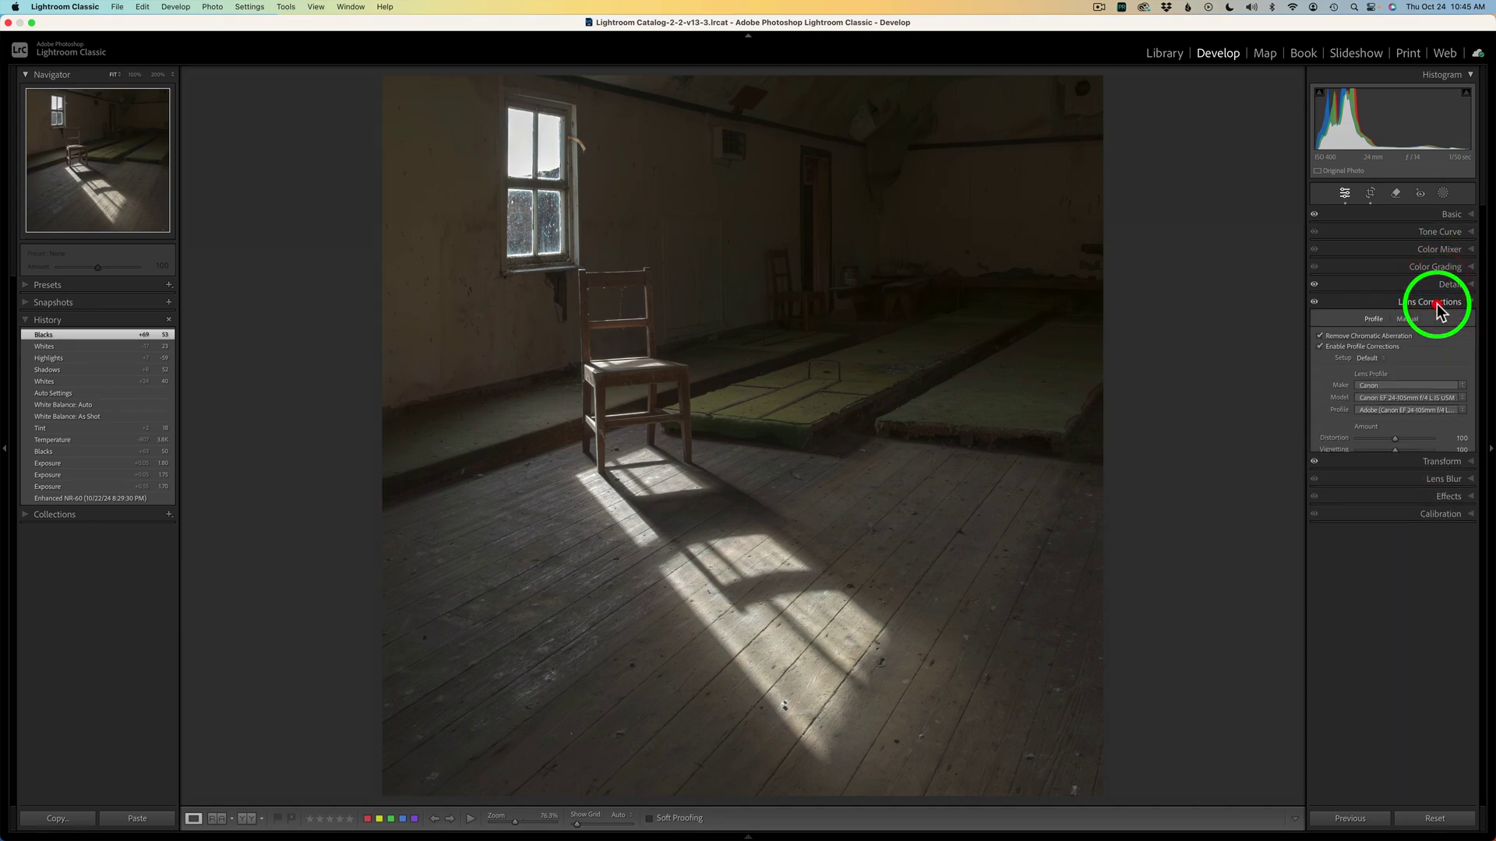
left_click(1379, 304)
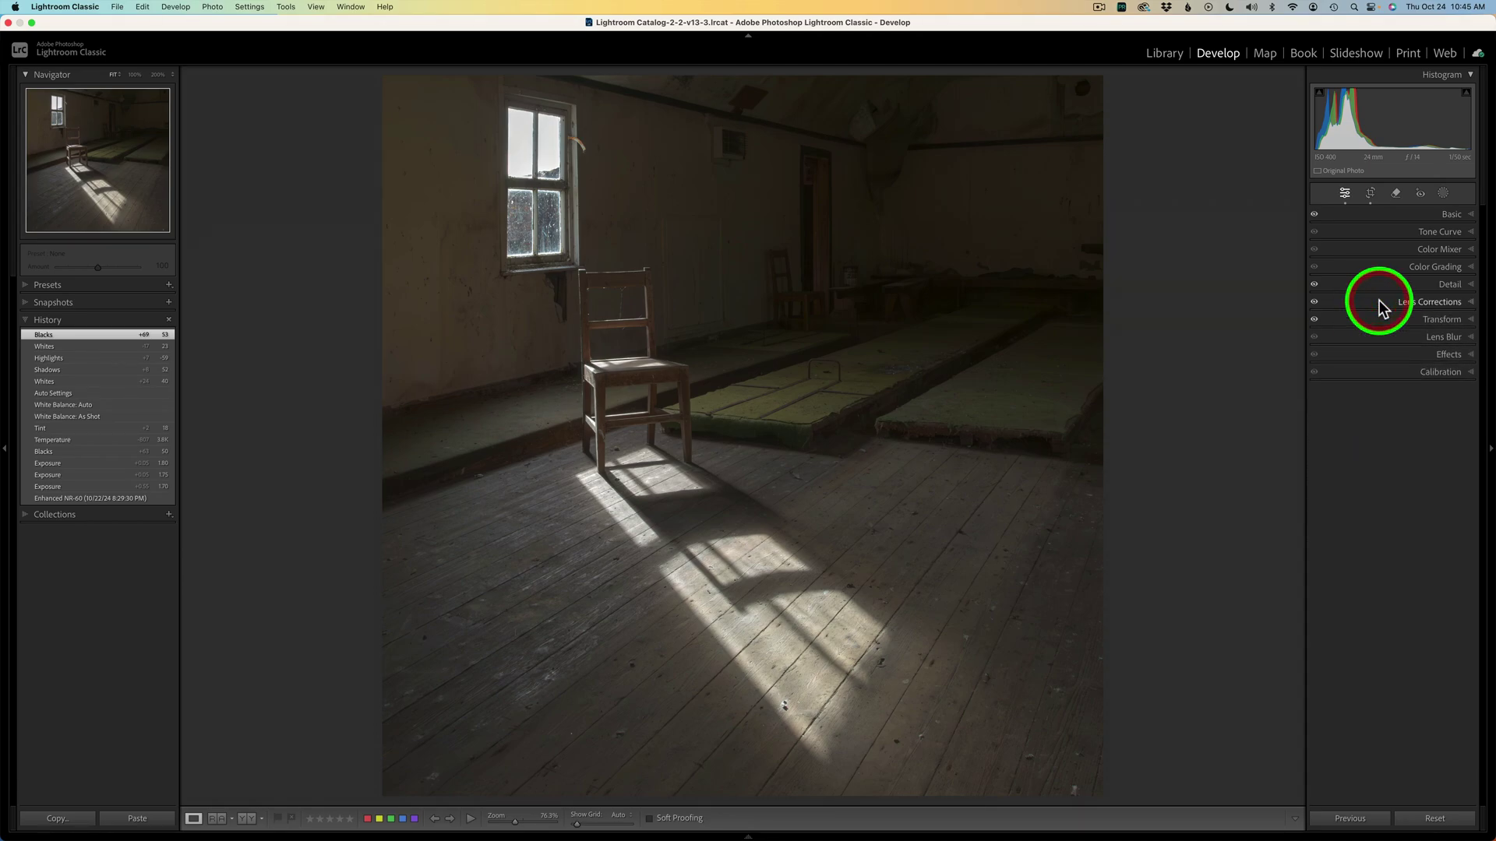
left_click(1394, 319)
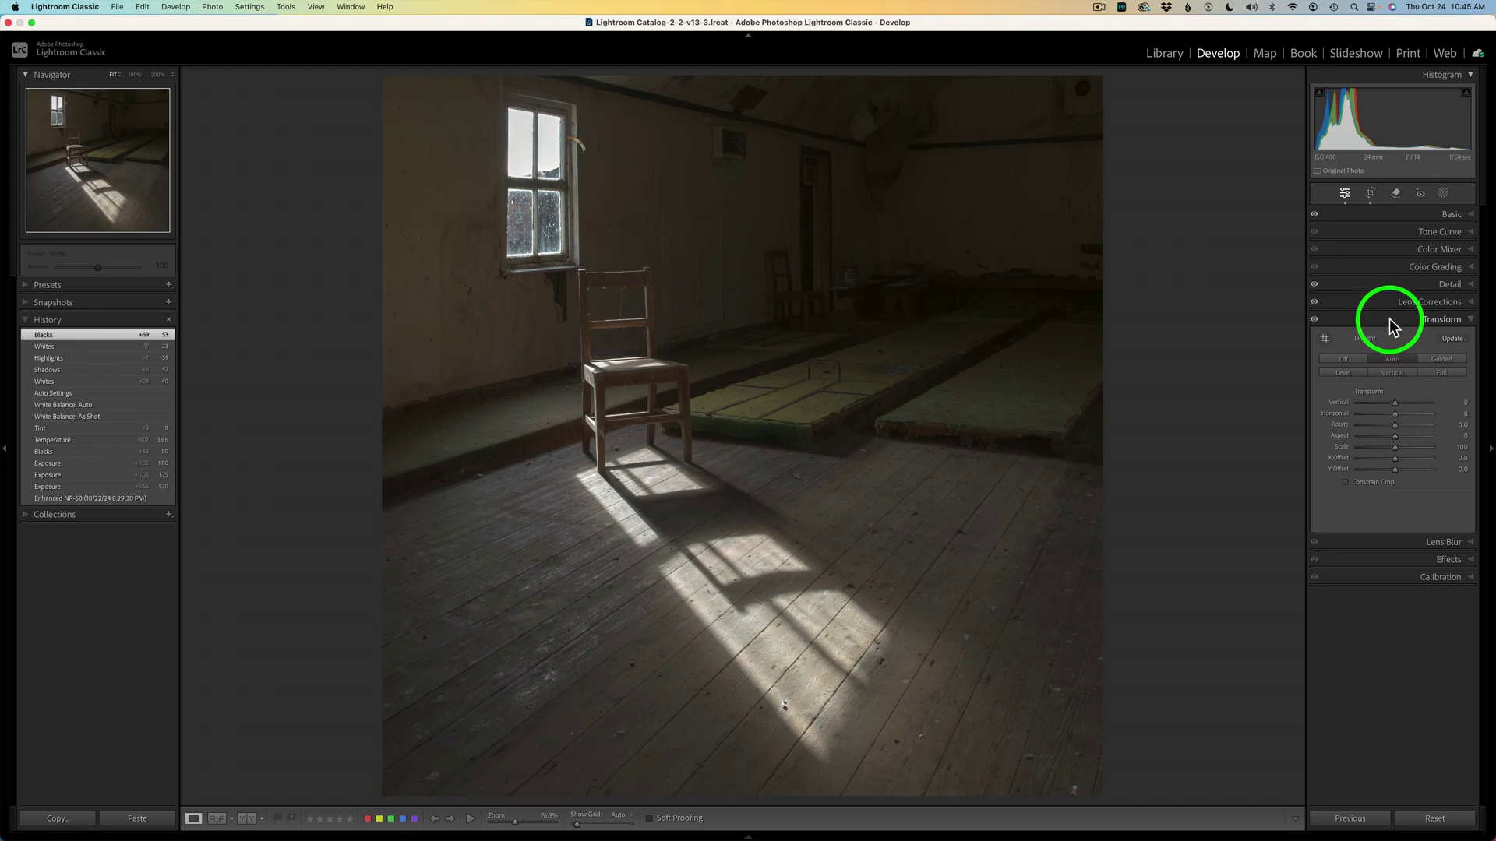
left_click(1391, 322)
left_click(1371, 194)
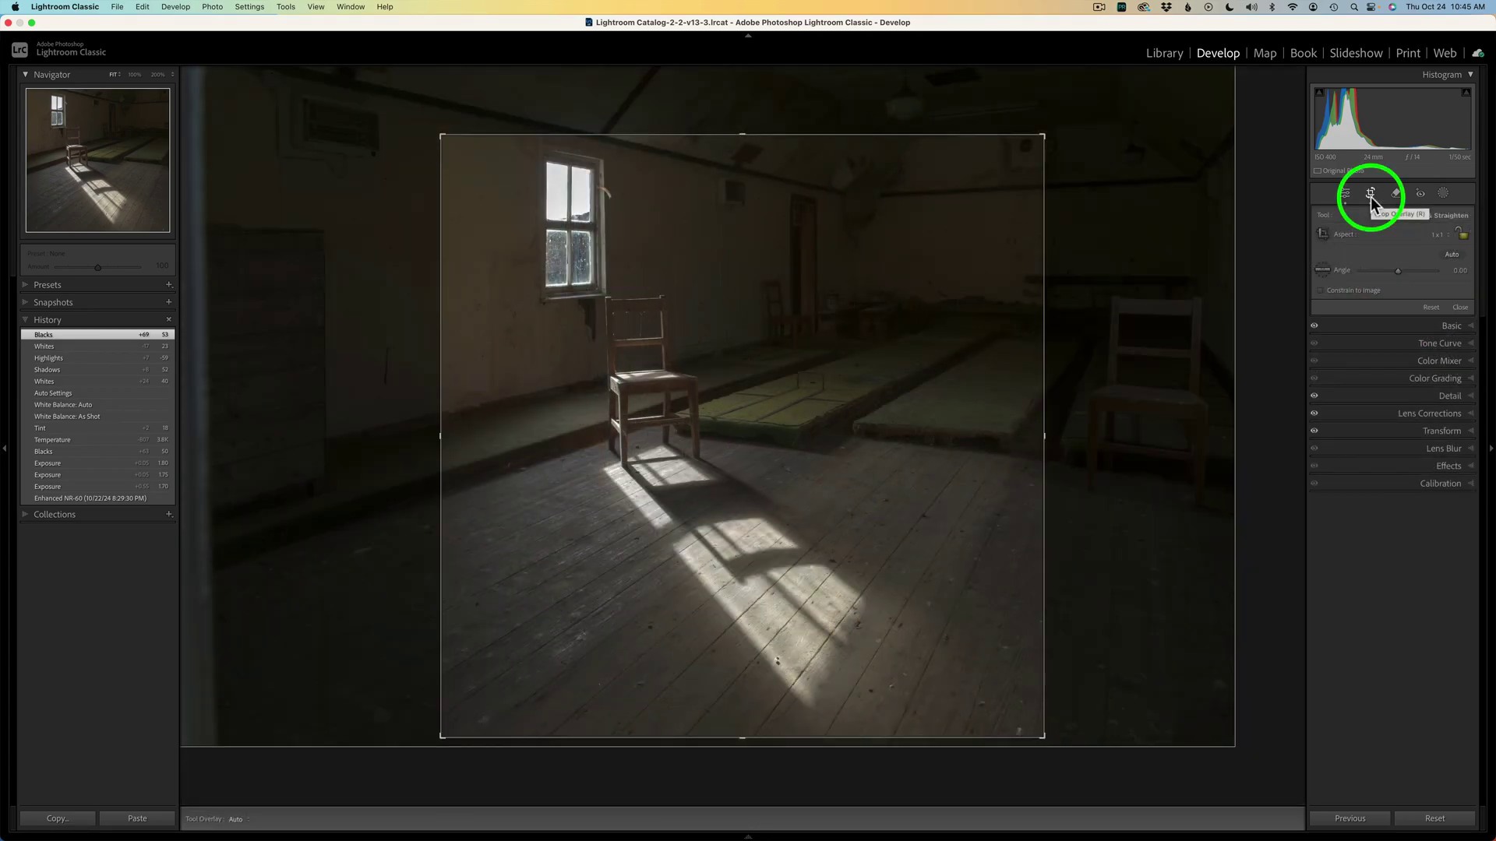
left_click(1372, 197)
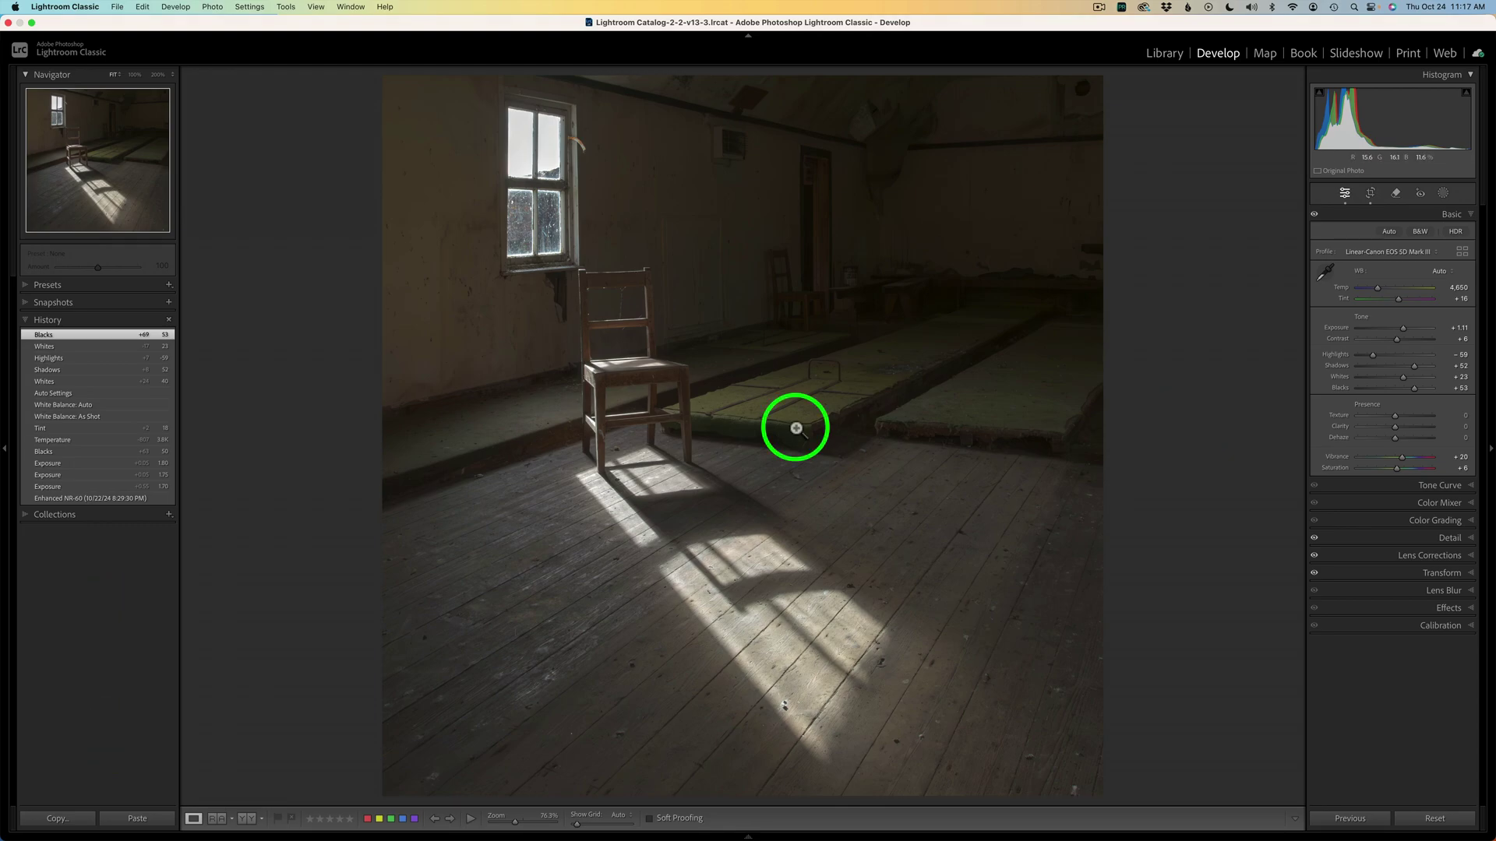
- Send the photo from Lightroom to Photoshop 2025 via Edit In
right_click(795, 428)
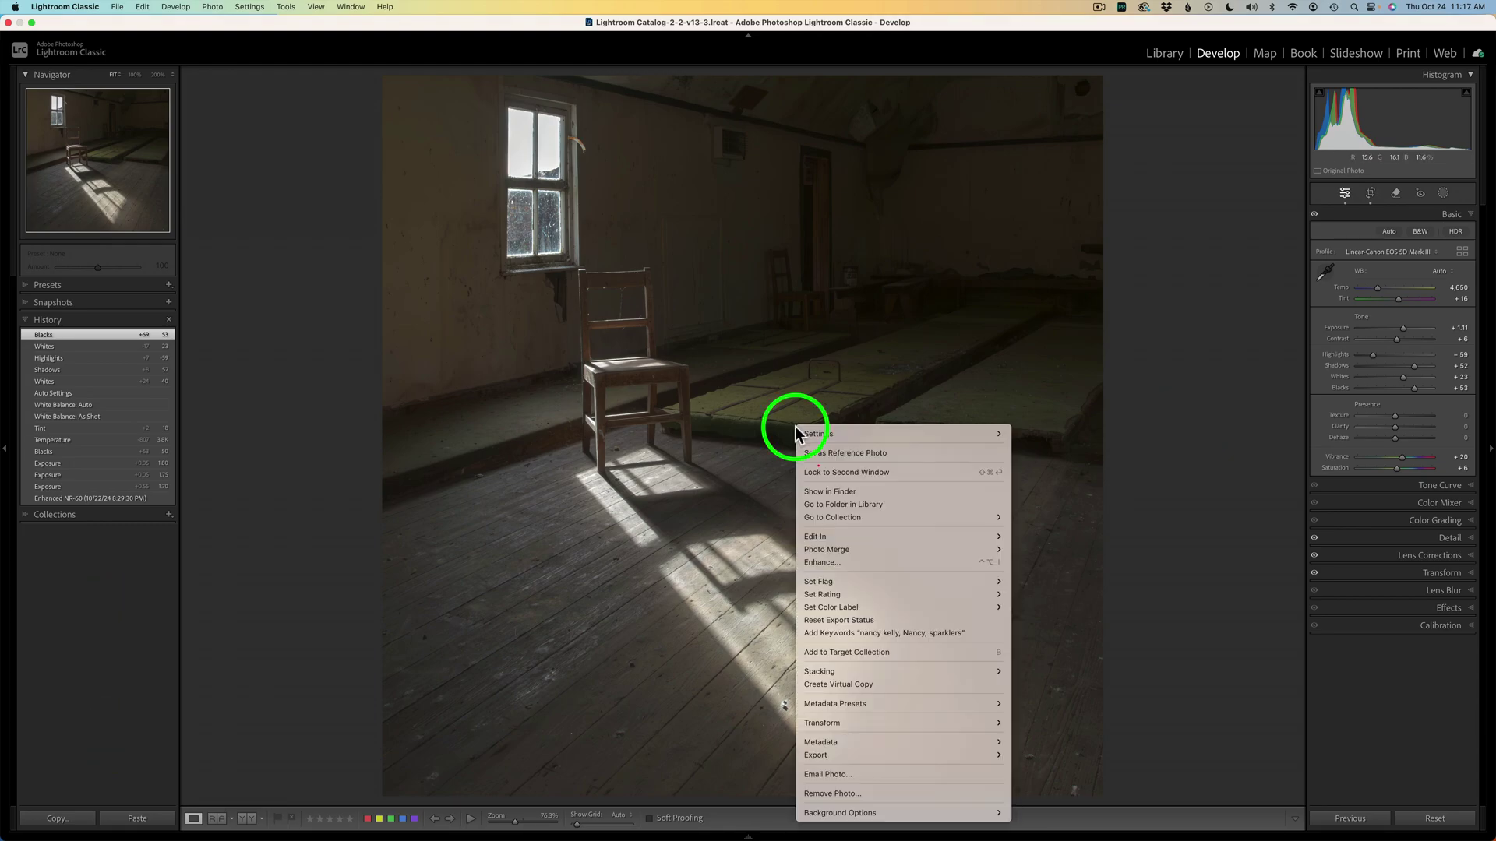
mouse_move(842, 536)
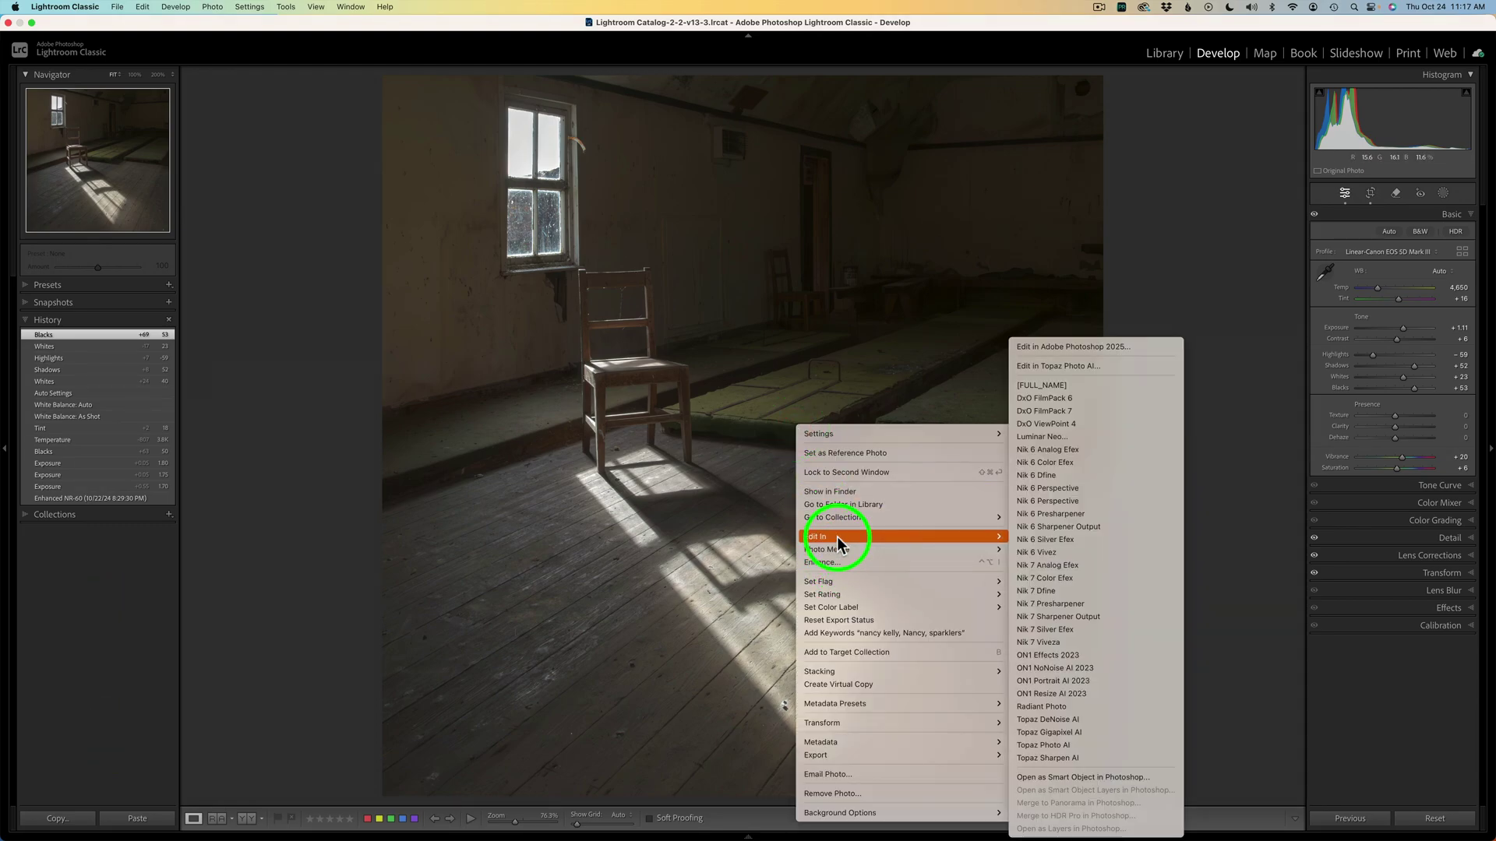
left_click(1087, 348)
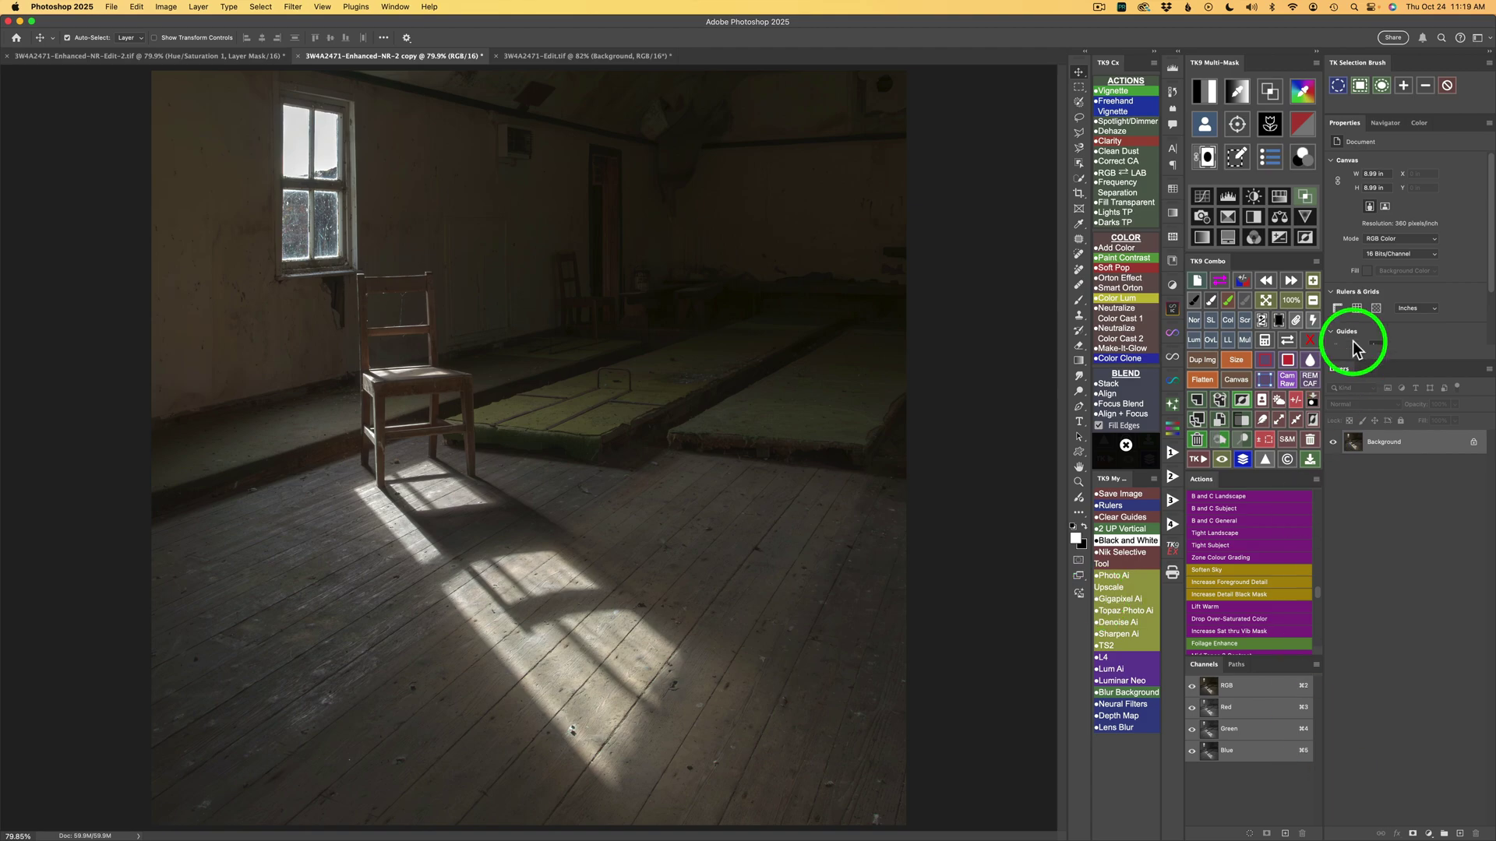
- Build a darks luminosity mask and add a Color Grading (TK) layer through it
left_click(1208, 93)
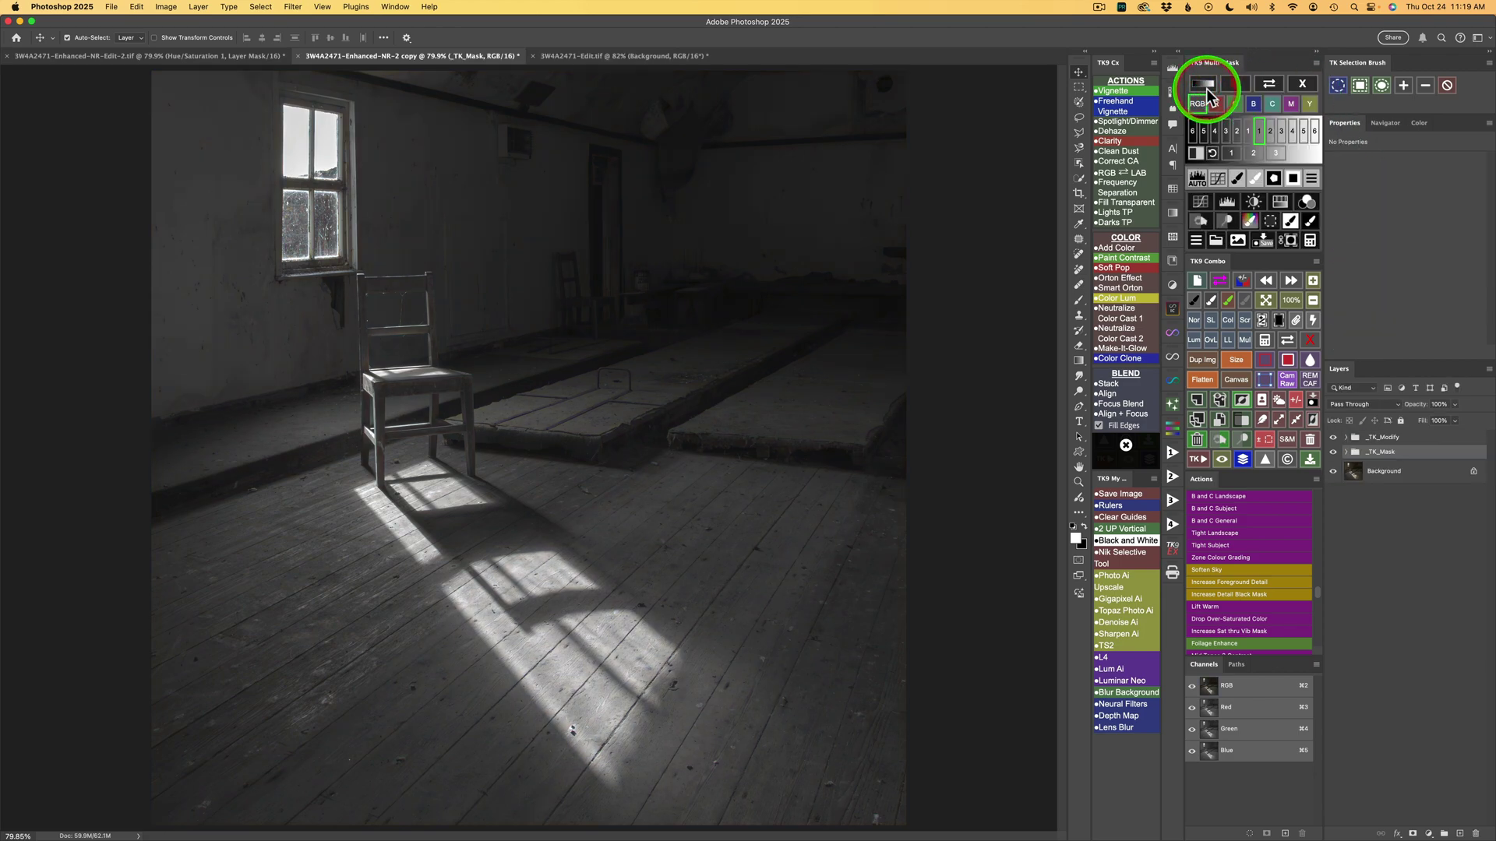
left_click(1277, 154)
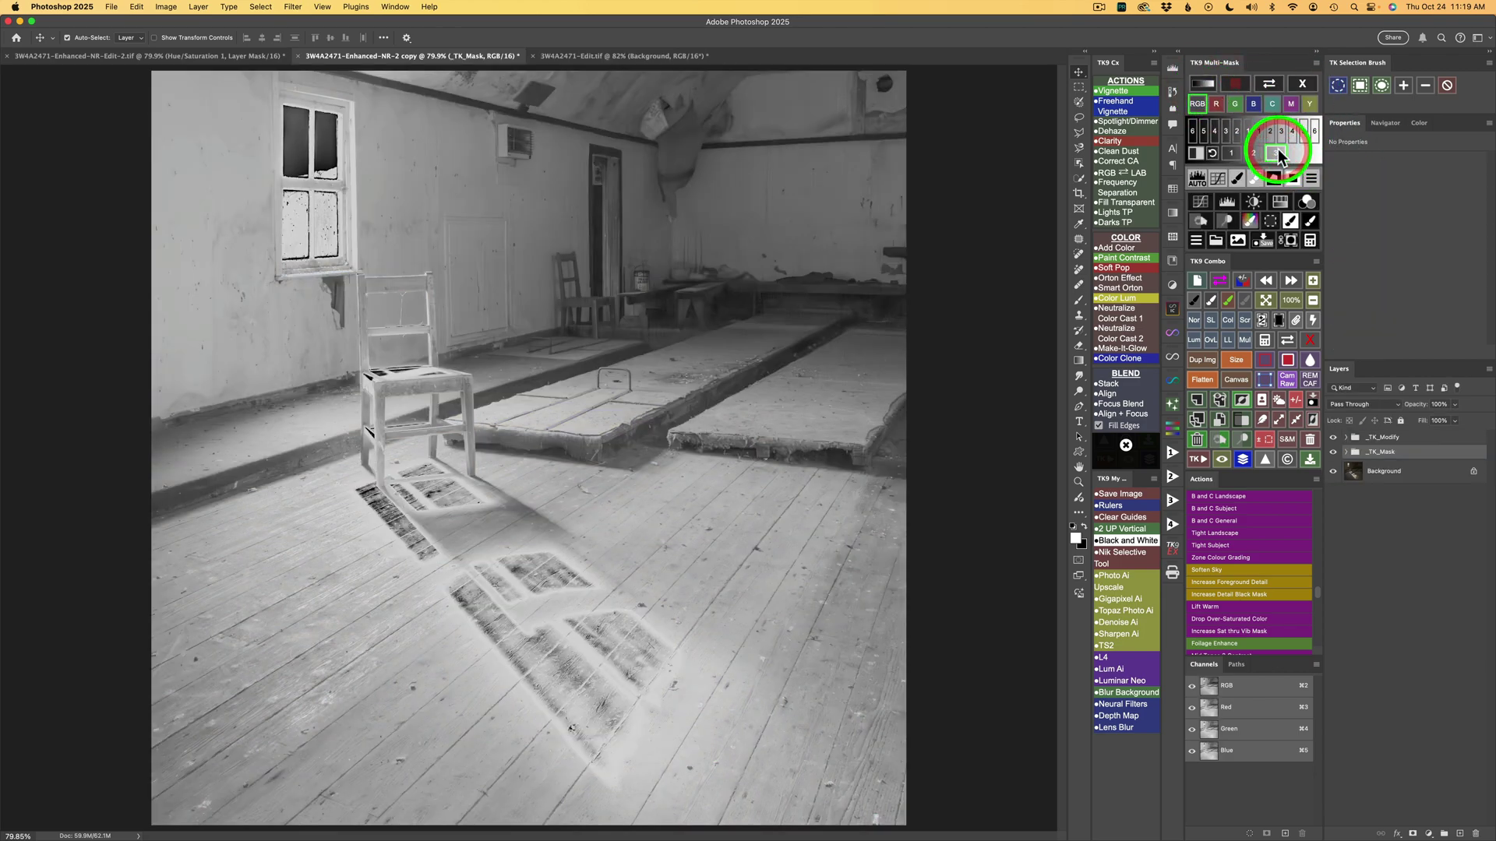
left_click(1307, 202)
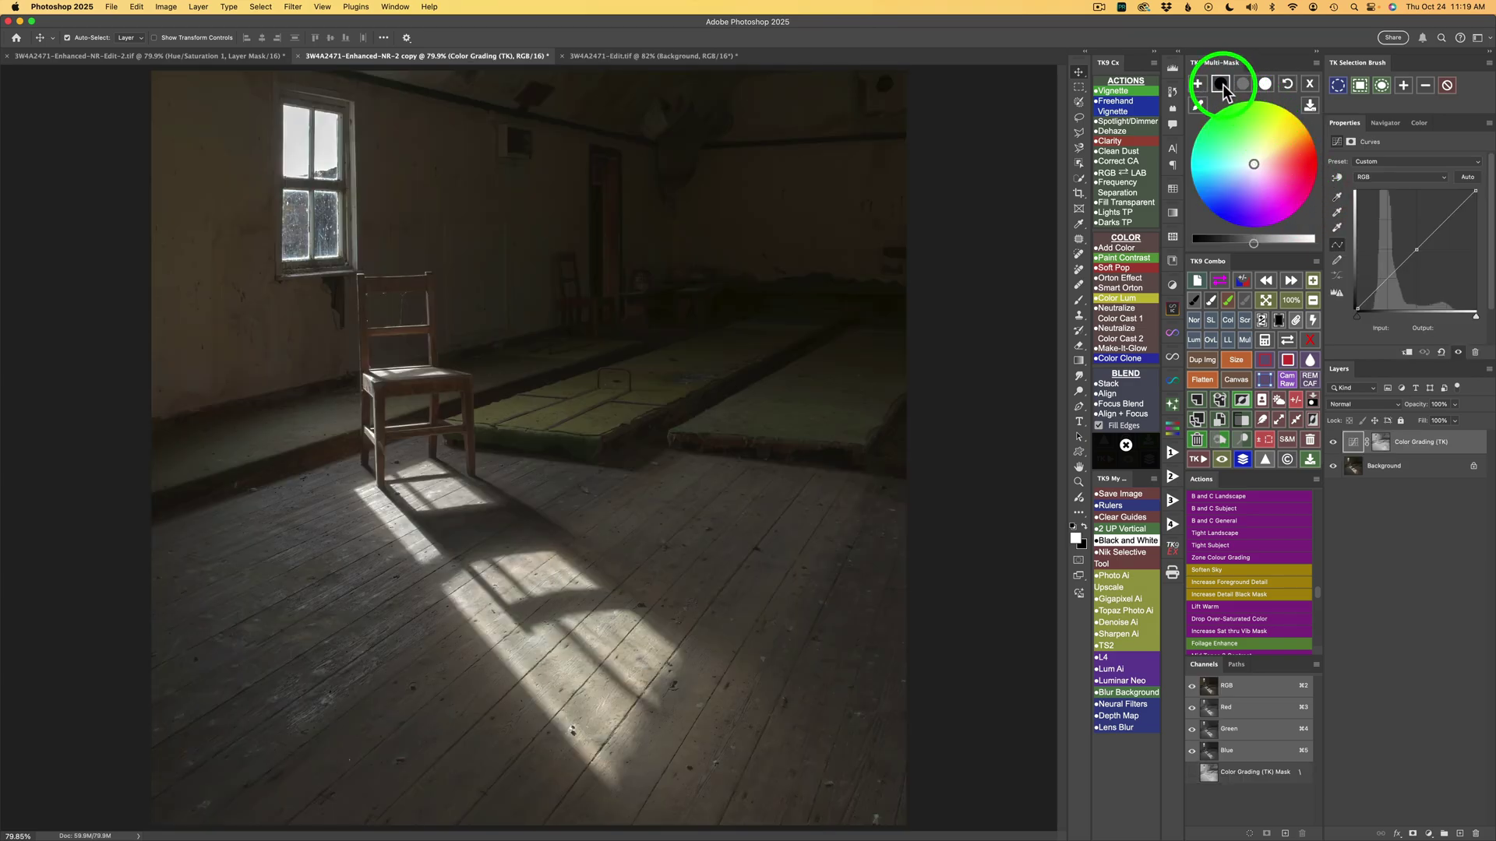
- Set the grading colour to a dark neutral grey and compare the layer on and off
left_click(1222, 84)
left_click_drag(1252, 242, 1226, 244)
left_click(1244, 83)
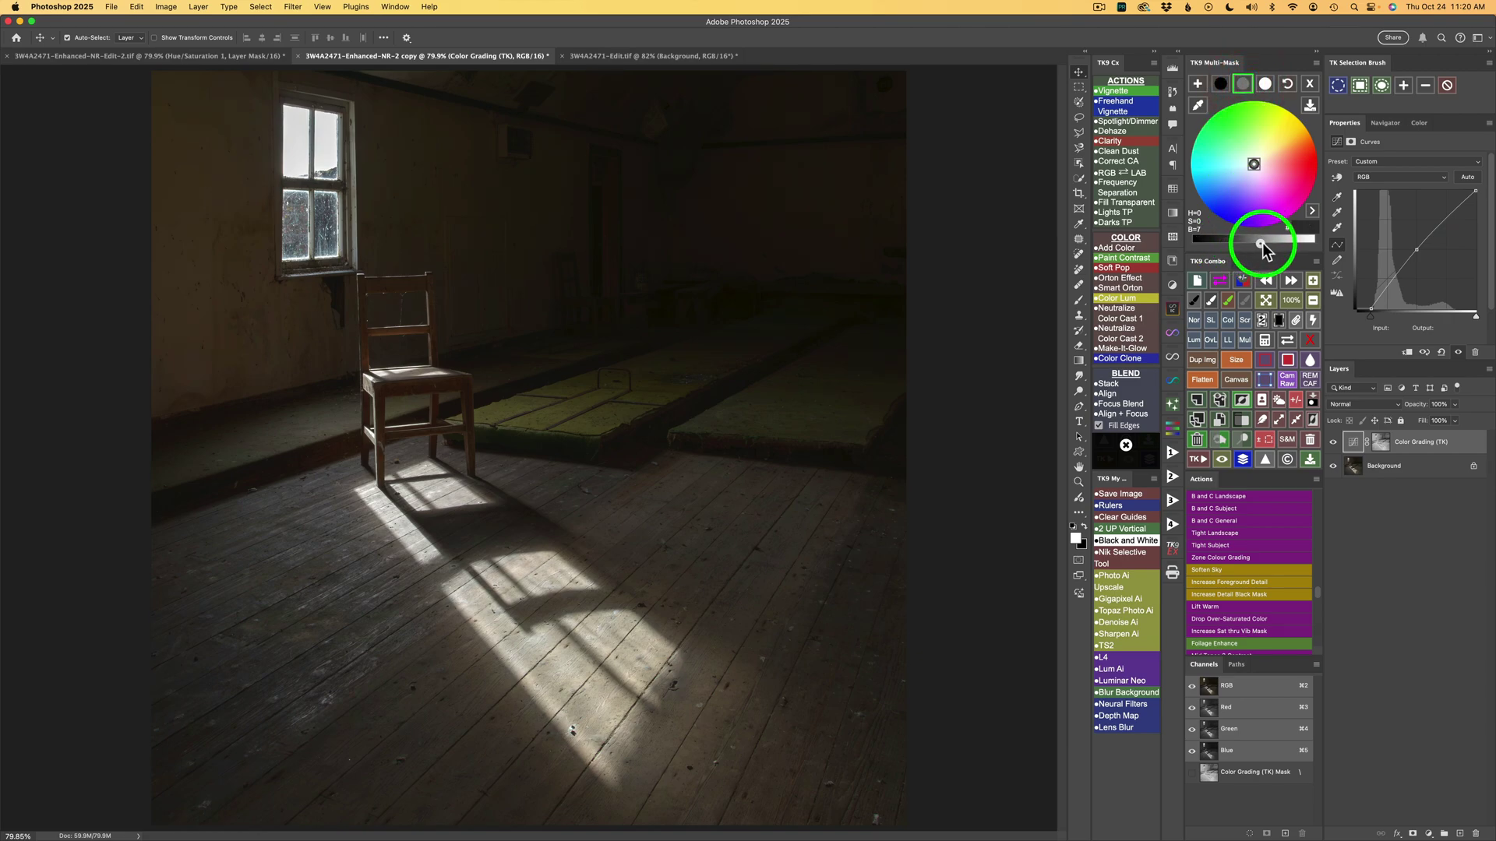
left_click_drag(1261, 243, 1264, 246)
left_click(1352, 443)
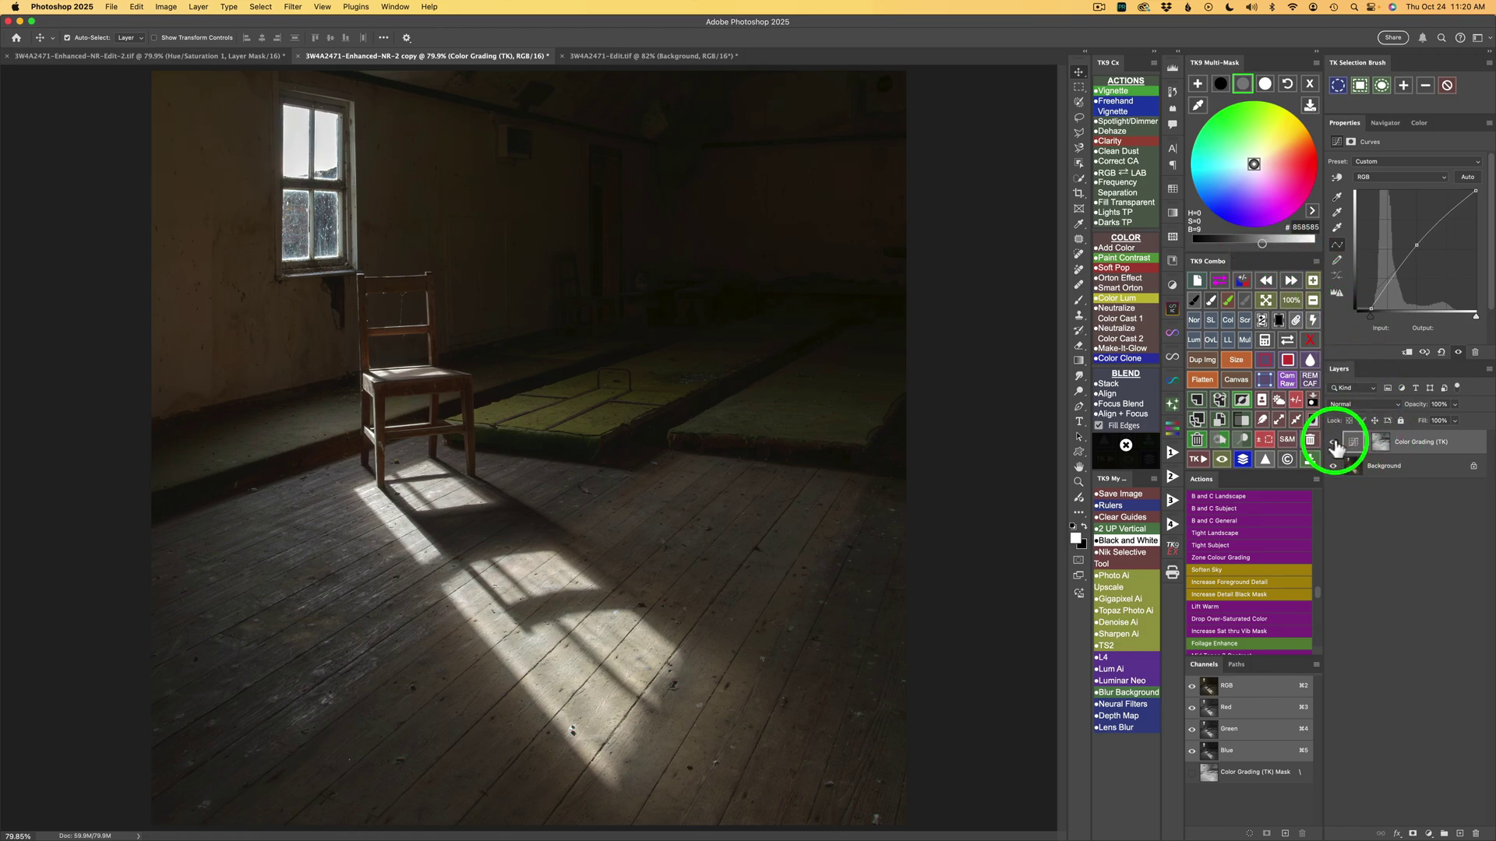
left_click(1333, 443)
left_click(1334, 443)
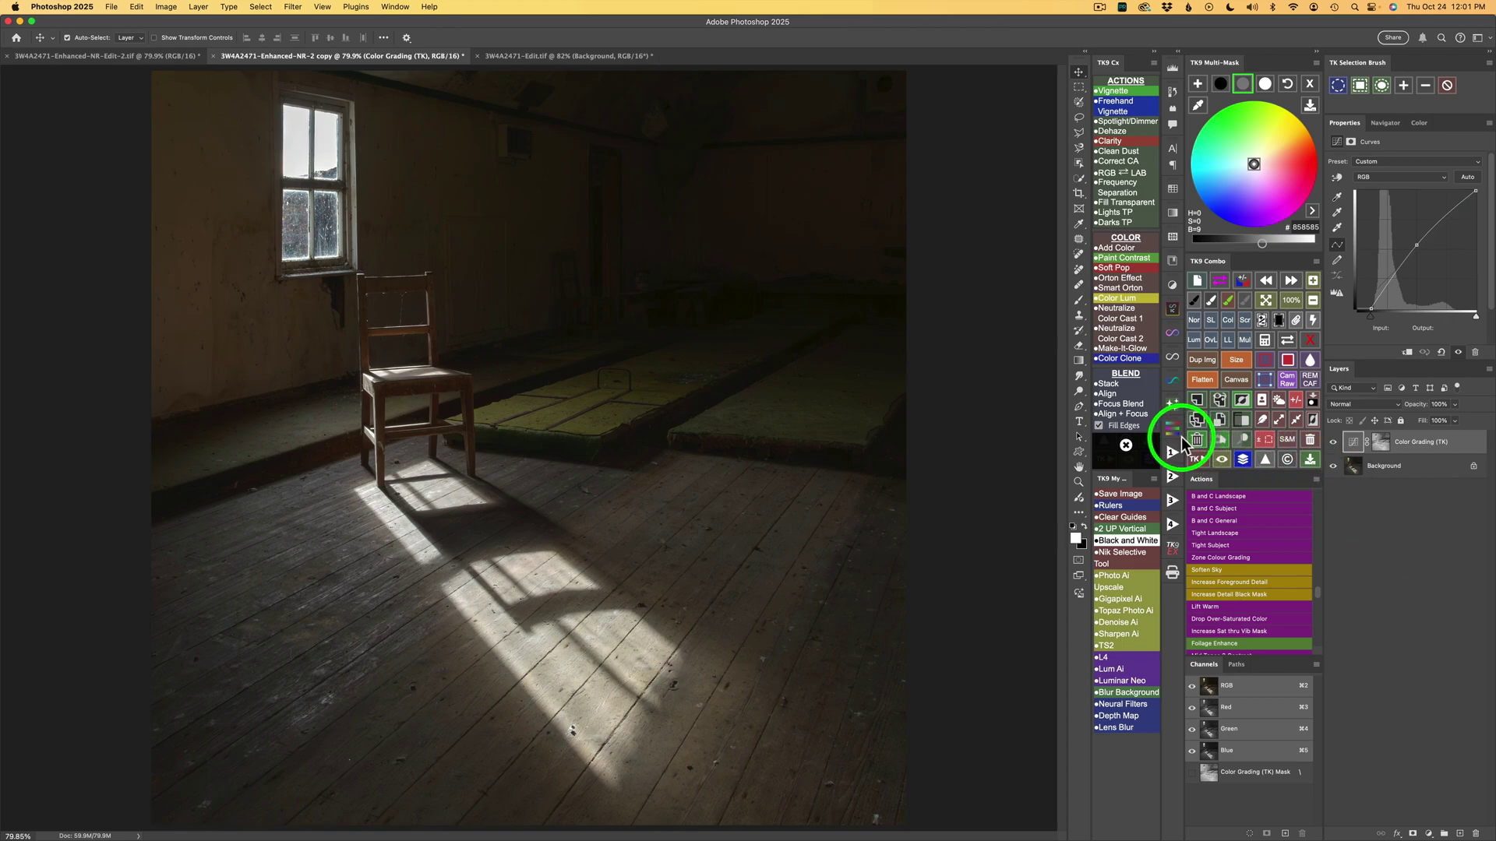
- Open the TK Magic Mixer and shuffle through several random black-and-white channel mixes
left_click(1173, 428)
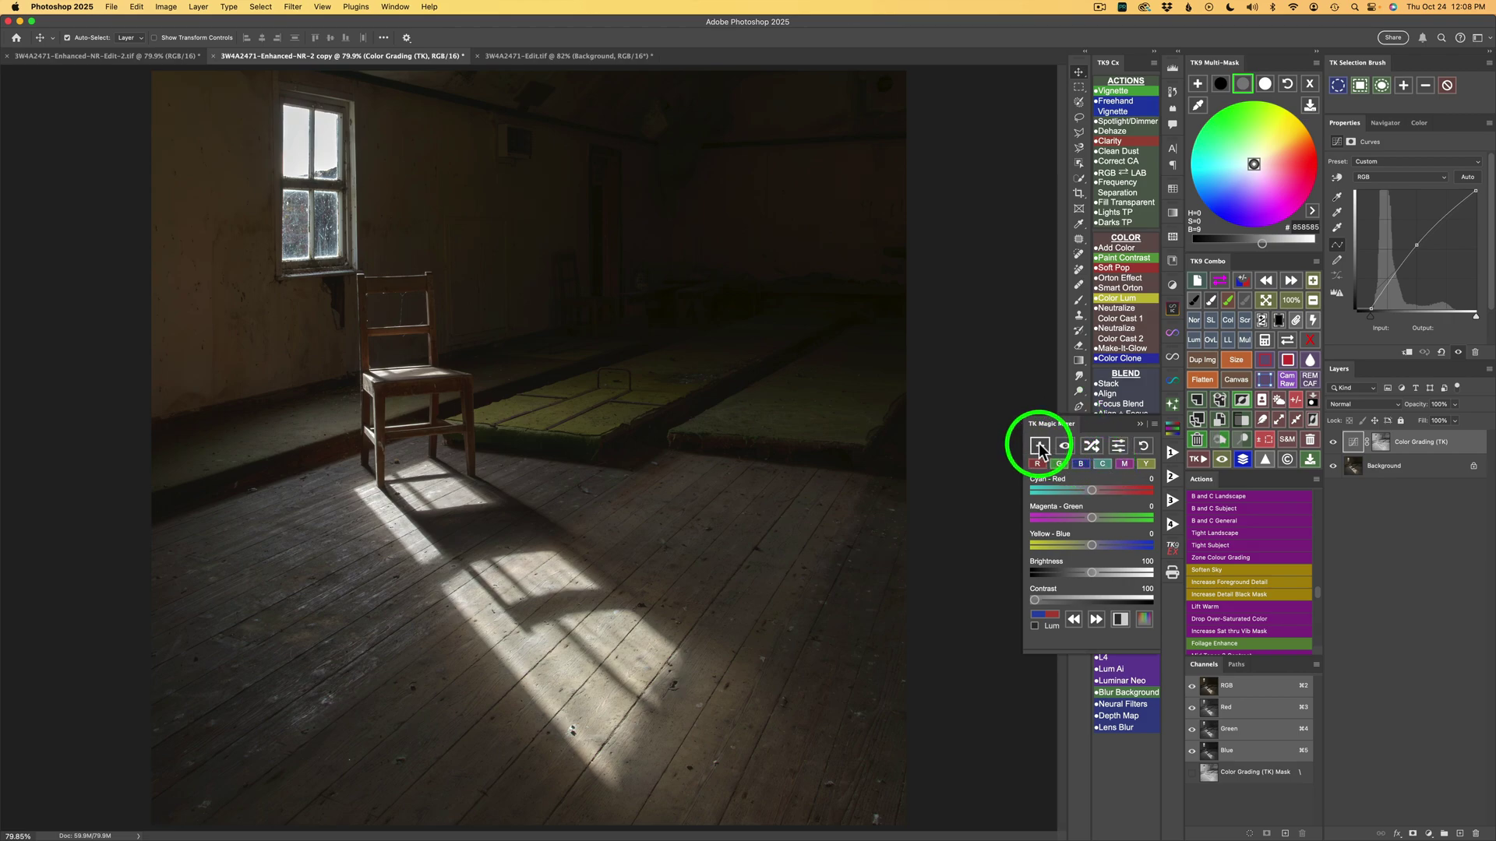
left_click(1092, 446)
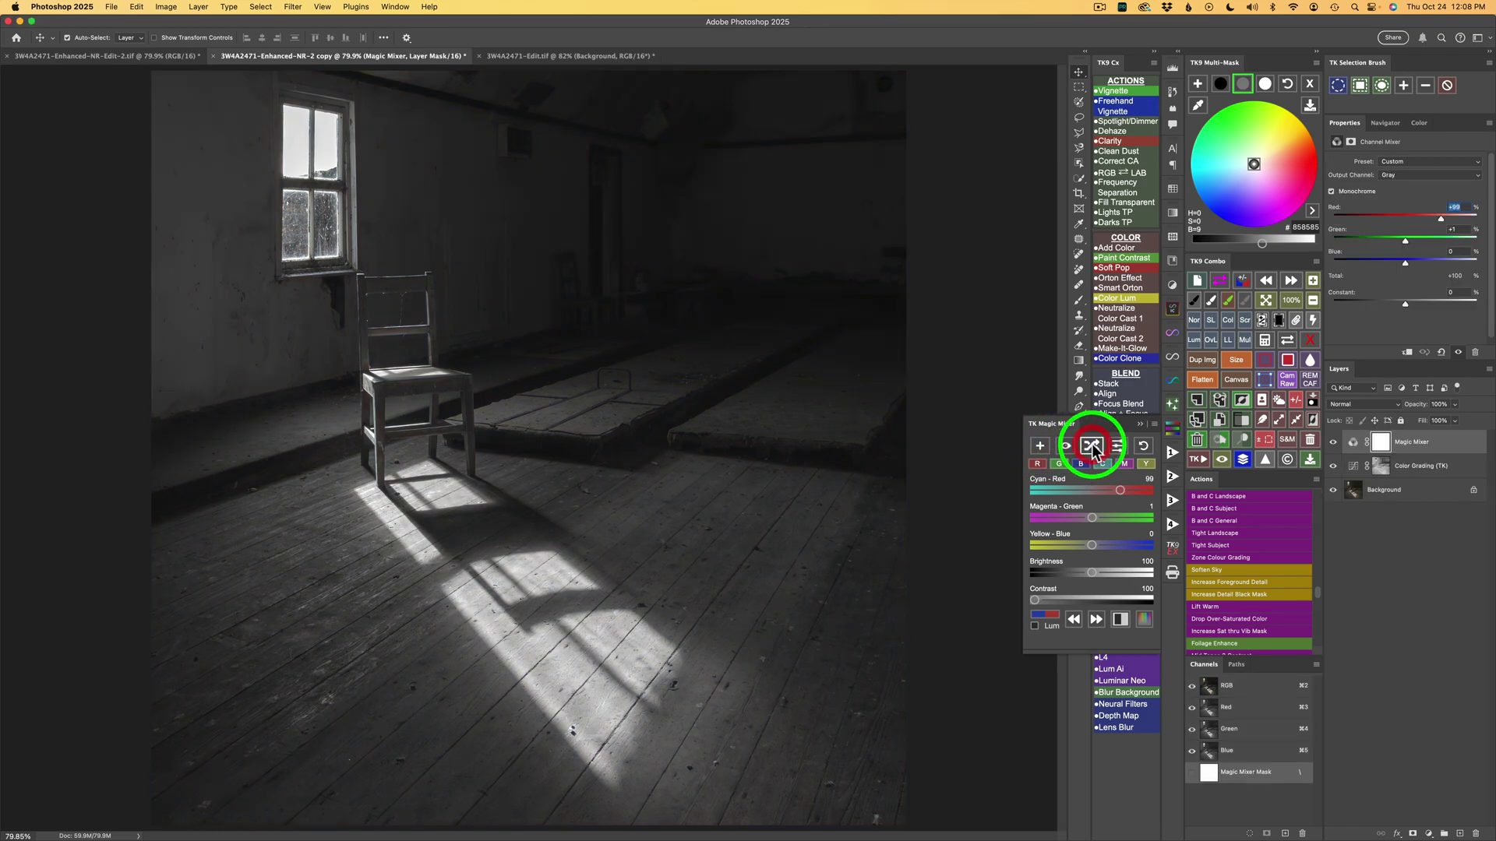
left_click(1092, 446)
left_click(1092, 447)
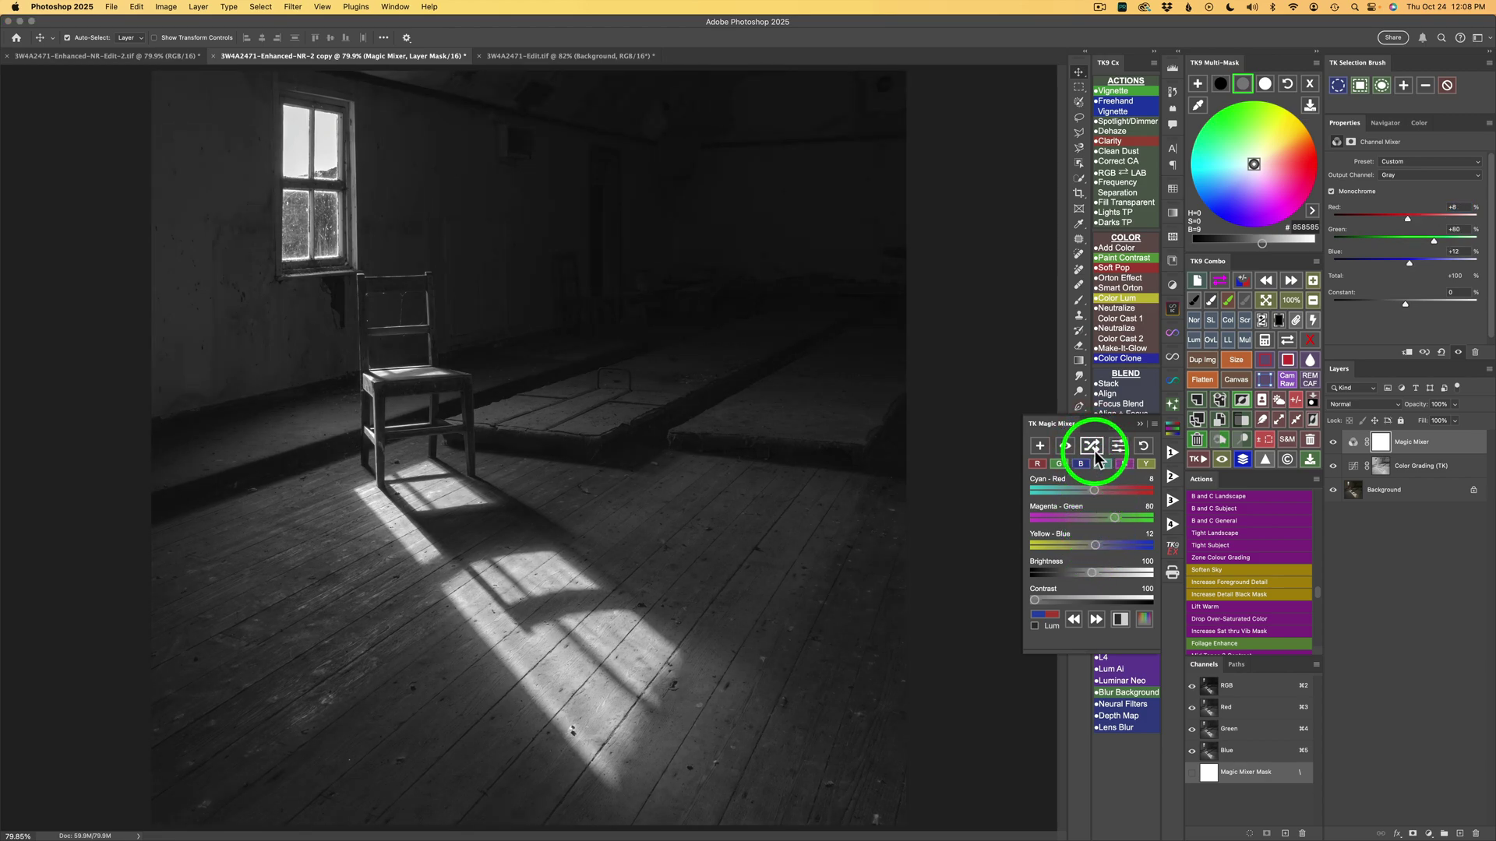
left_click(1092, 447)
left_click(1092, 446)
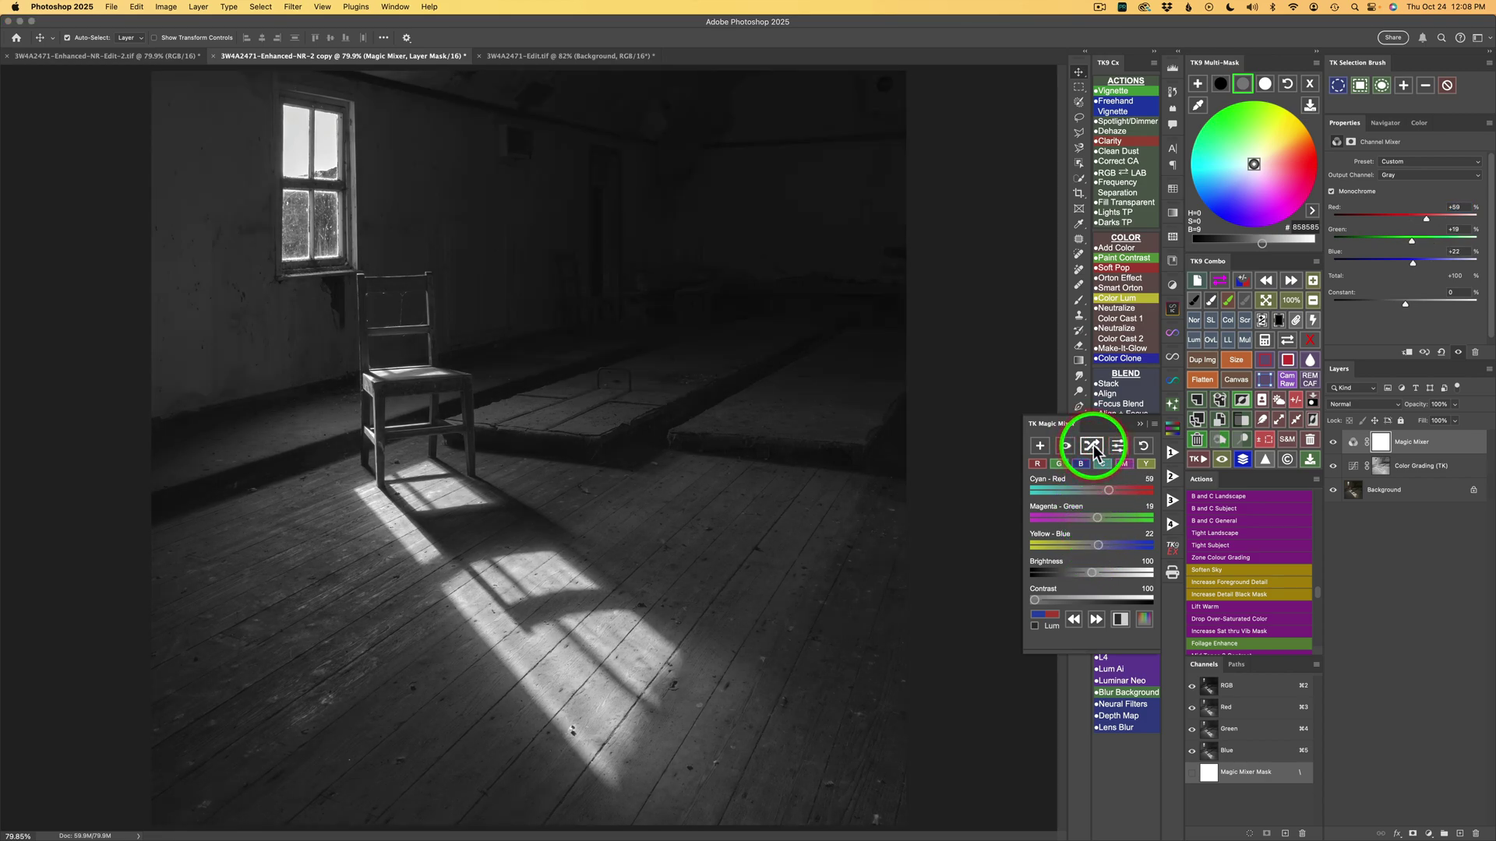
left_click(1092, 446)
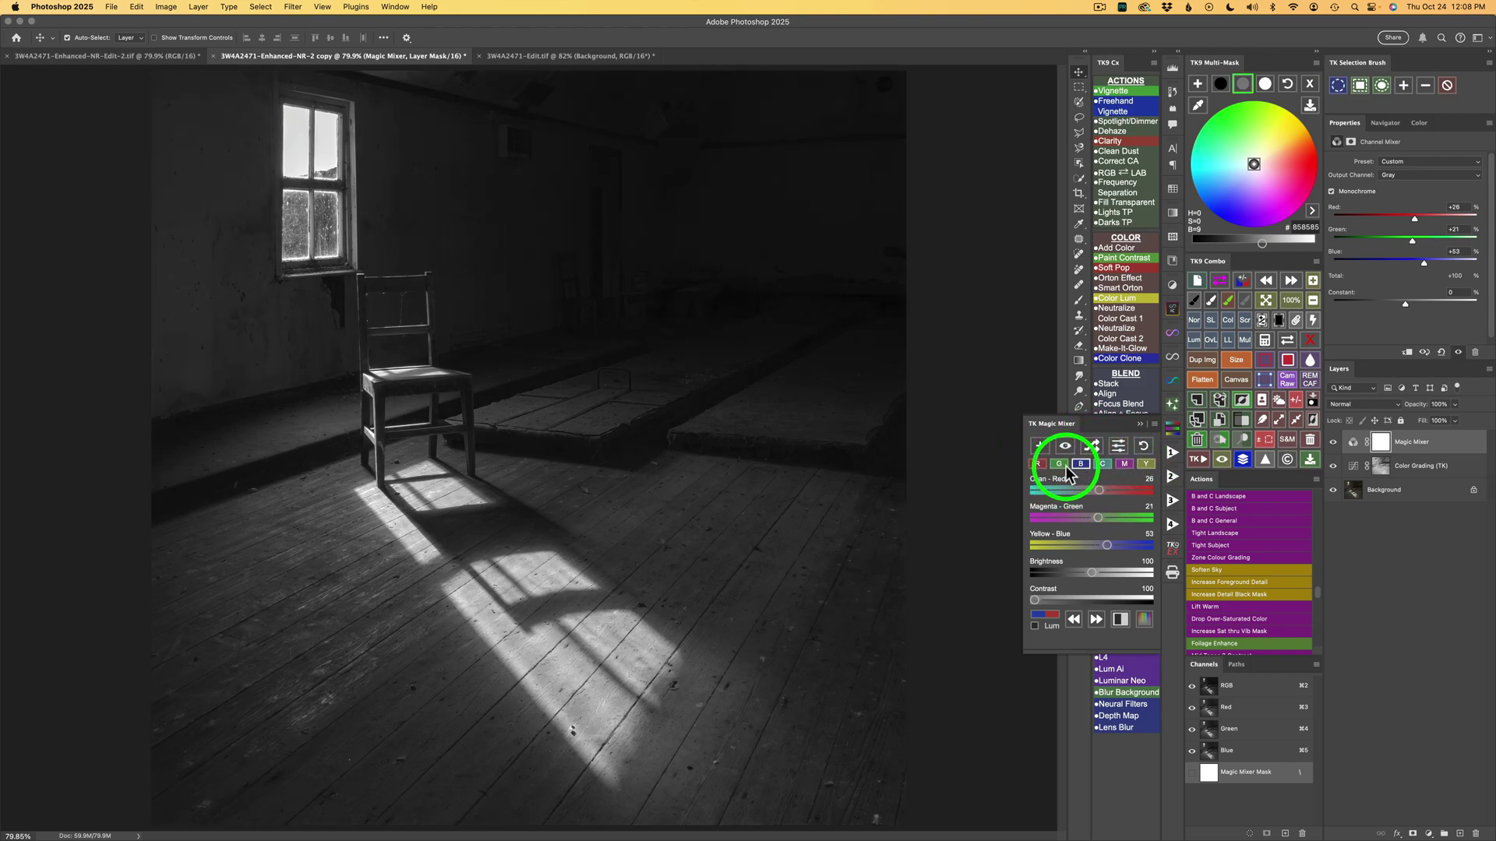
- Preview the R, G, B, C, M and Y channel-based black-and-white blends
left_click(1039, 463)
left_click(1059, 464)
left_click(1081, 464)
left_click(1102, 464)
left_click(1125, 464)
left_click(1145, 465)
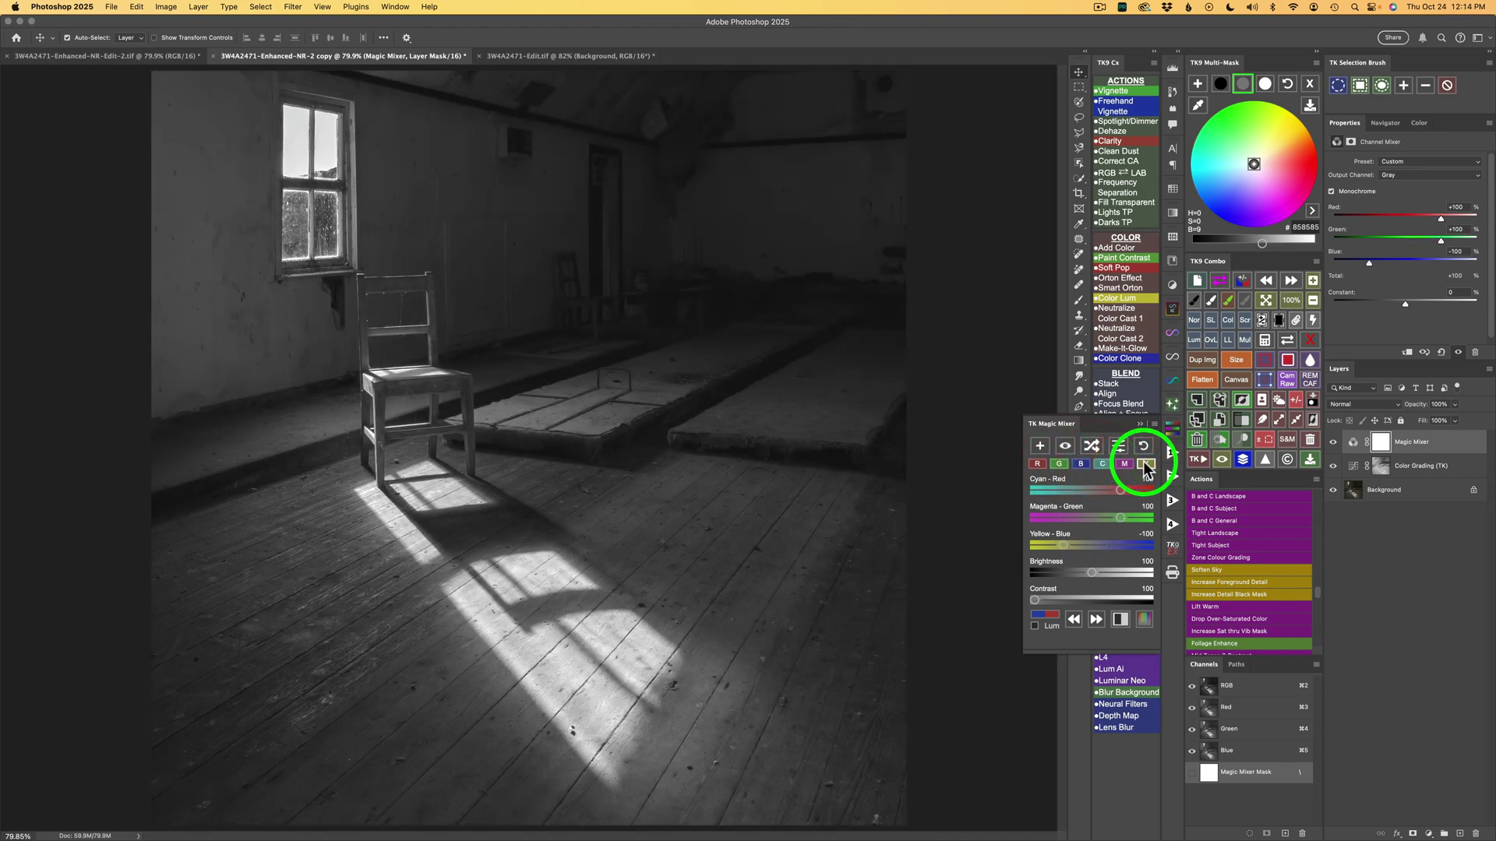
- Fine-tune the blue-based mix to Red +44, Green −22, Blue +78 and show the presets list
left_click(1080, 464)
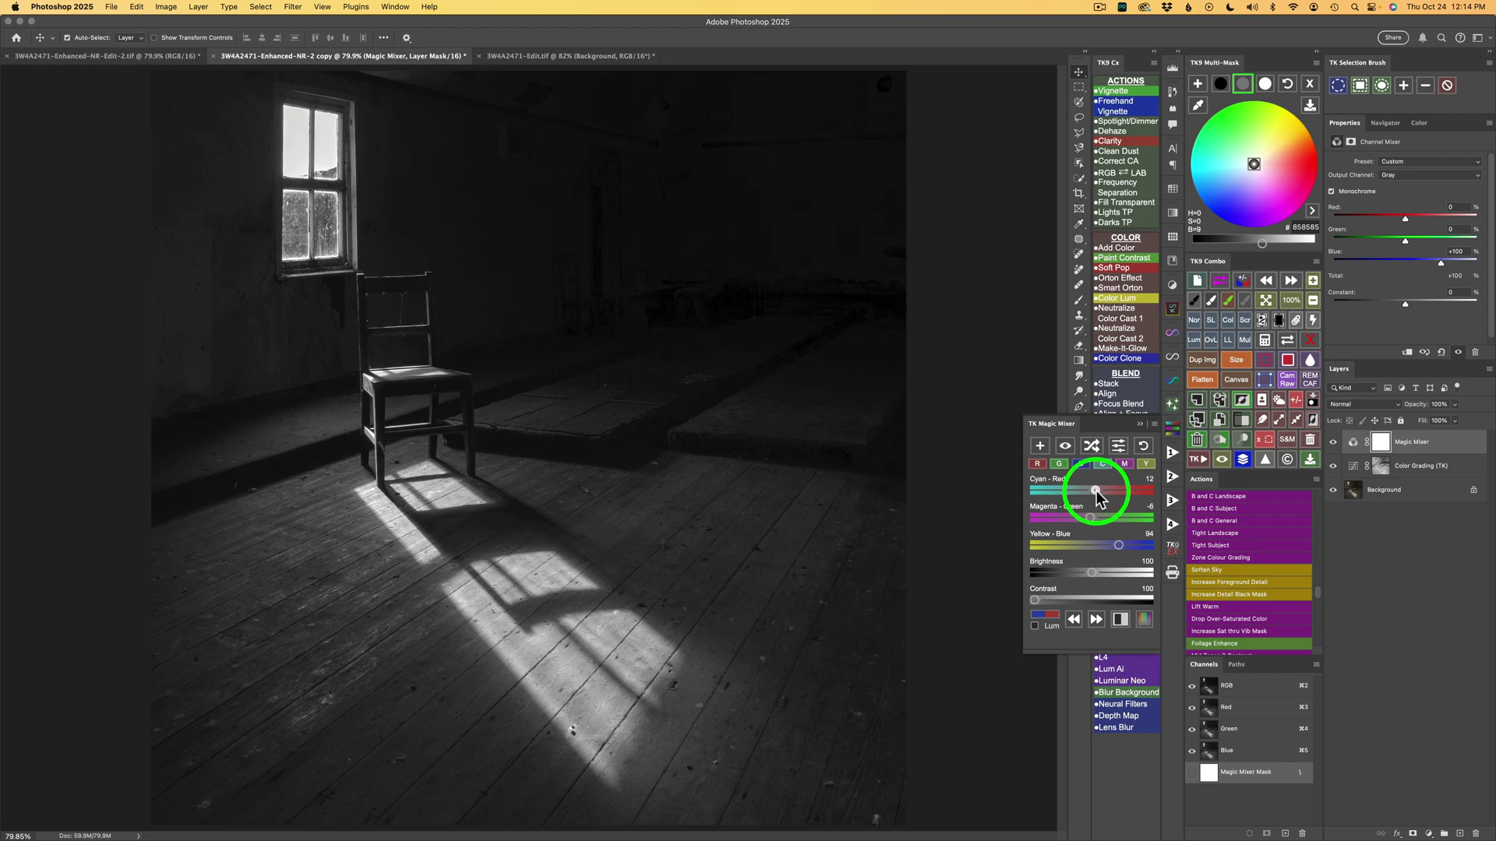
left_click_drag(1094, 491, 1099, 490)
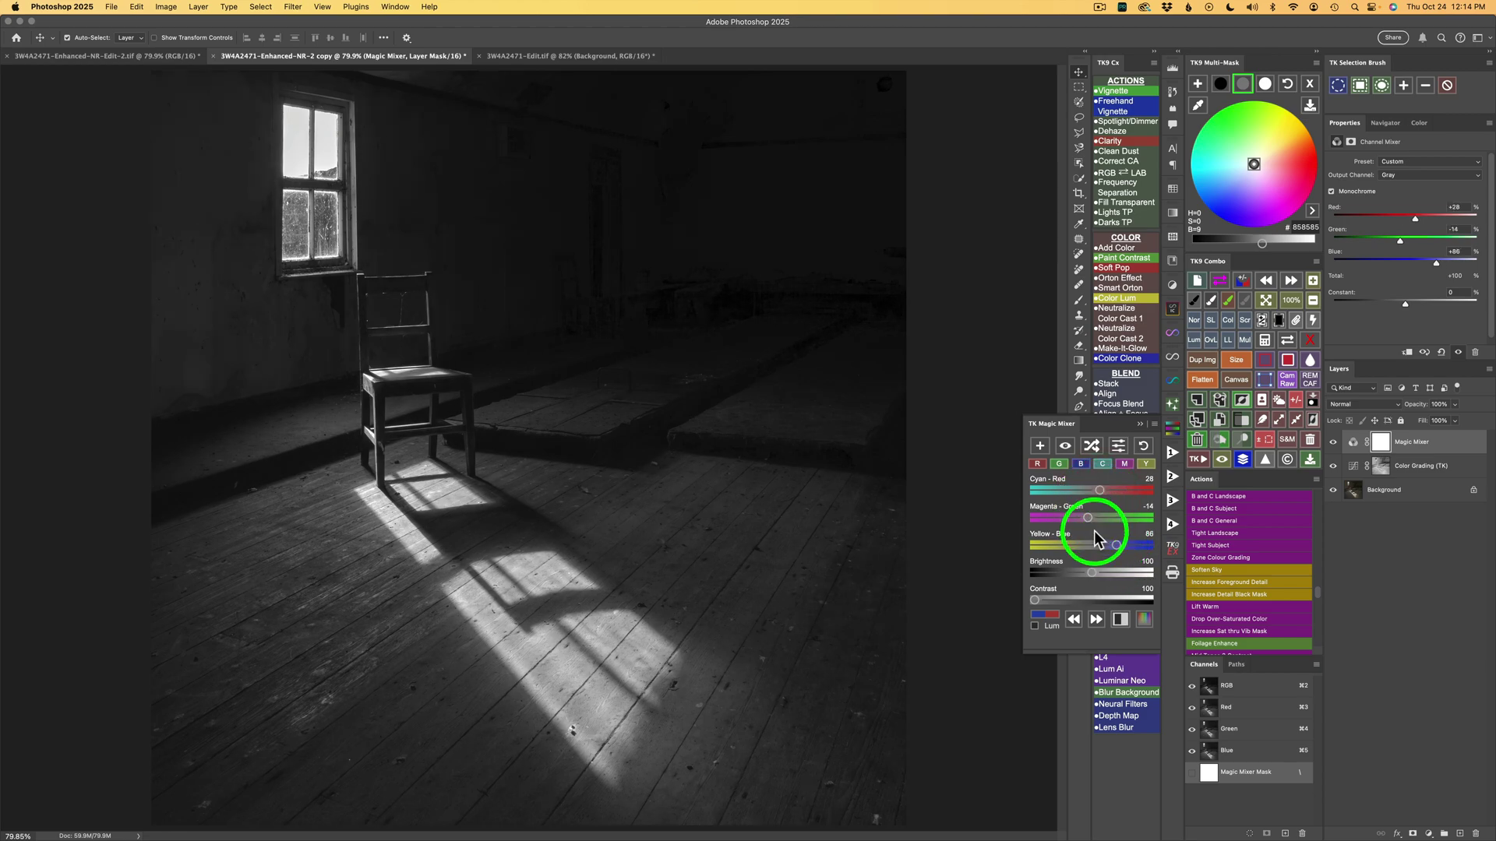
left_click_drag(1100, 490, 1094, 491)
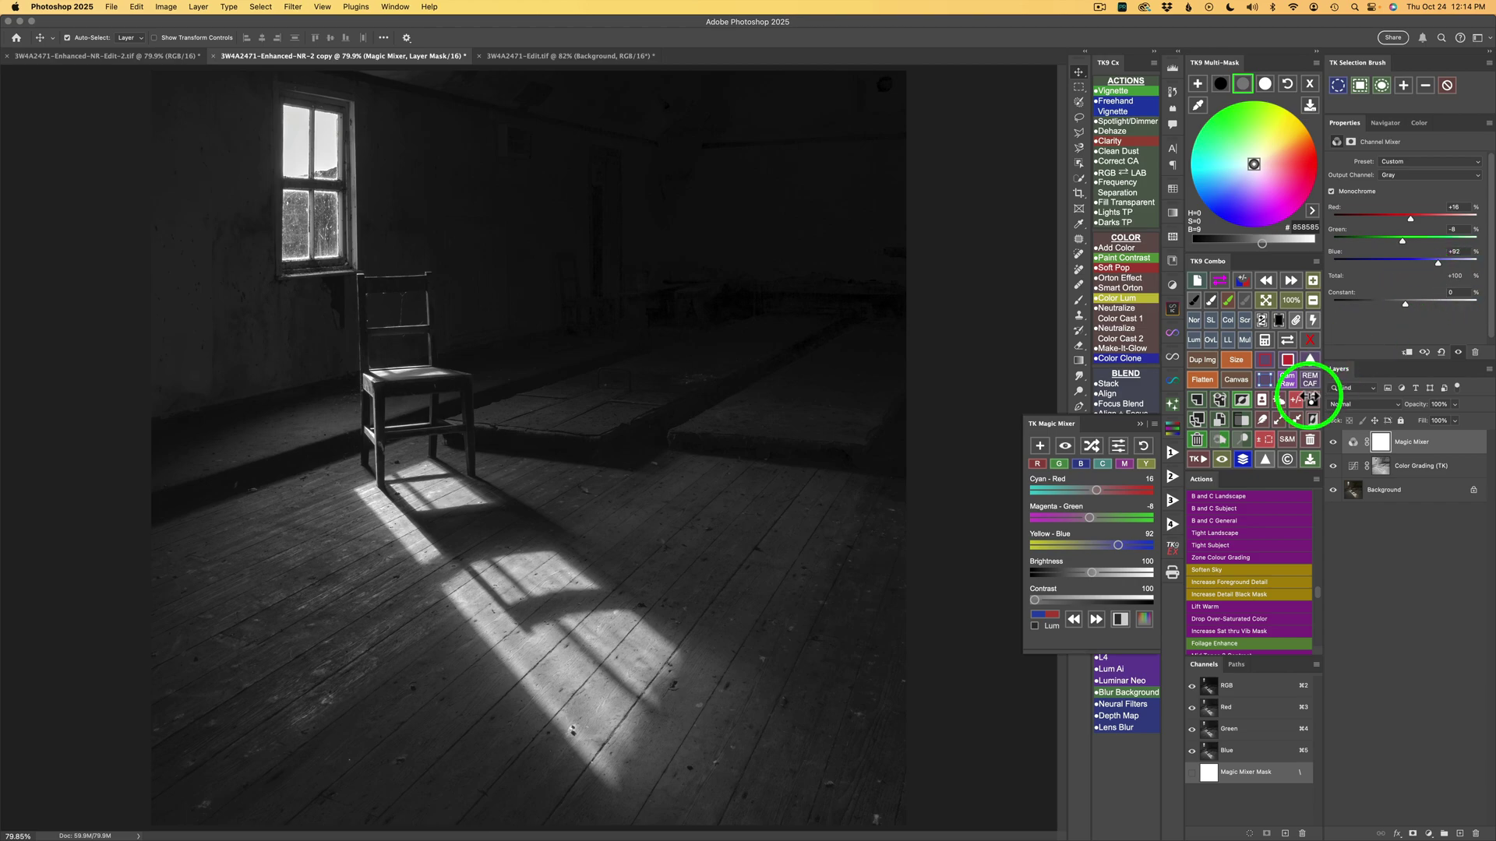
left_click_drag(1099, 493, 1109, 493)
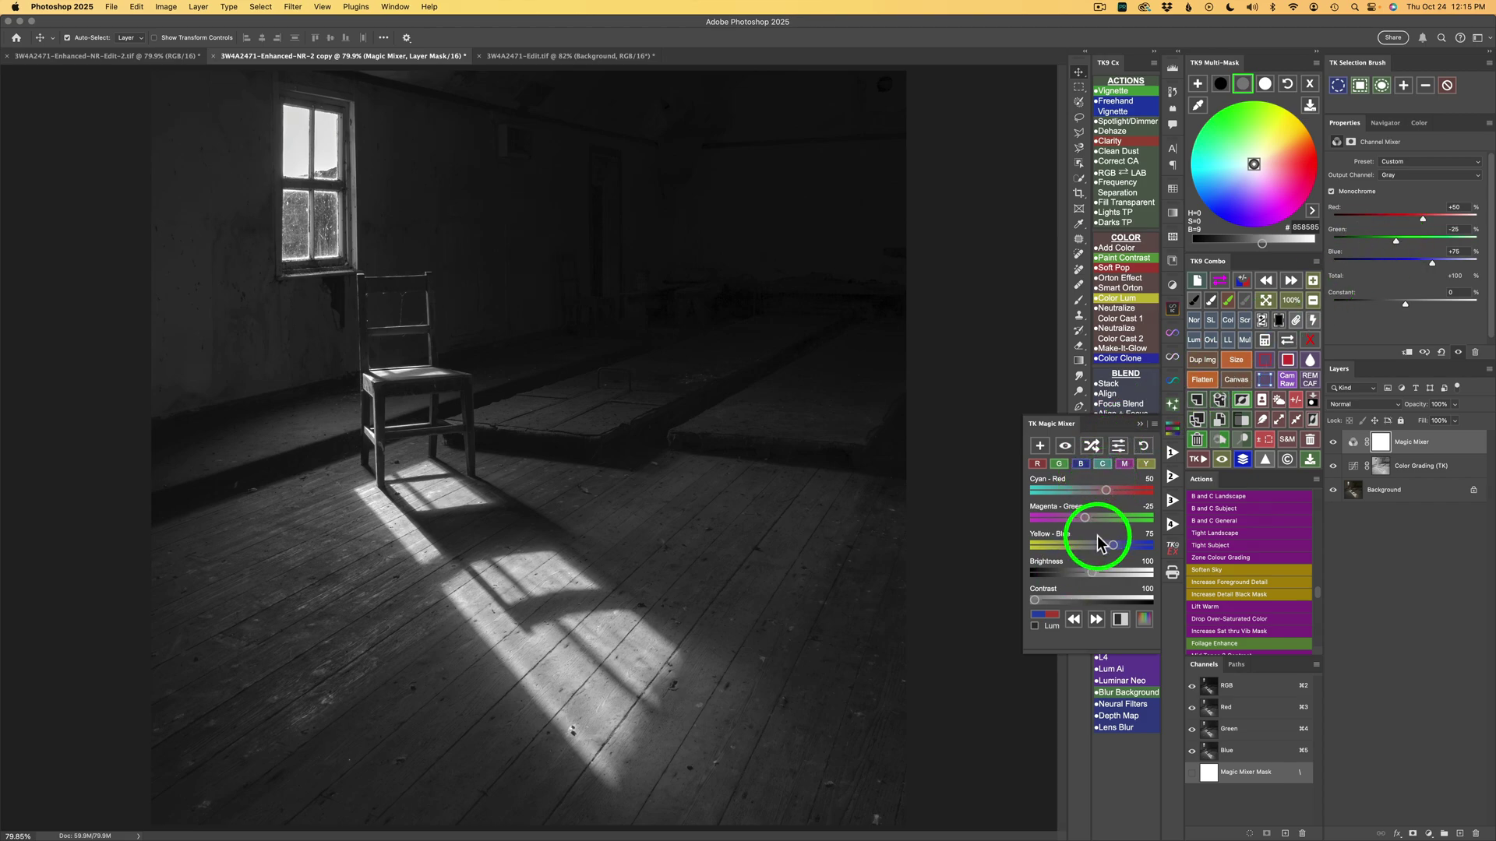
left_click_drag(1107, 491, 1104, 496)
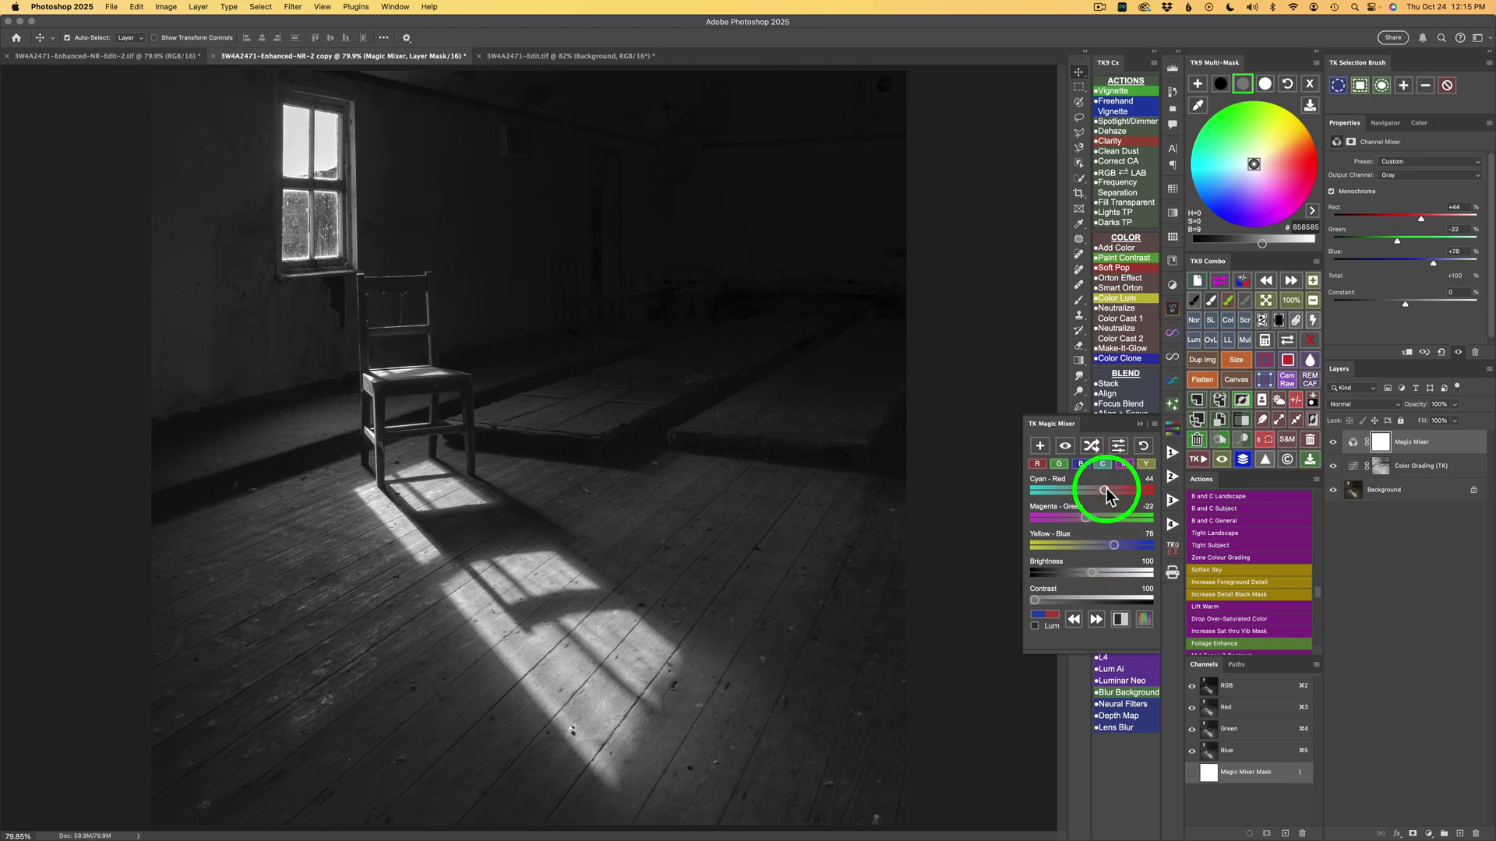
left_click(1118, 447)
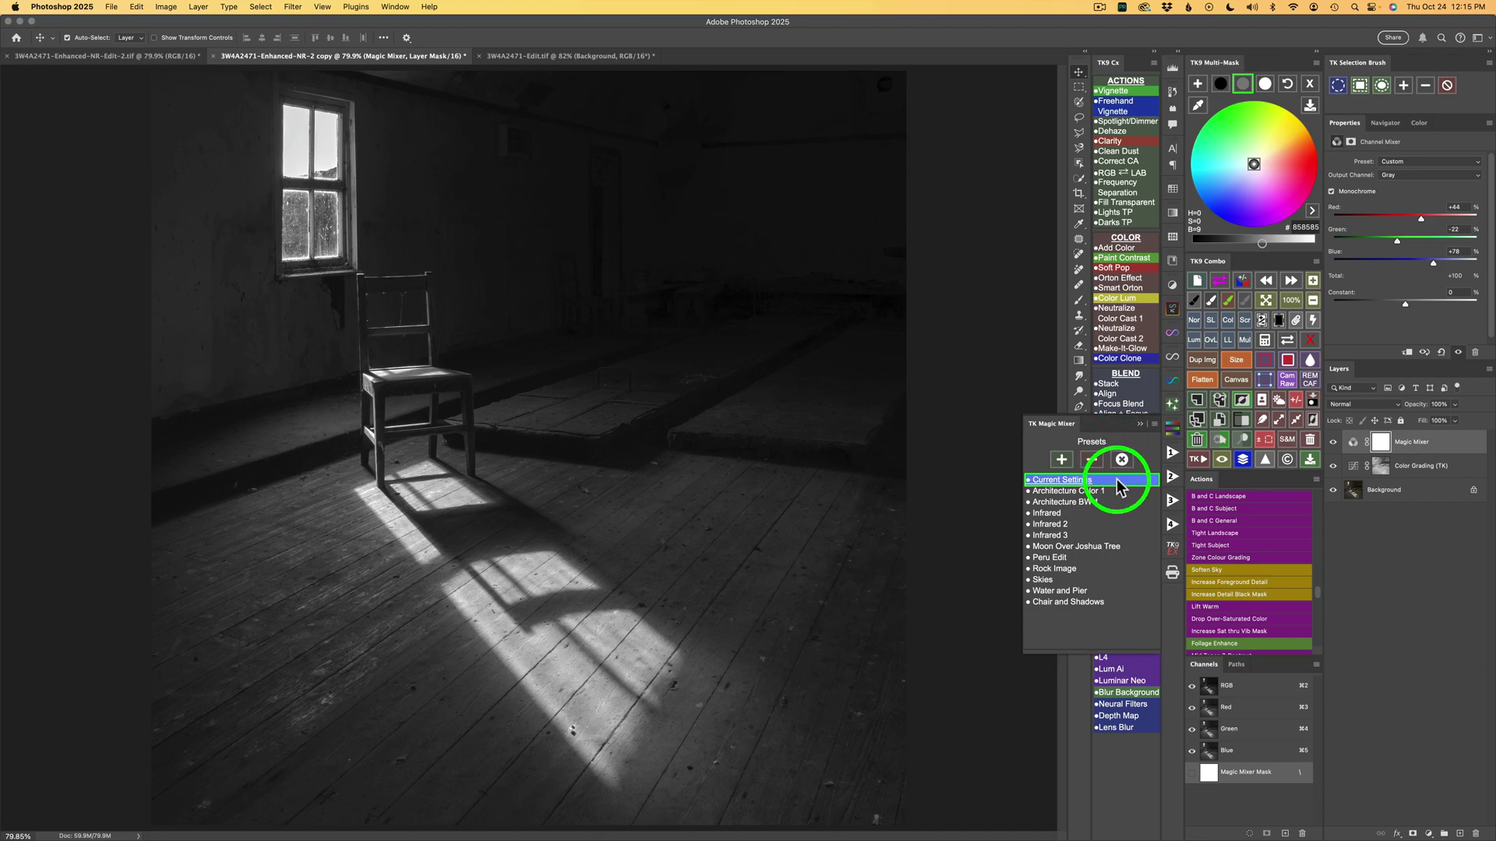
- Apply the Chair and Shadows preset (Red −30, Green +76, Blue +54) and add the _Color_Lum luminosity layer
left_click(1060, 607)
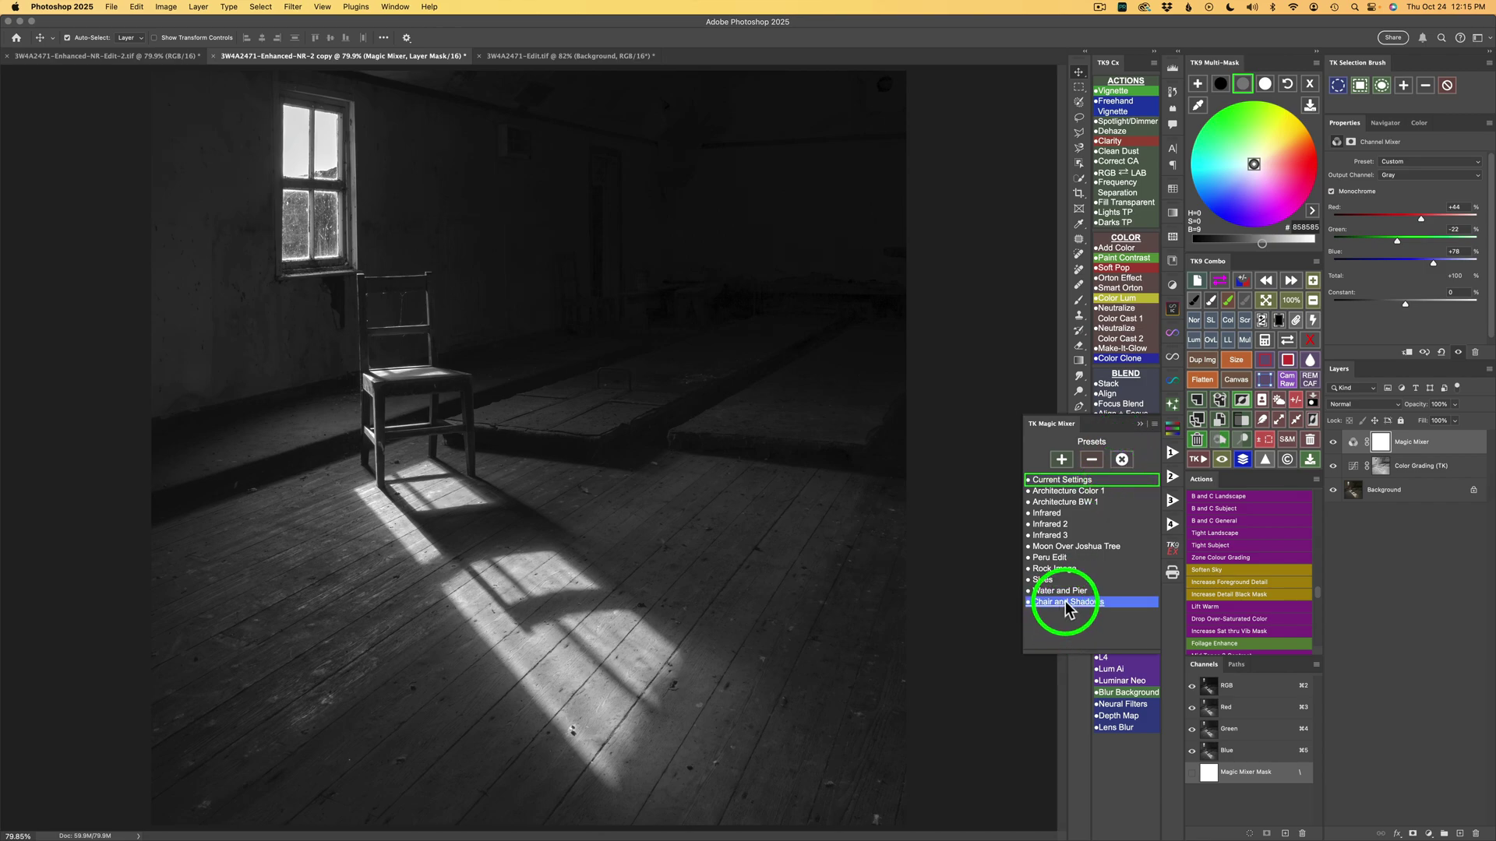
left_click(1121, 460)
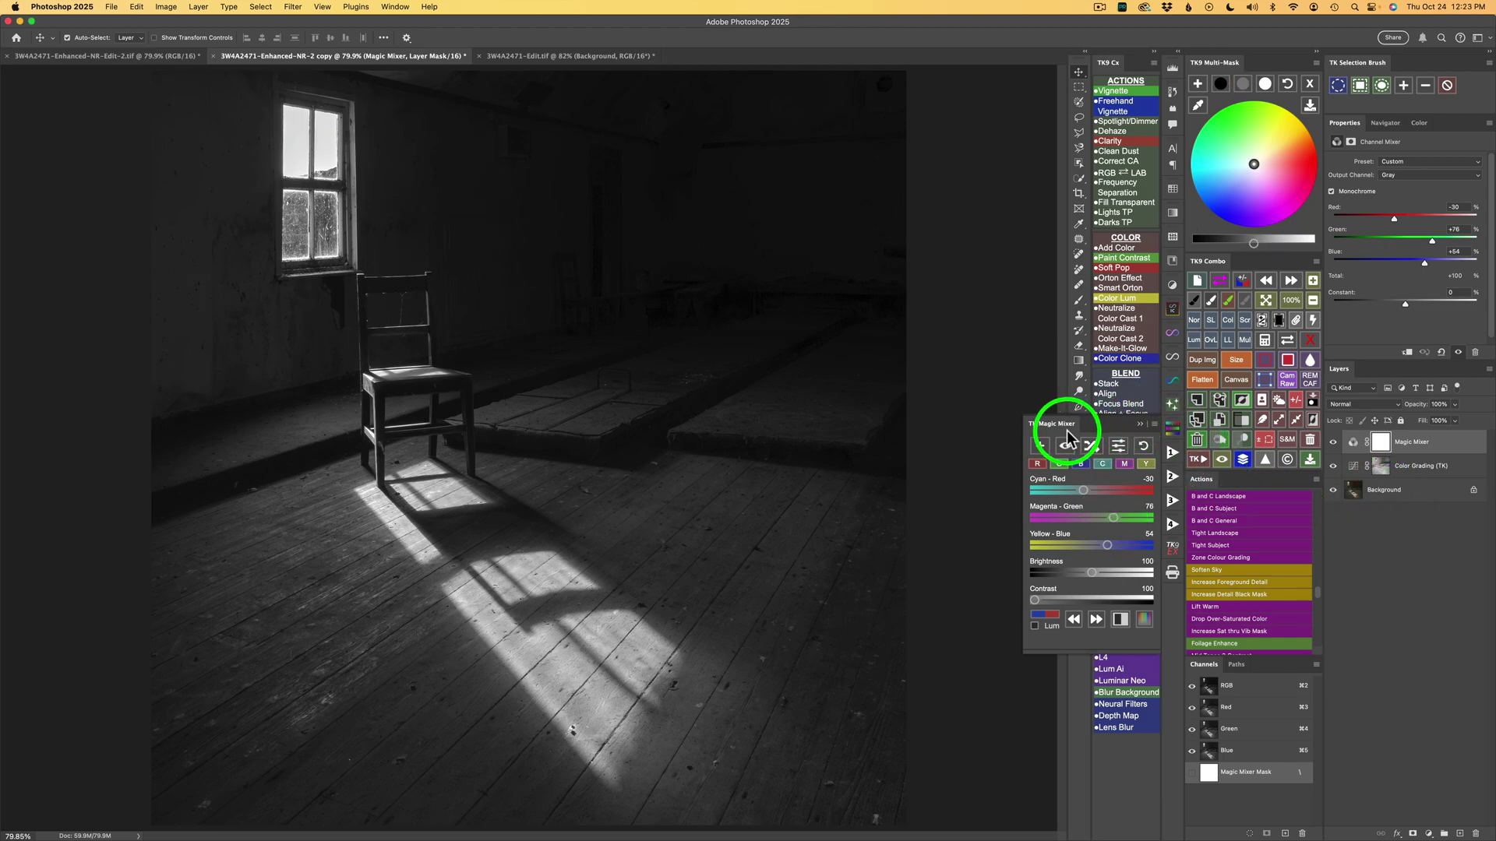
left_click(1122, 623)
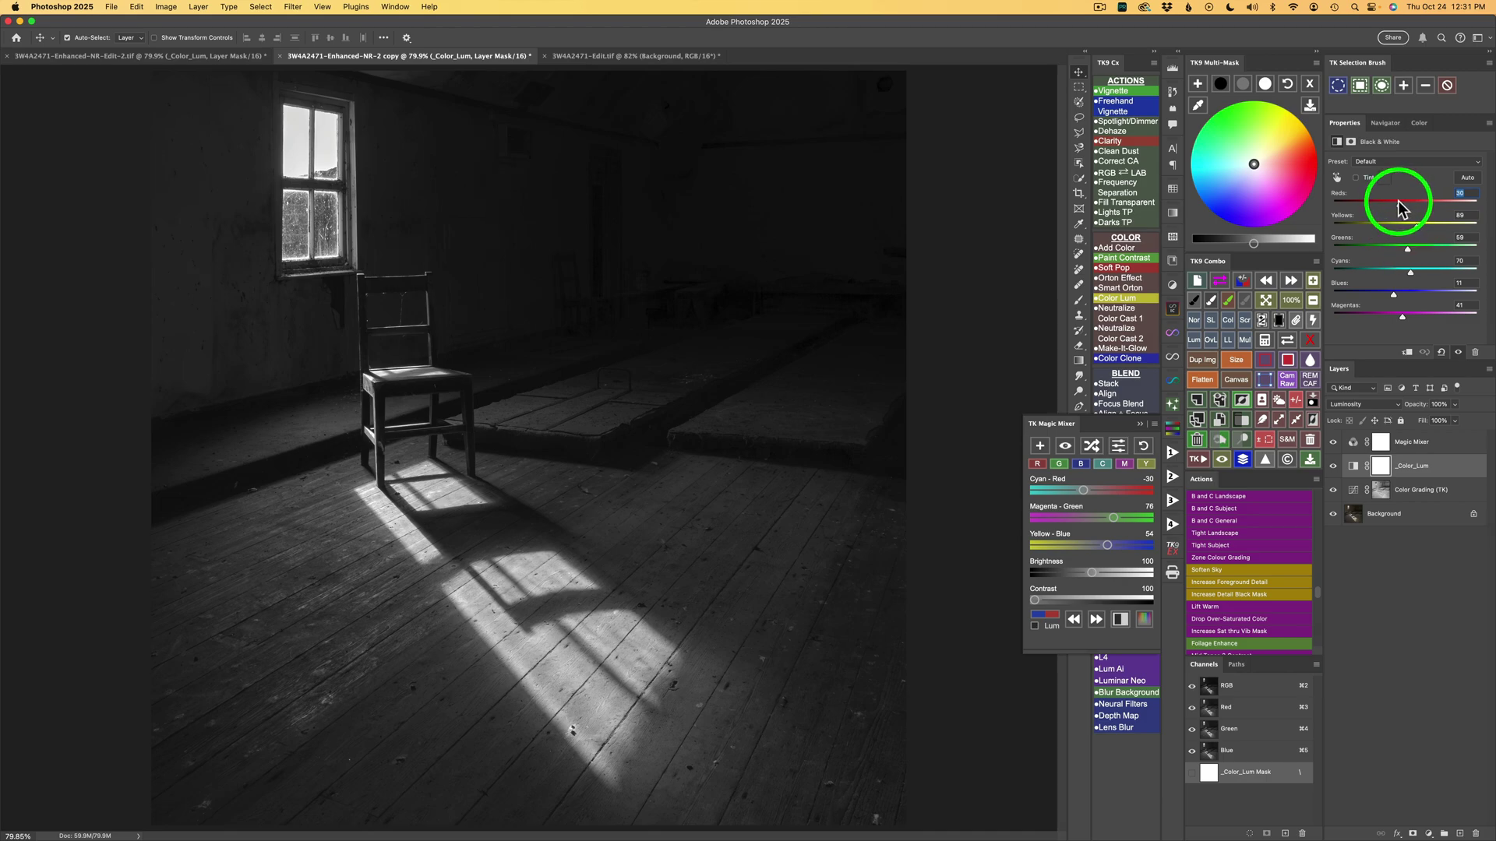
- Brighten the reds in _Color_Lum, compare it on and off, then close the Magic Mixer panel
left_click_drag(1398, 201, 1413, 250)
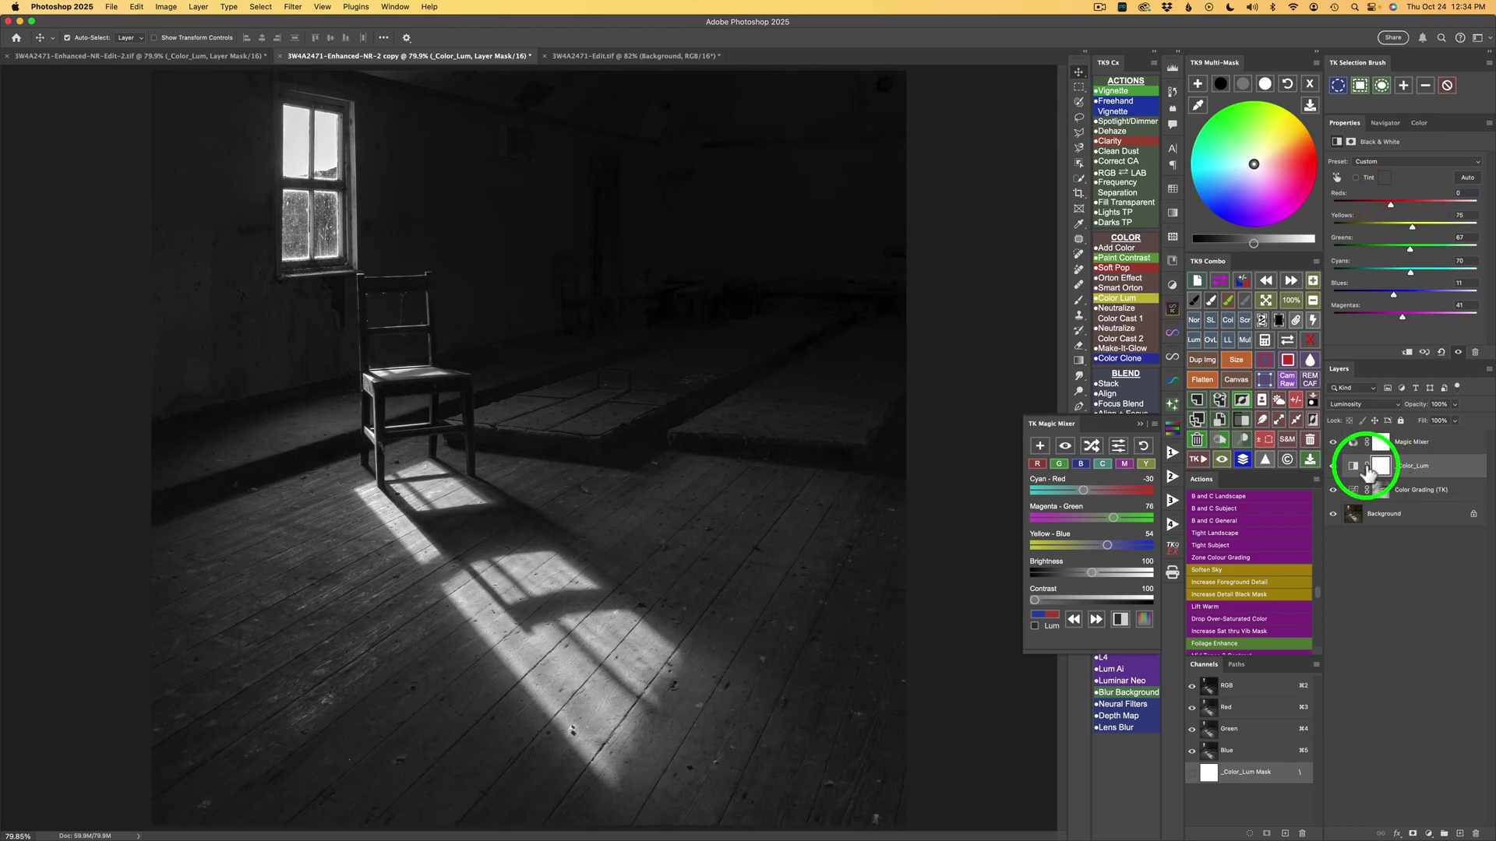
left_click(1333, 466)
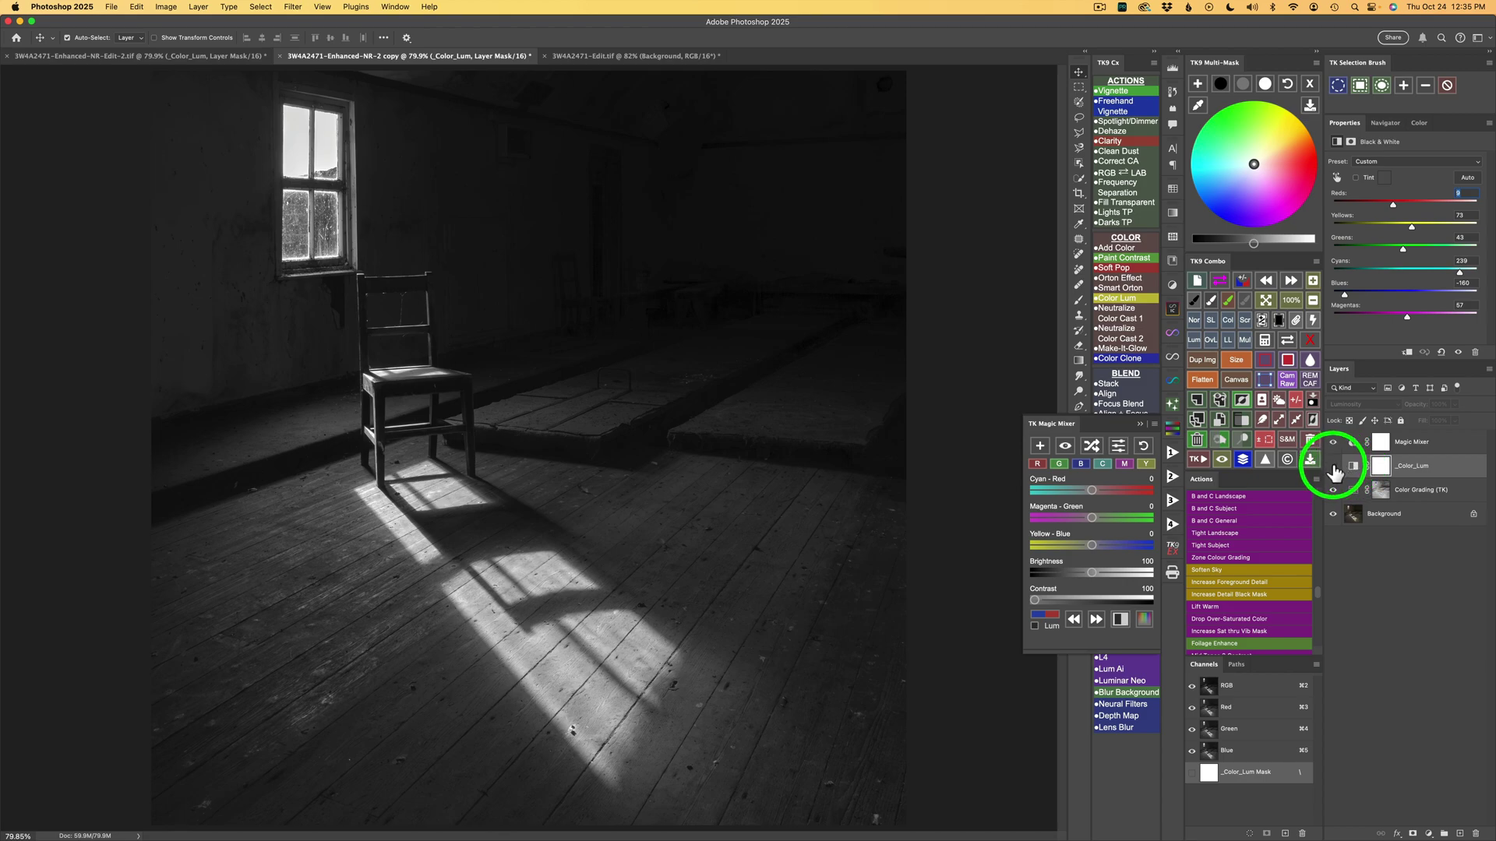
left_click(1333, 467)
left_click(1333, 467)
left_click(1333, 467)
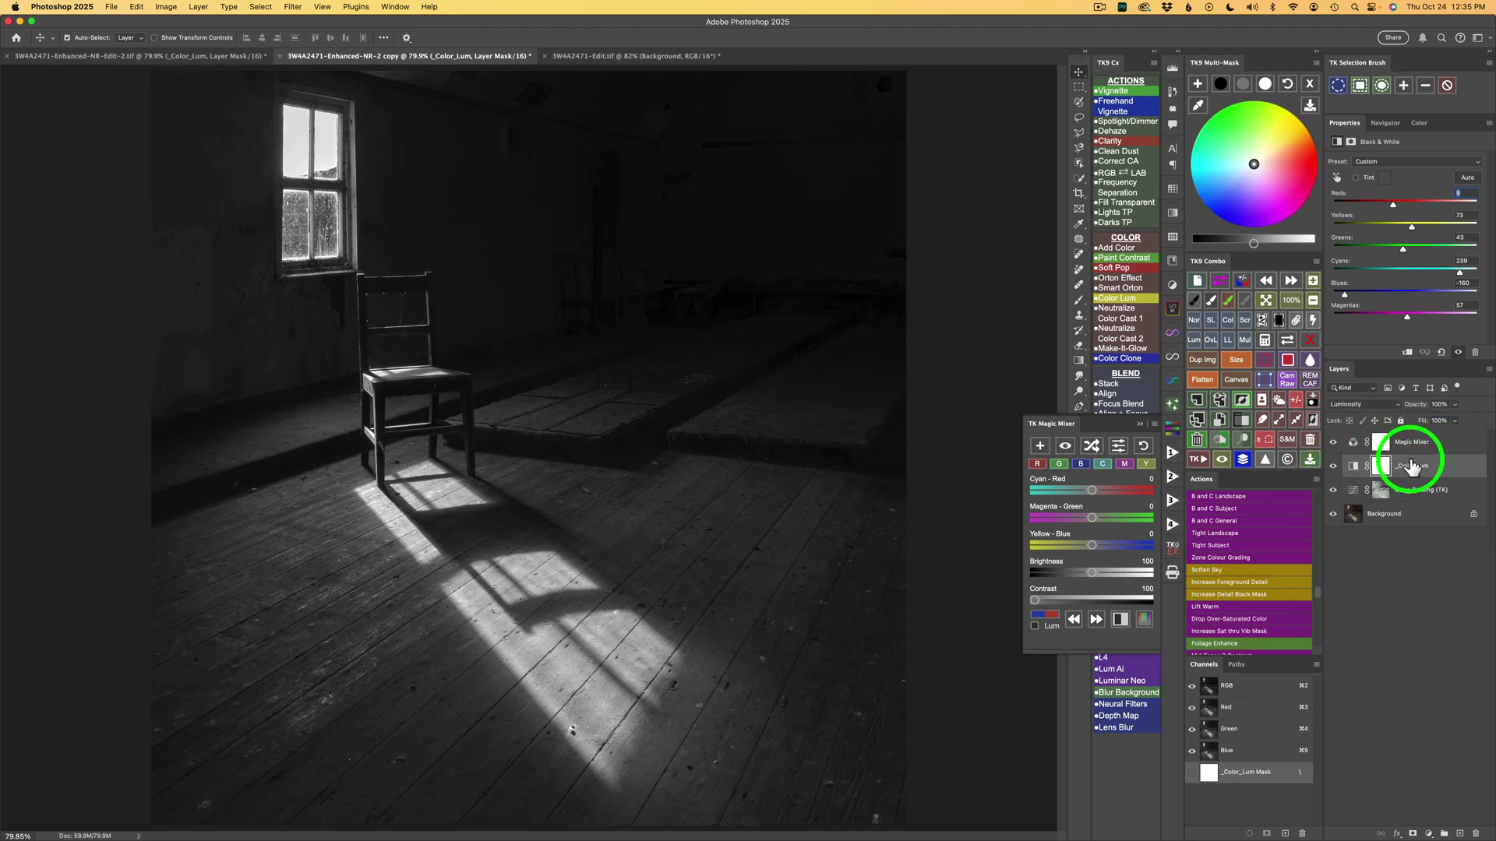
left_click(1450, 445)
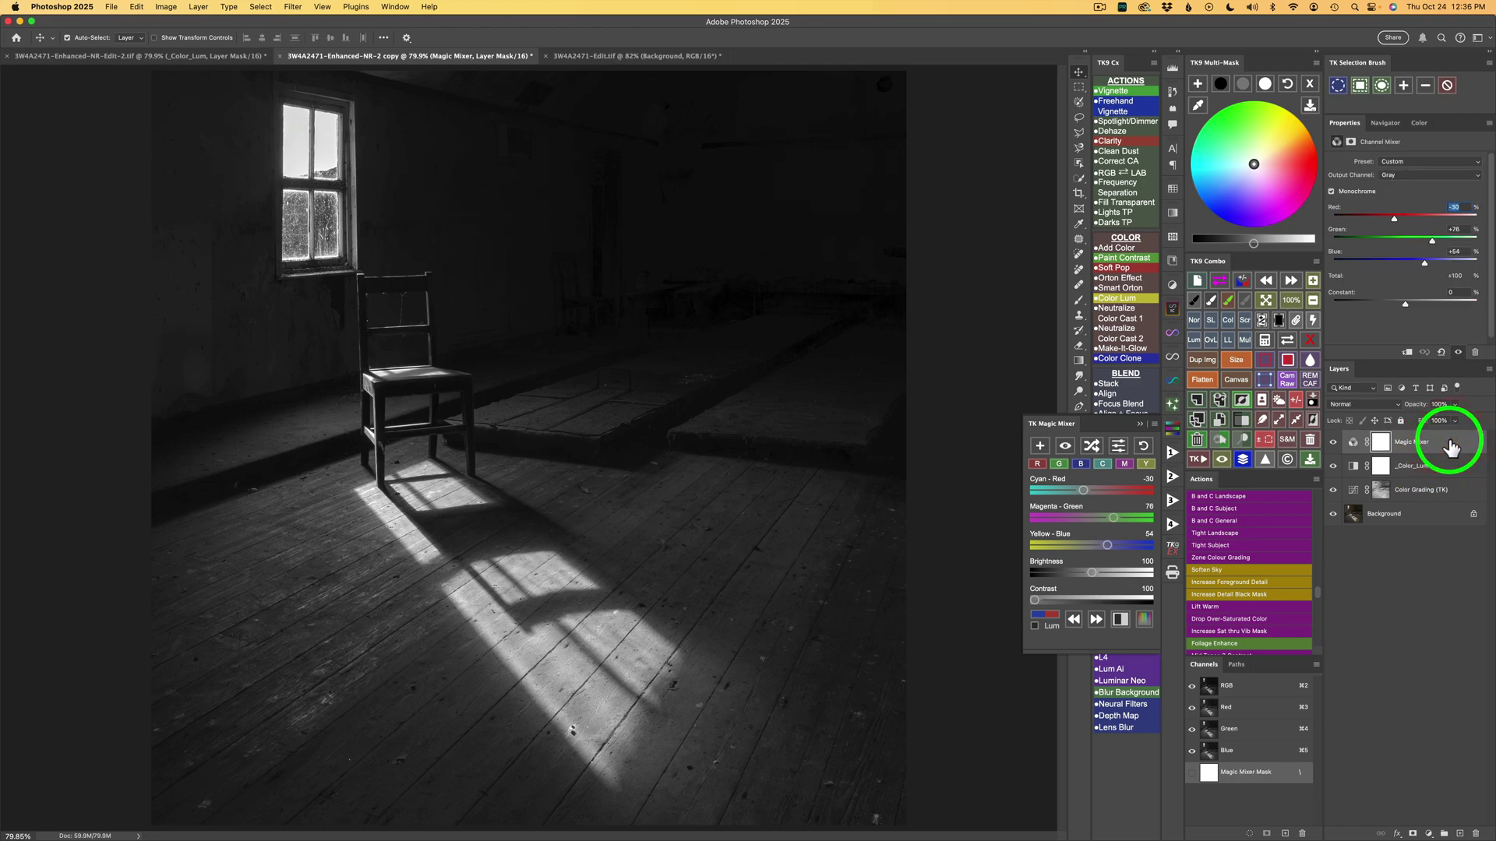
left_click(1175, 429)
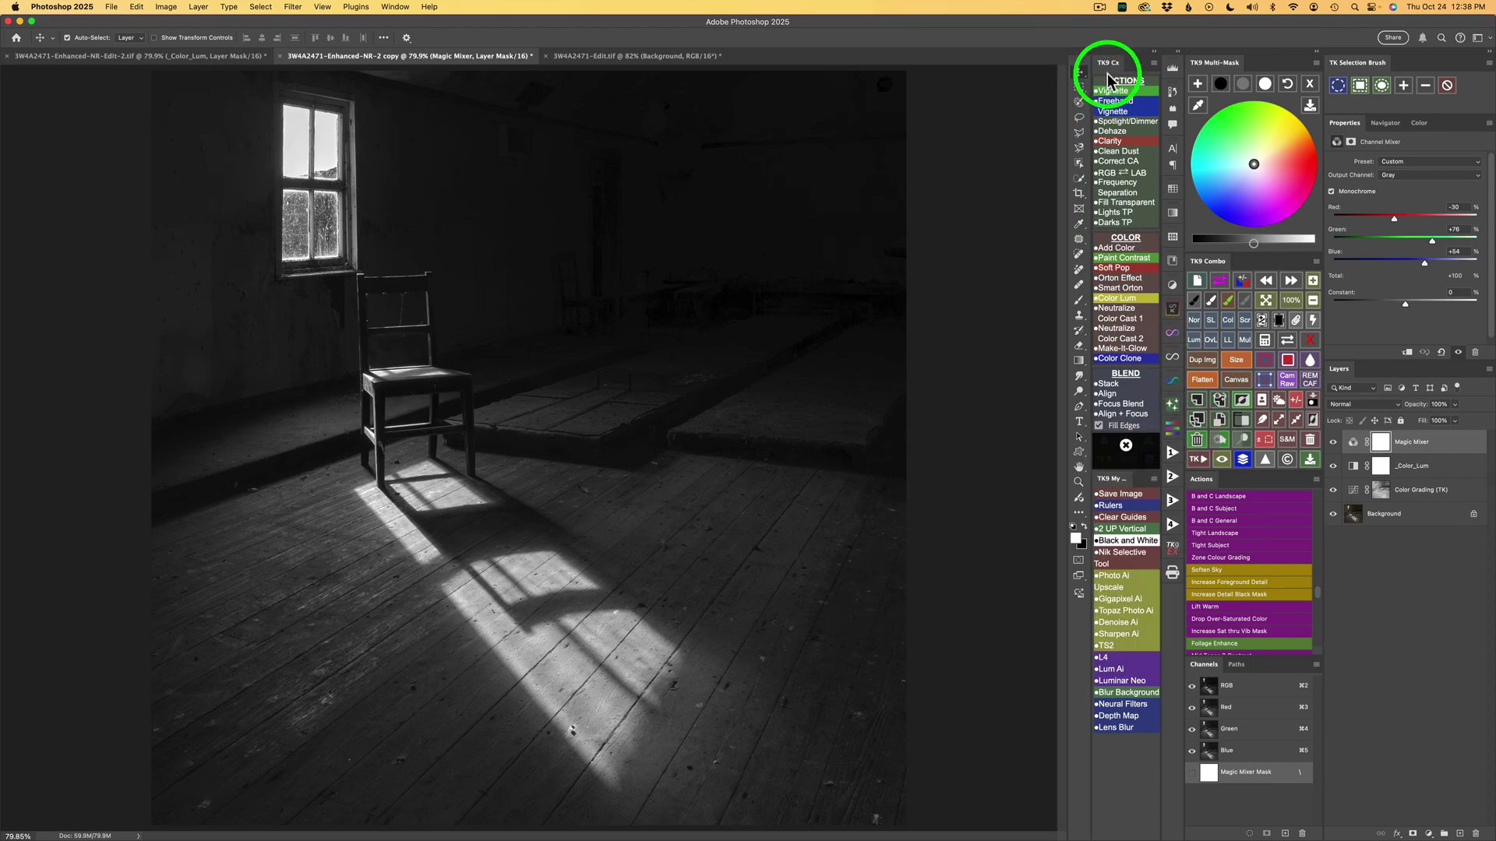
- Add a Soft Light Clarity layer with a widened High Pass radius and compare it on and off
left_click(1111, 141)
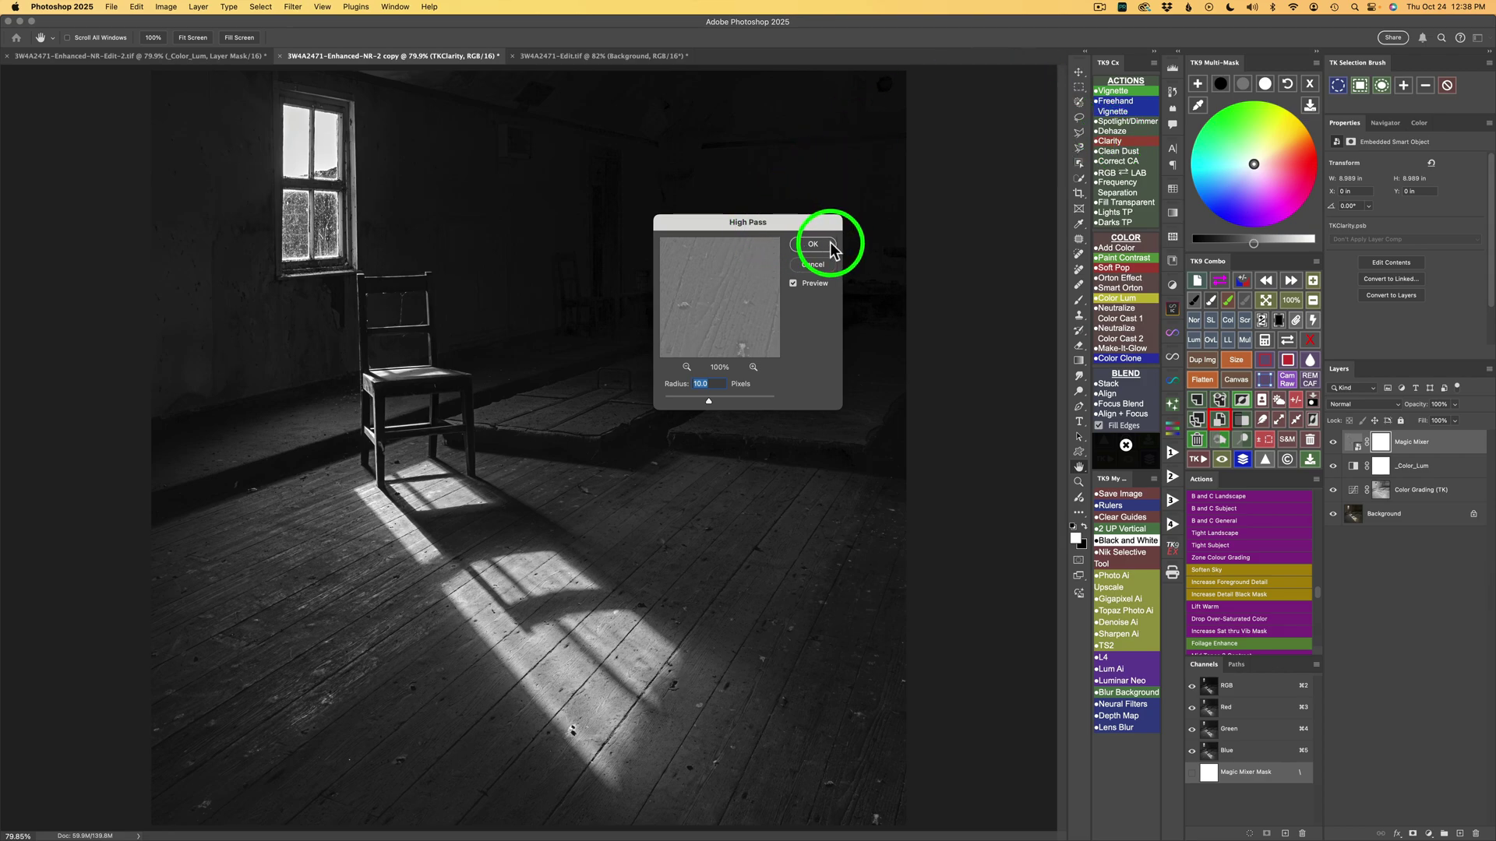
left_click_drag(708, 400, 736, 405)
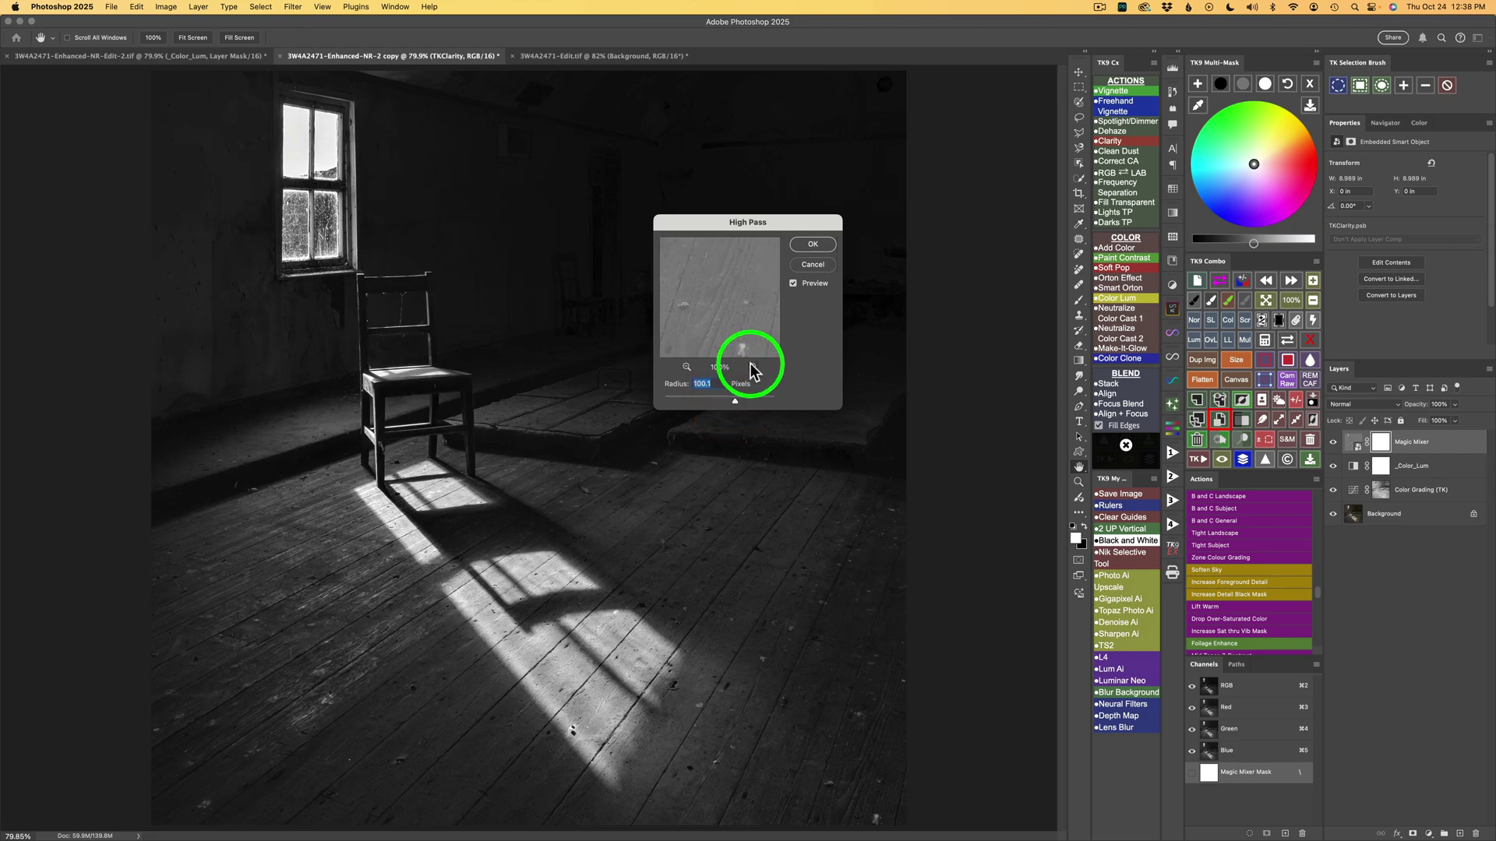
left_click(814, 251)
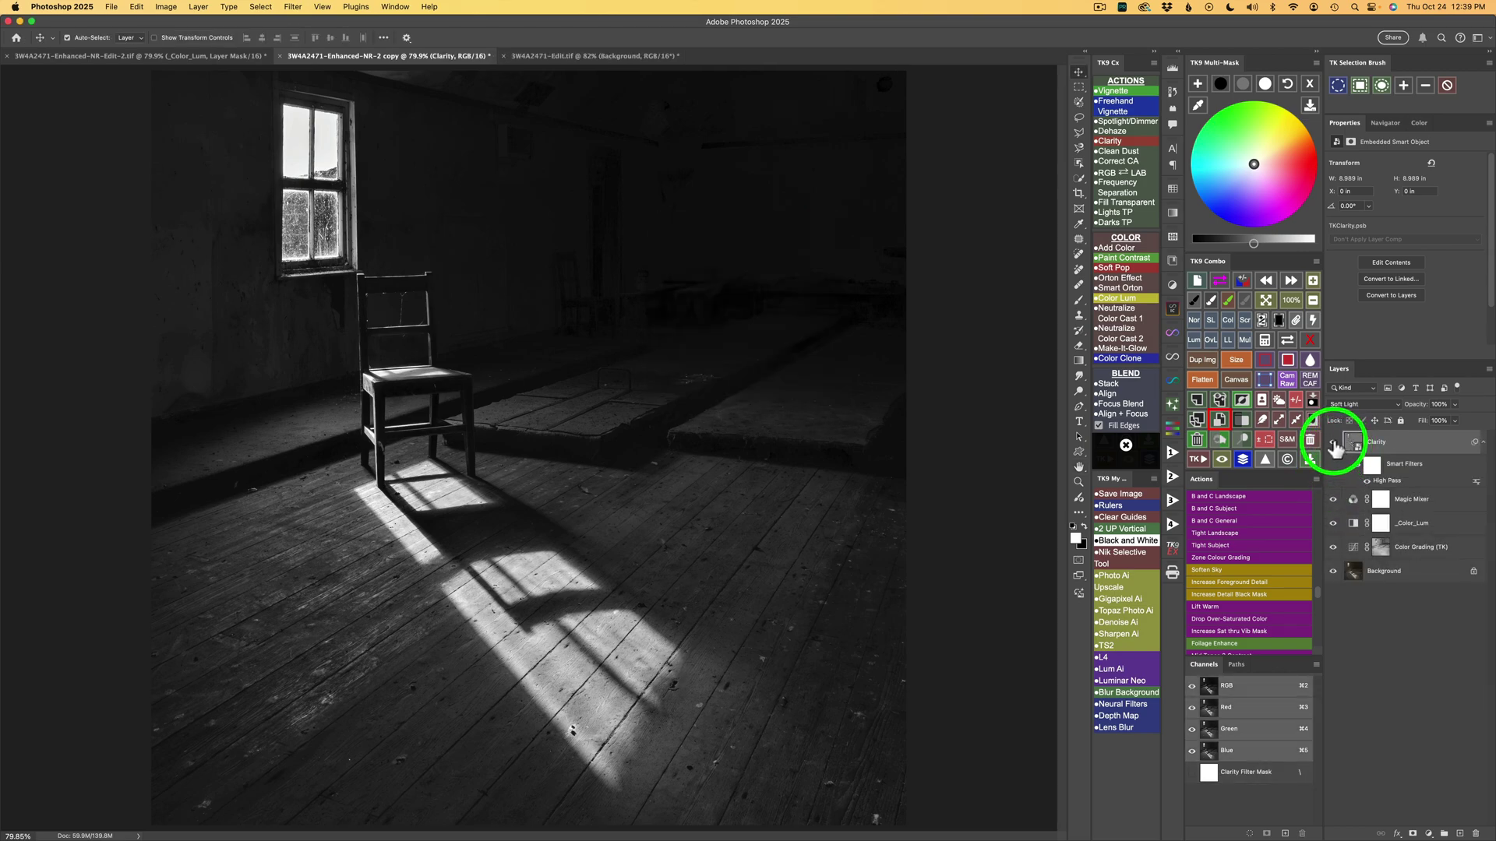
left_click(1333, 442)
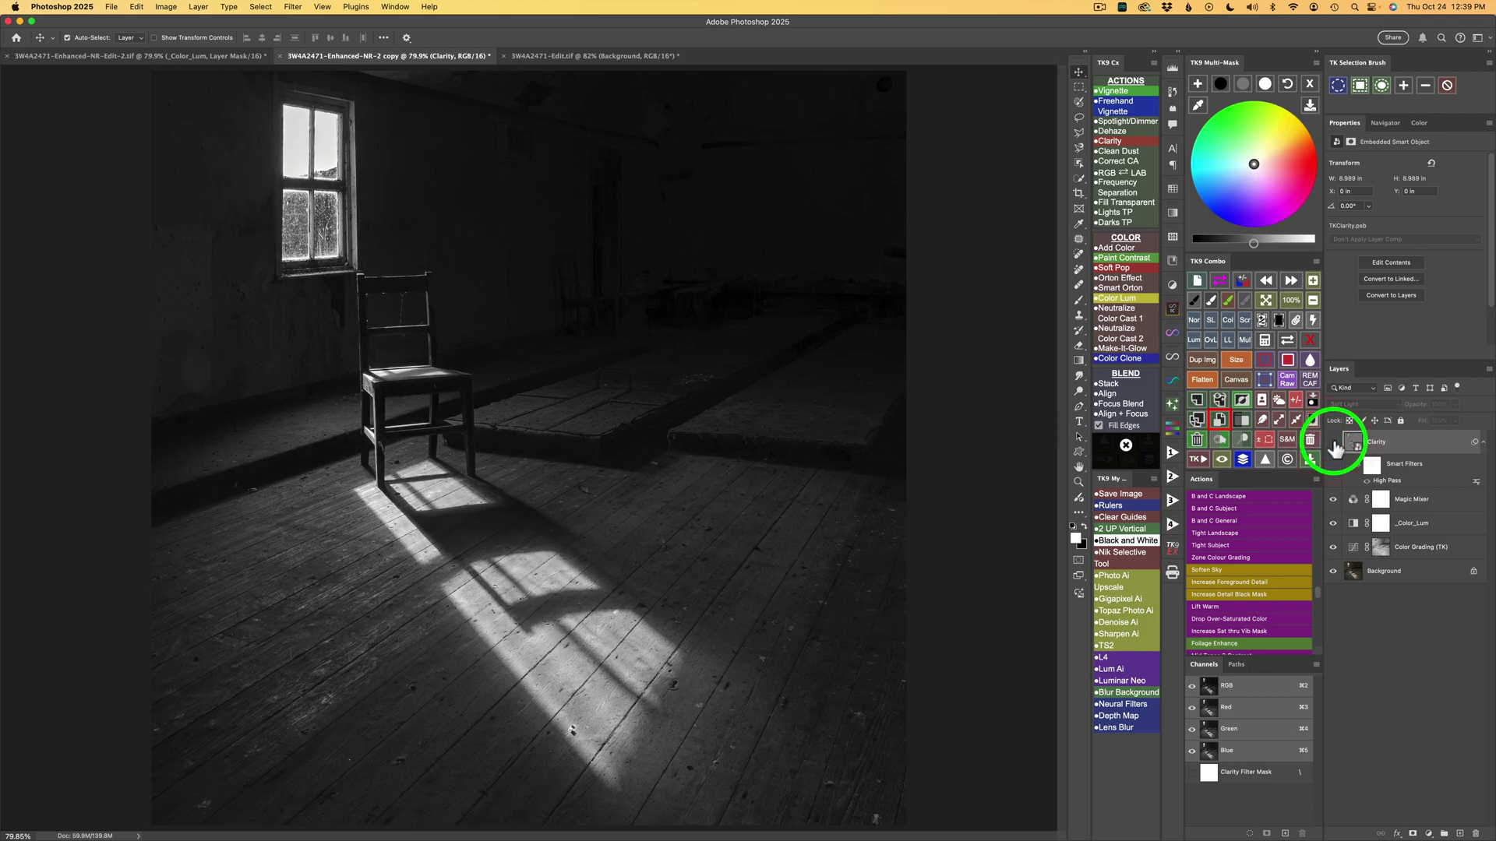
left_click(1333, 441)
left_click(1333, 443)
left_click(1333, 443)
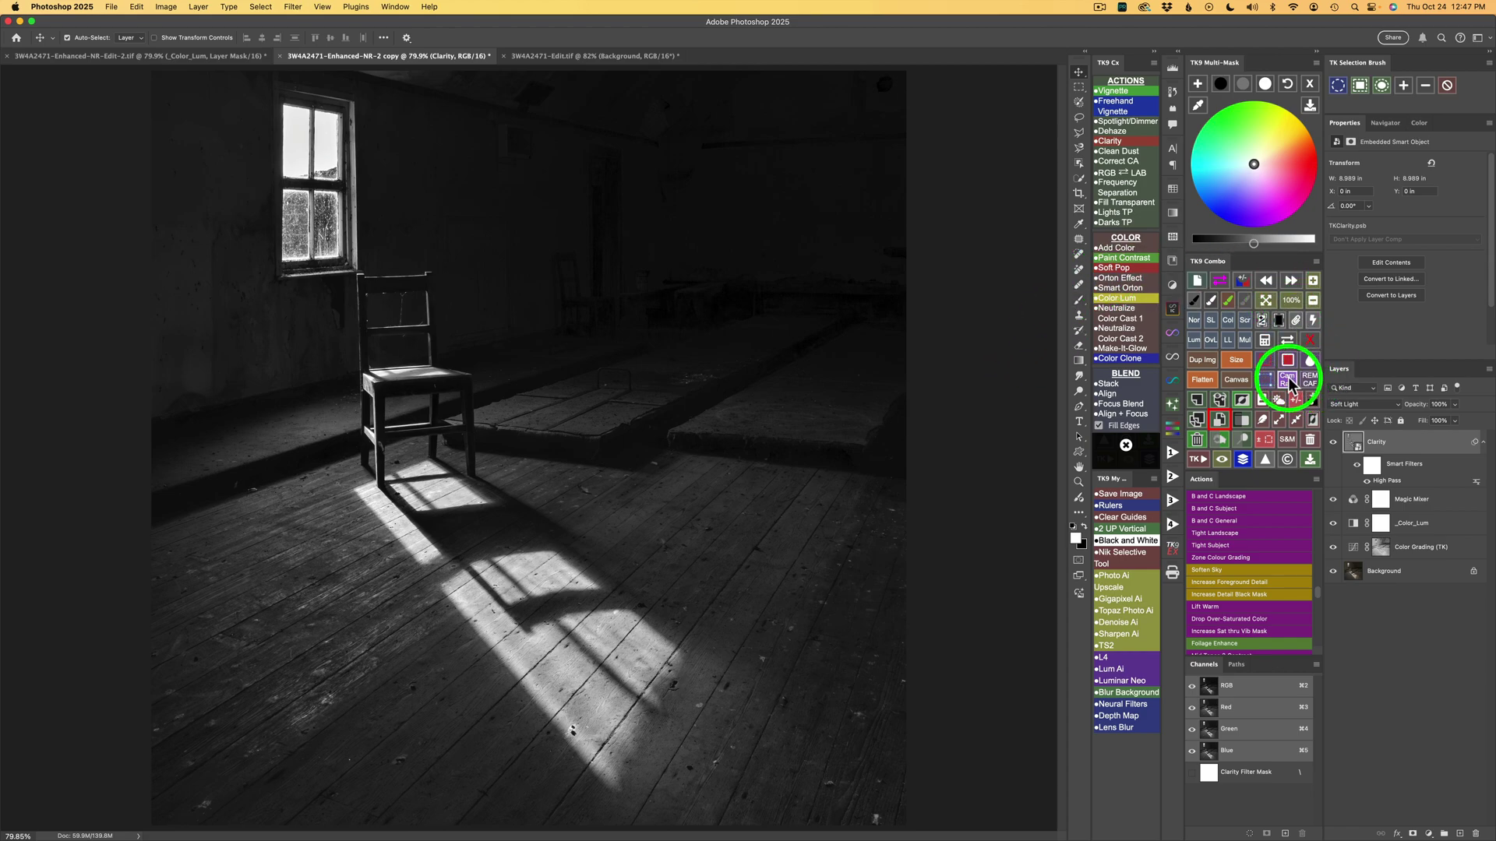
- Add a Camera Raw filter layer with Texture +40, Clarity +25 and Dehaze +20, comparing before applying
left_click(1288, 377)
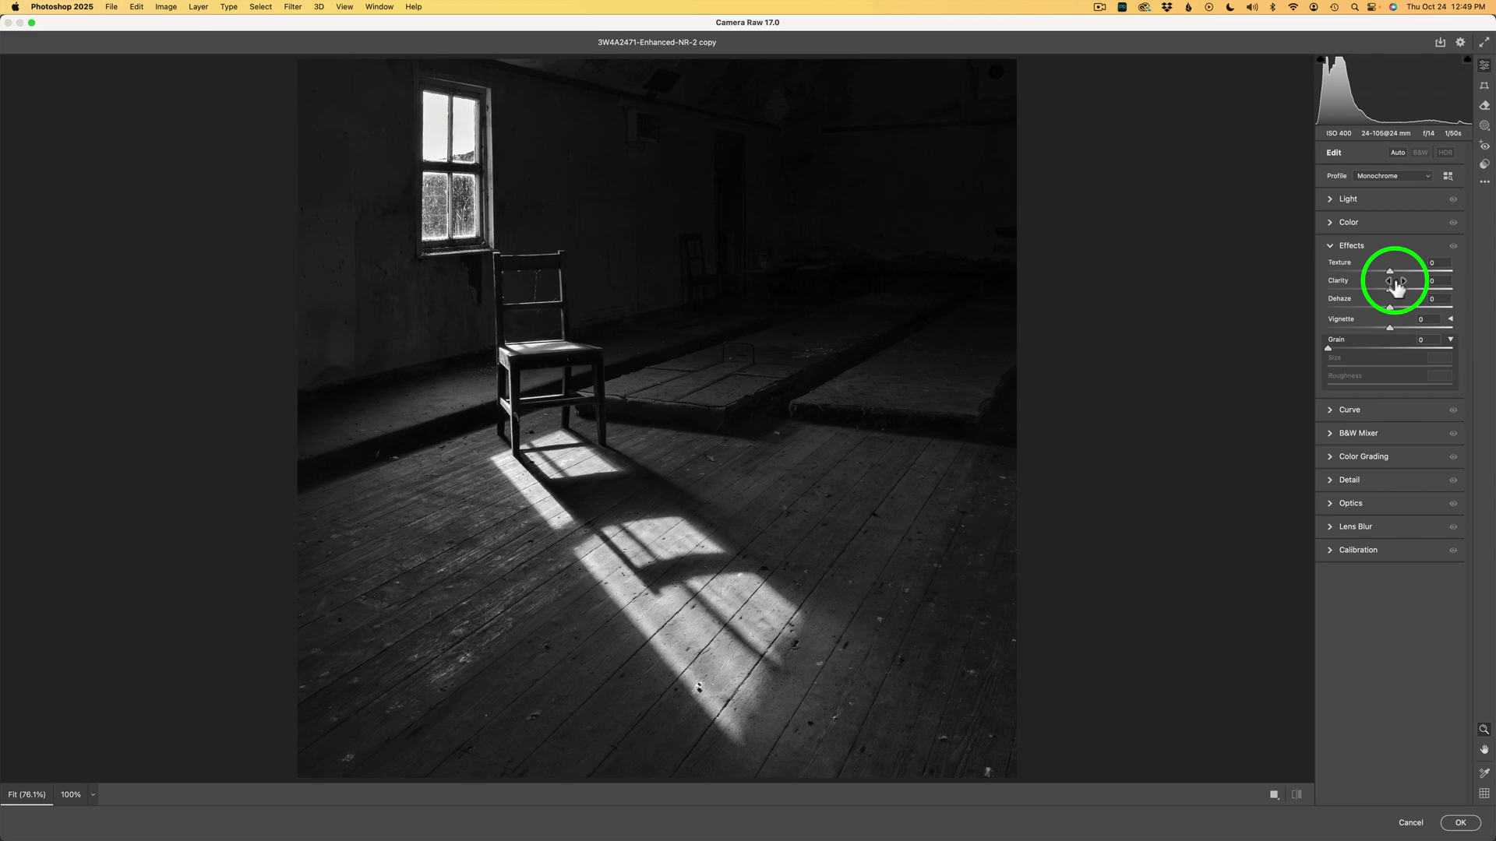
left_click(1382, 245)
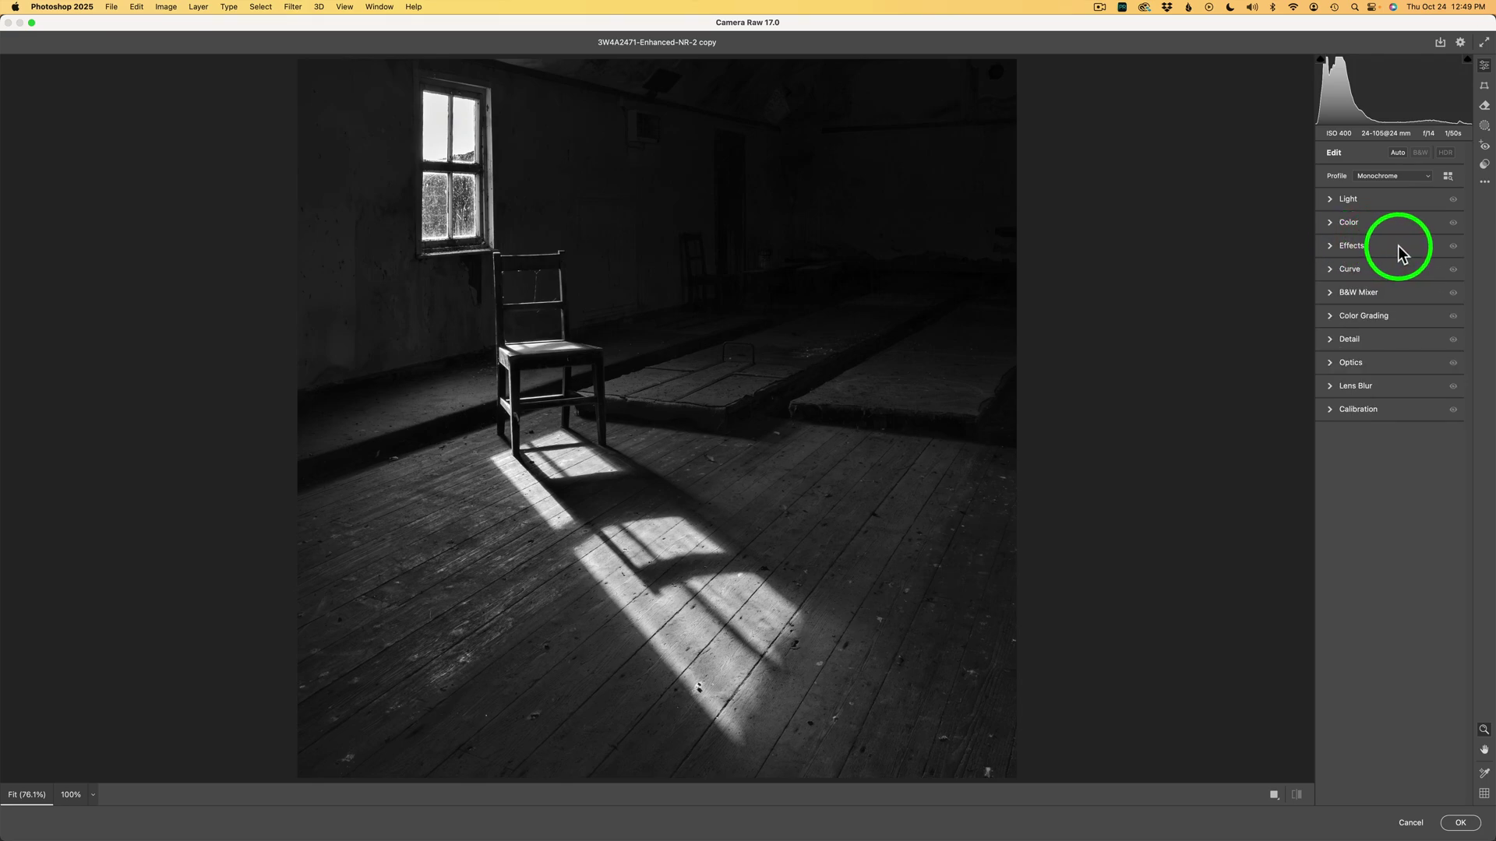
left_click(1399, 250)
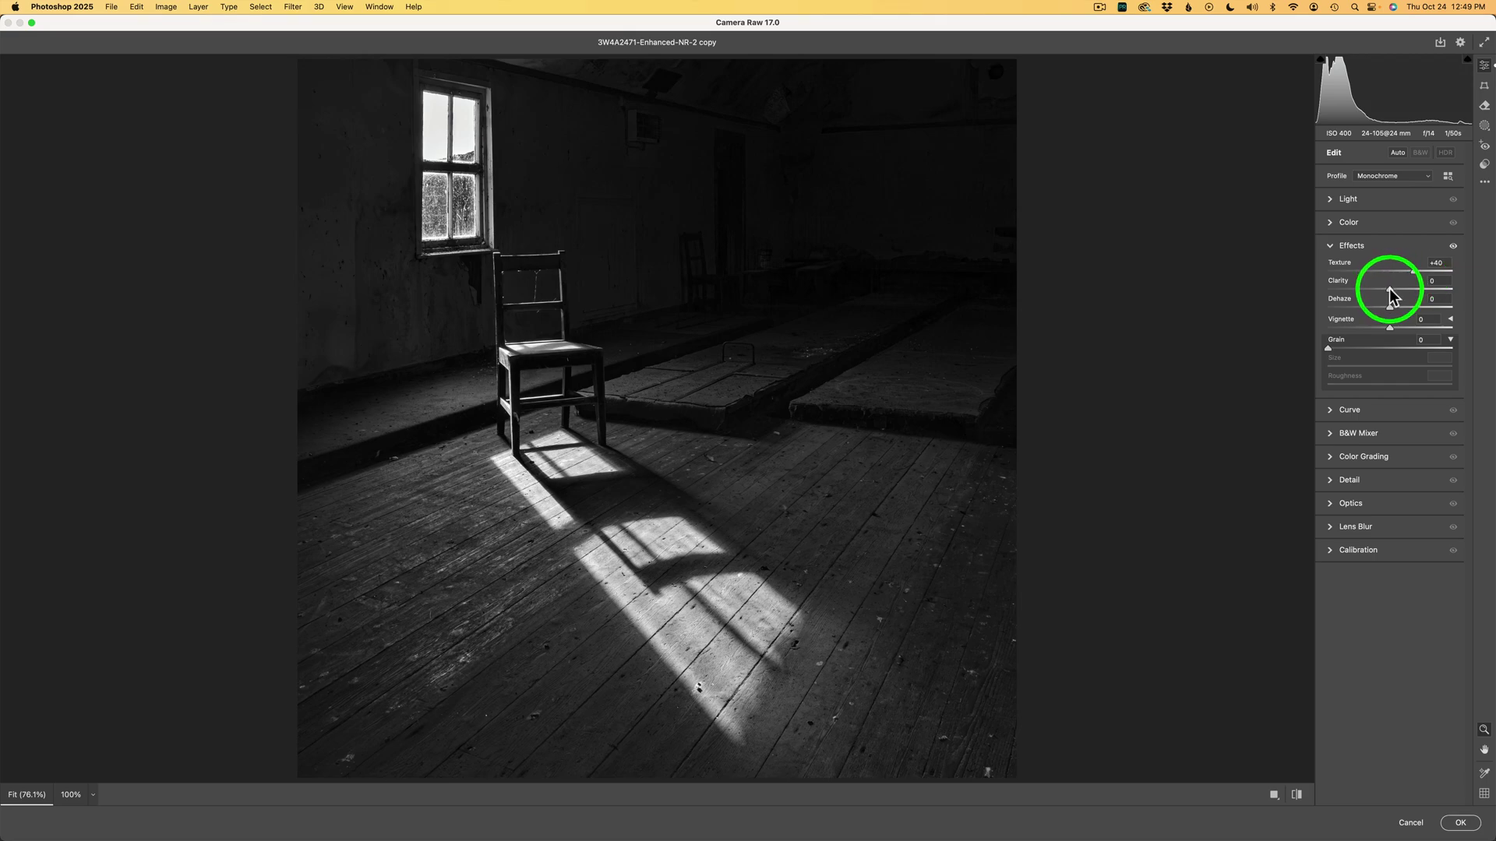
left_click_drag(1390, 290, 1404, 289)
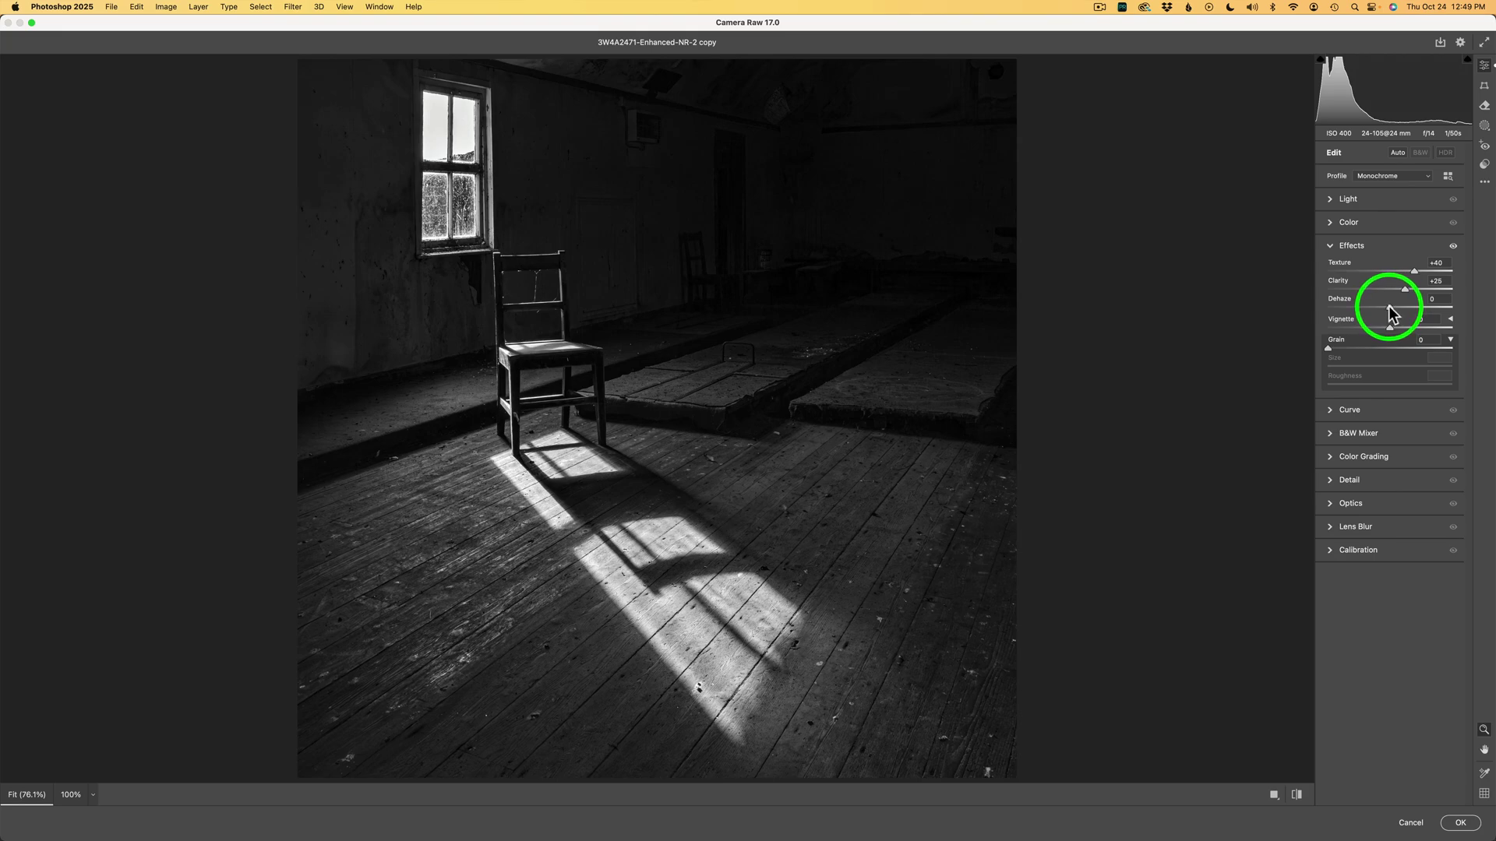
left_click_drag(1392, 312, 1404, 313)
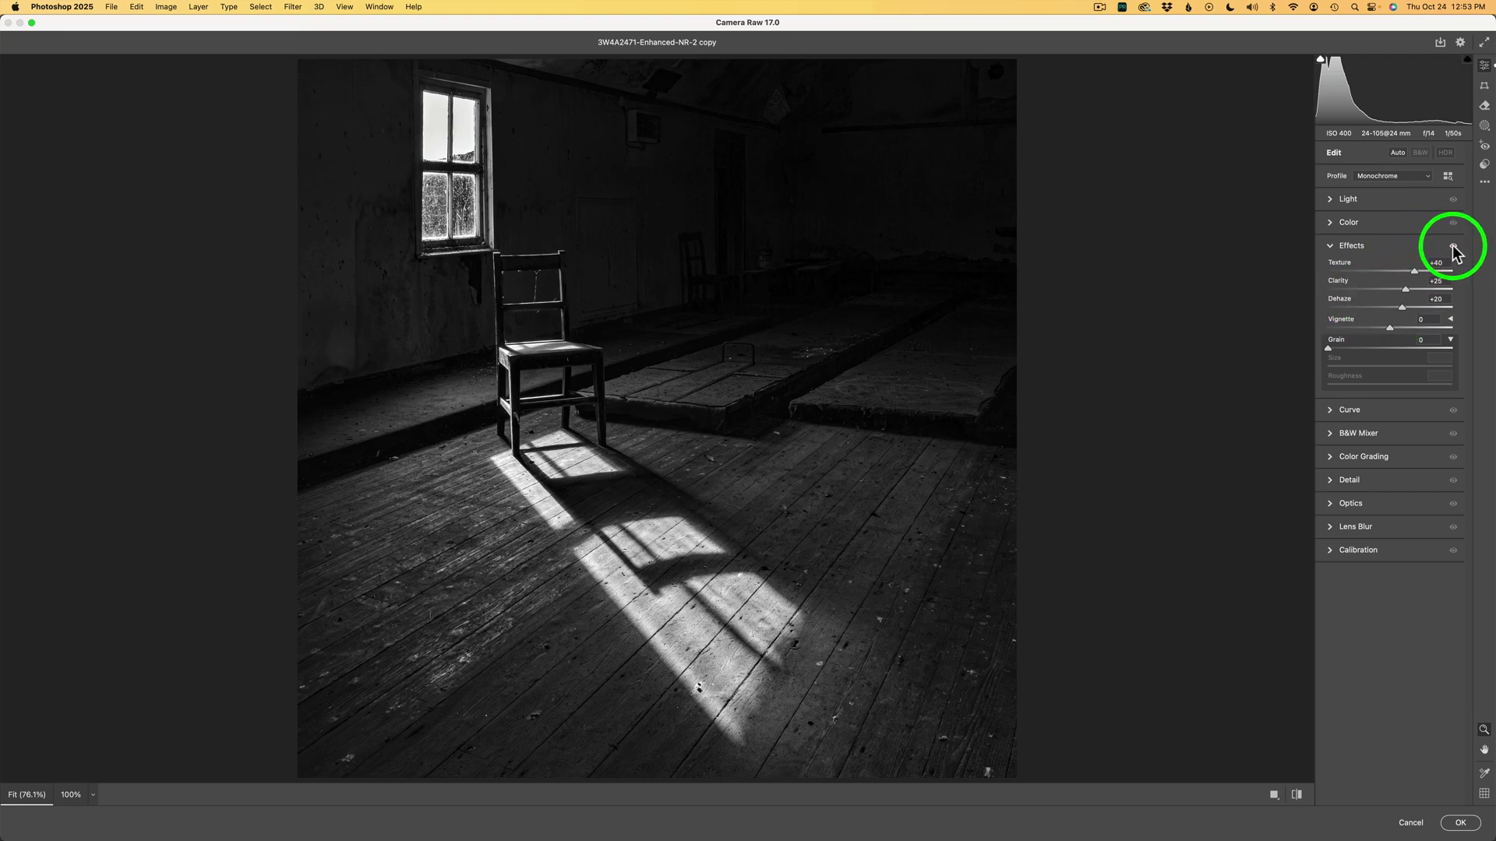
left_click(1454, 248)
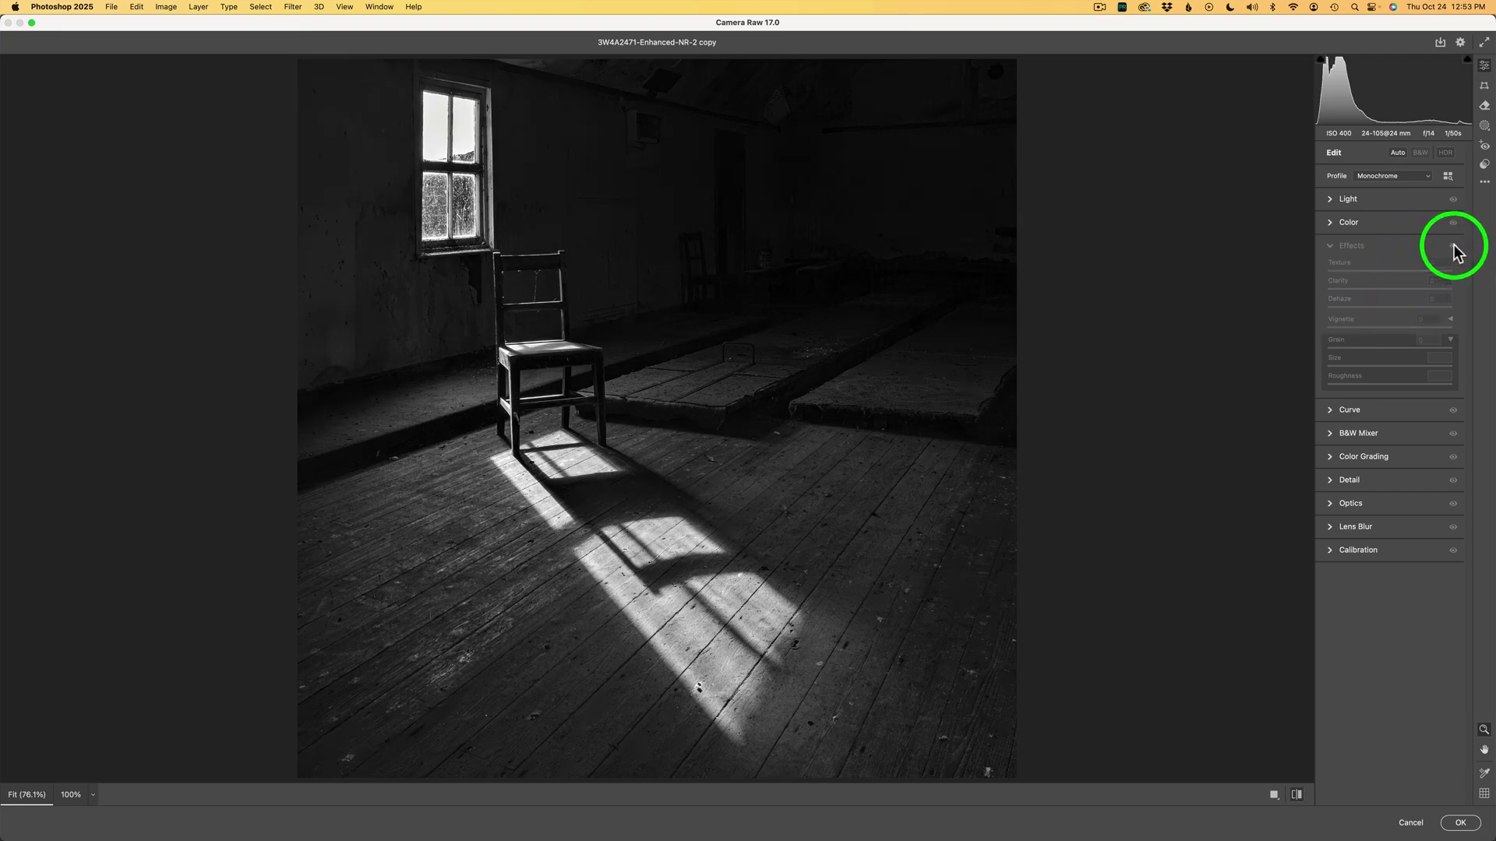
left_click(1454, 248)
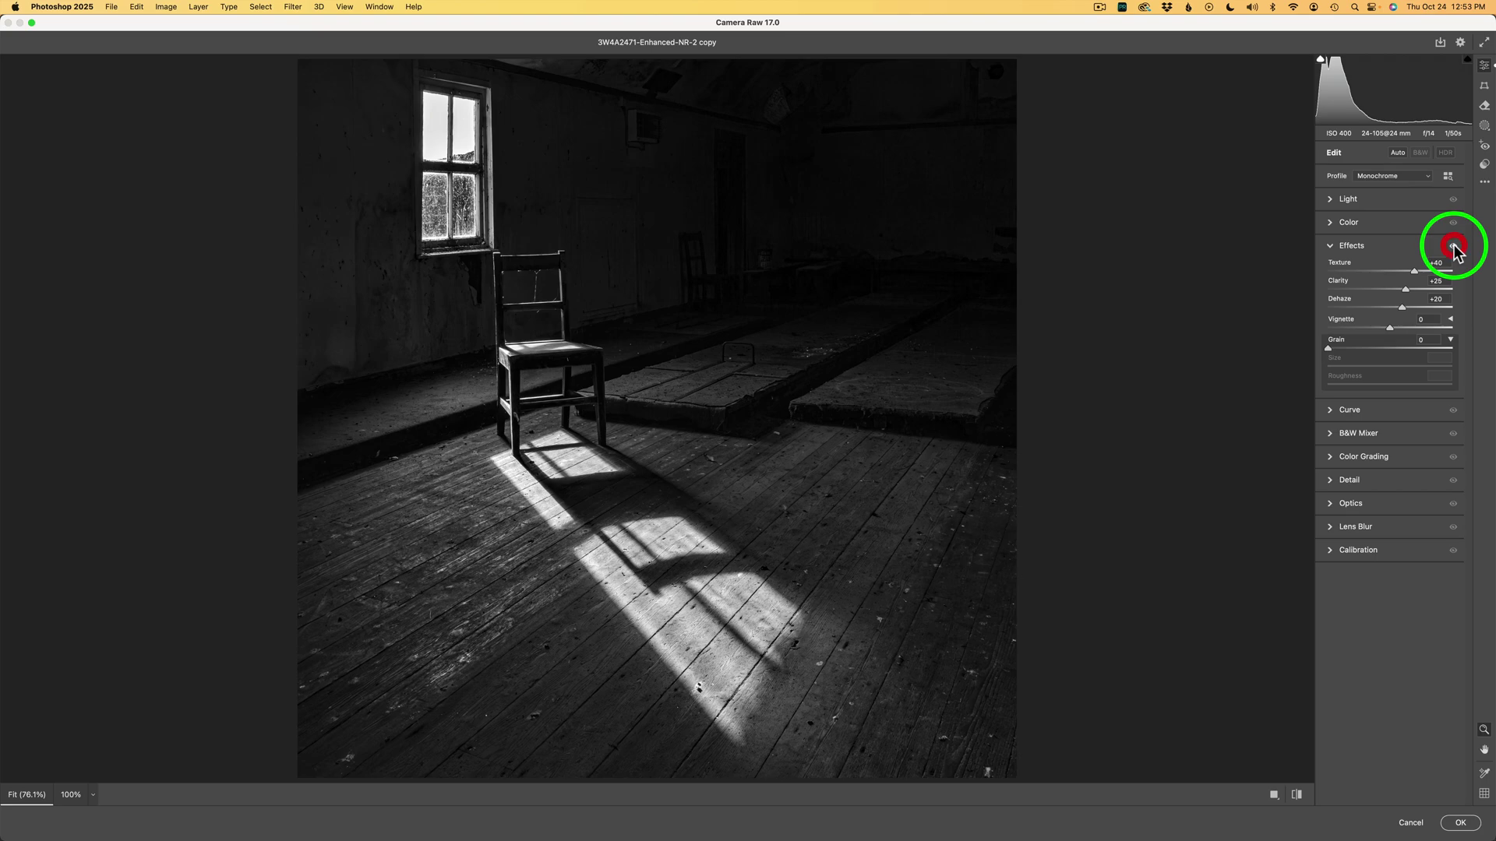
left_click(1297, 795)
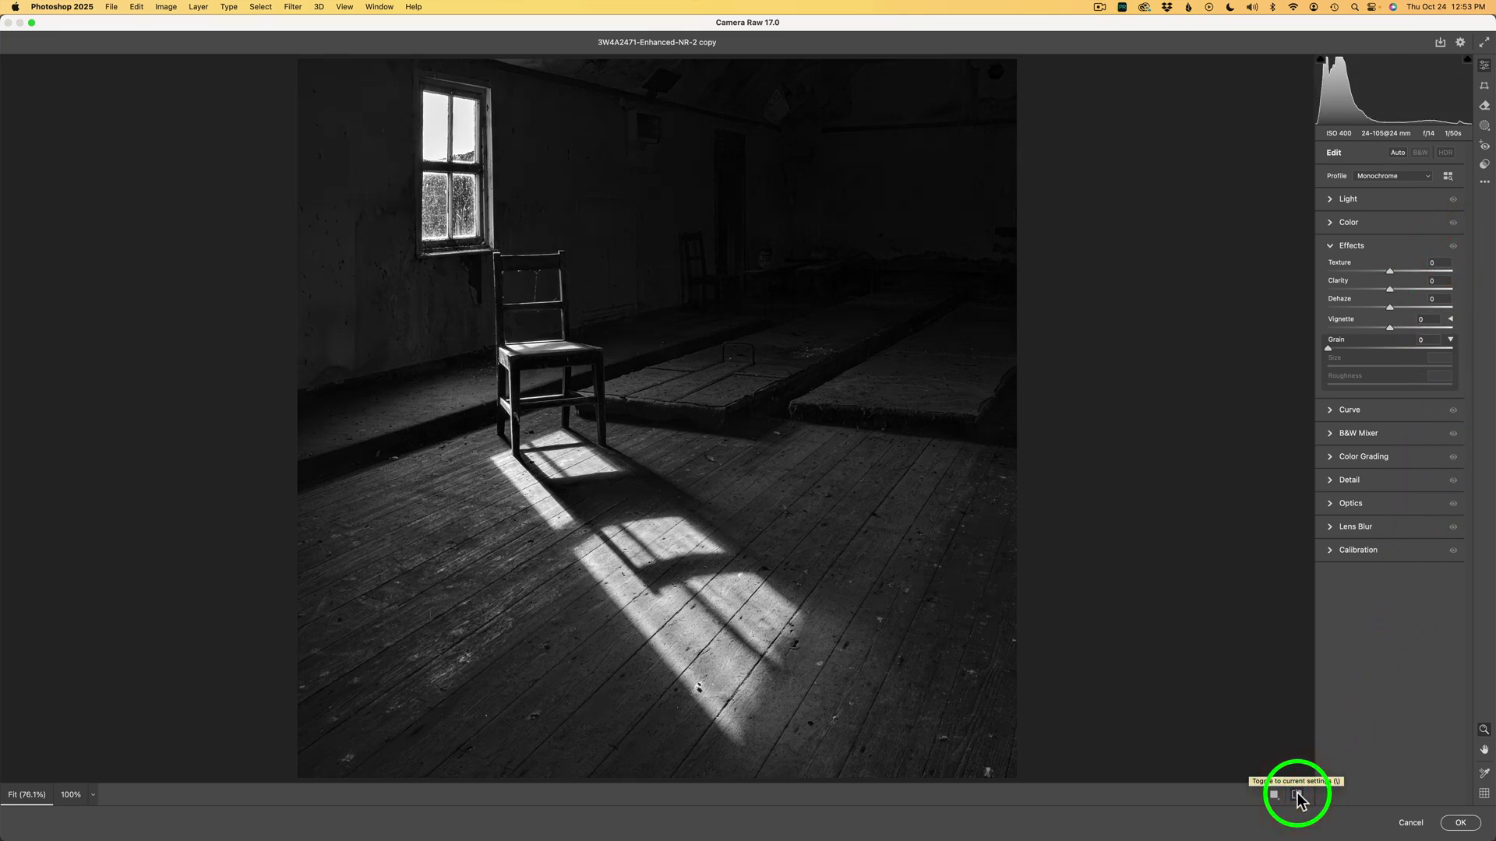
left_click(1298, 795)
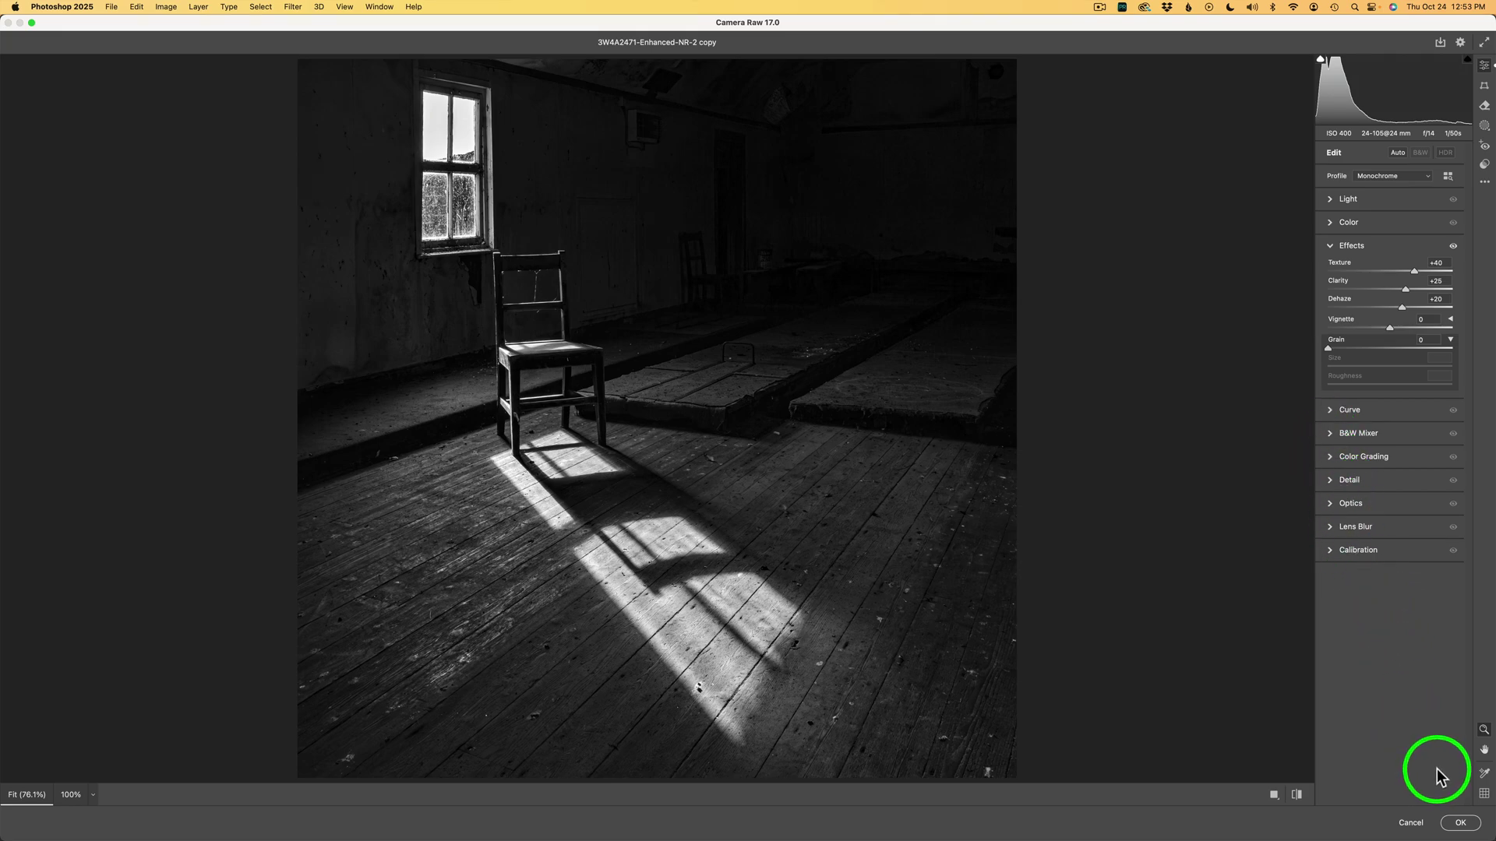
left_click(1463, 823)
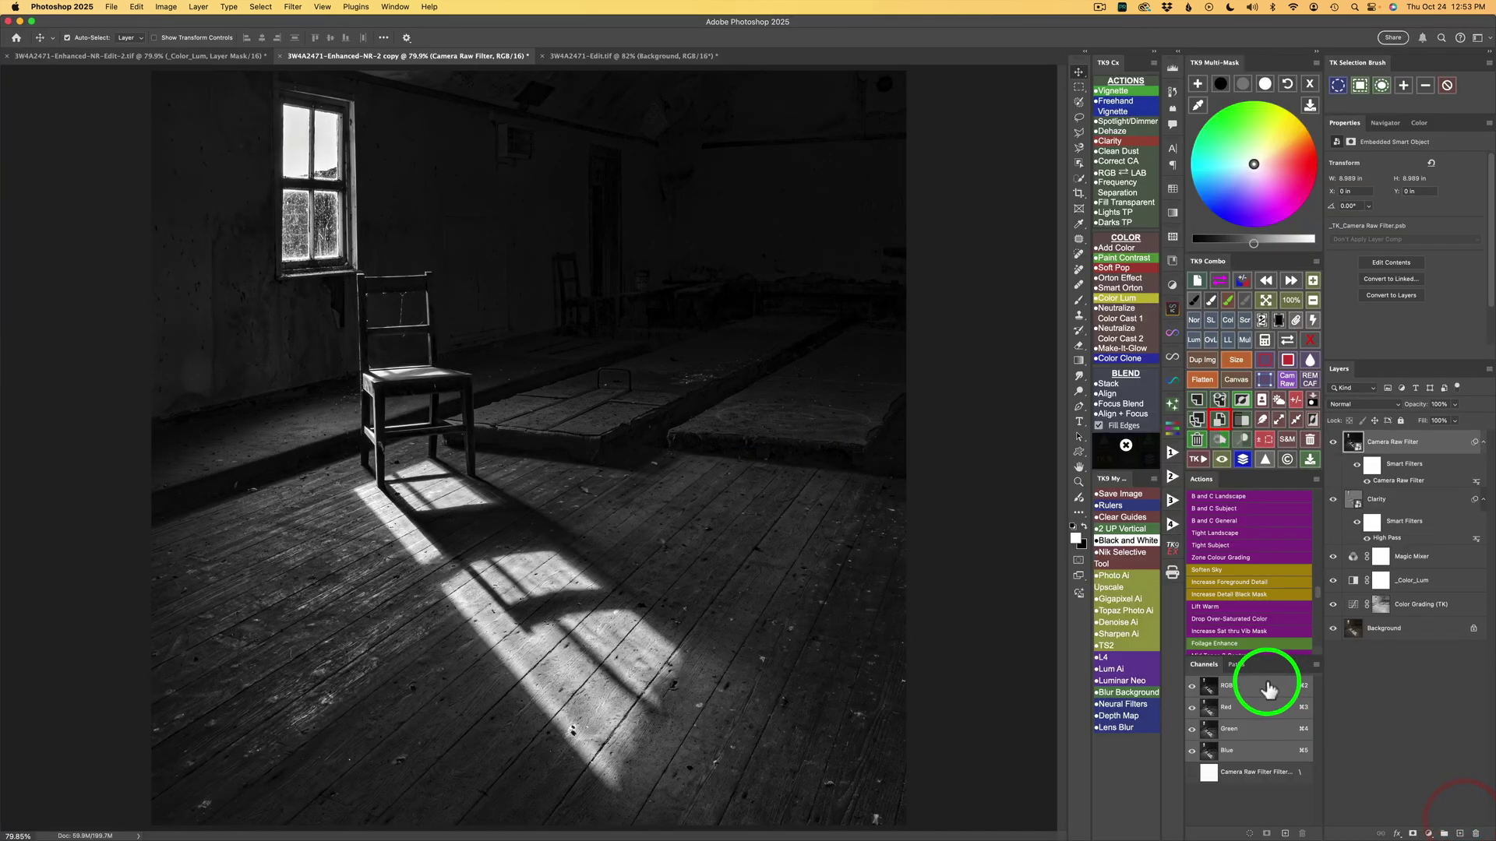
left_click(1333, 443)
left_click(1333, 442)
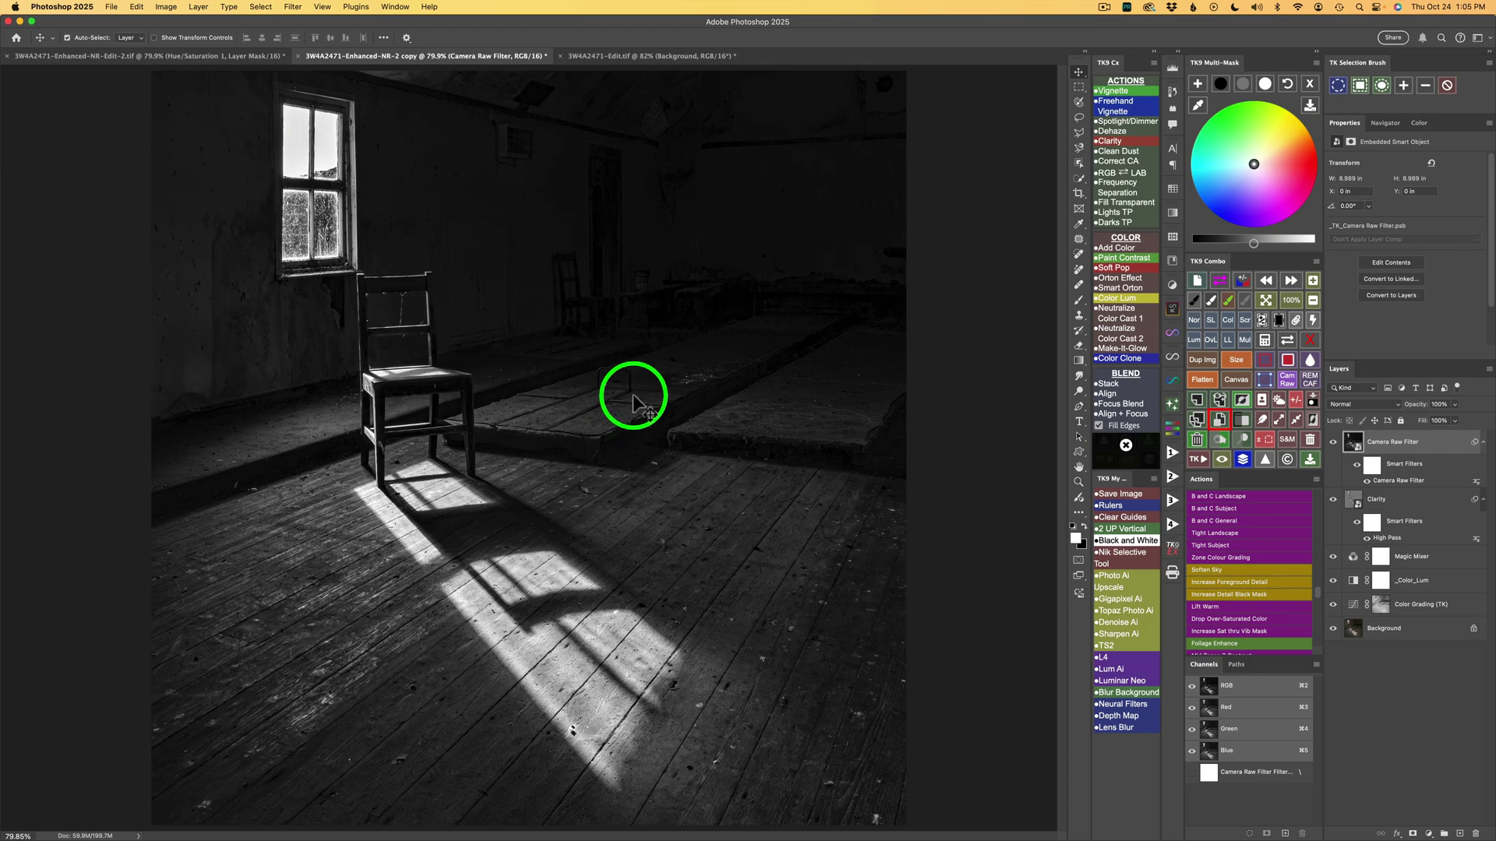
- Add a Multiply-mode Multiply Brush layer with a black mask and select the Gradient tool
left_click(1246, 340)
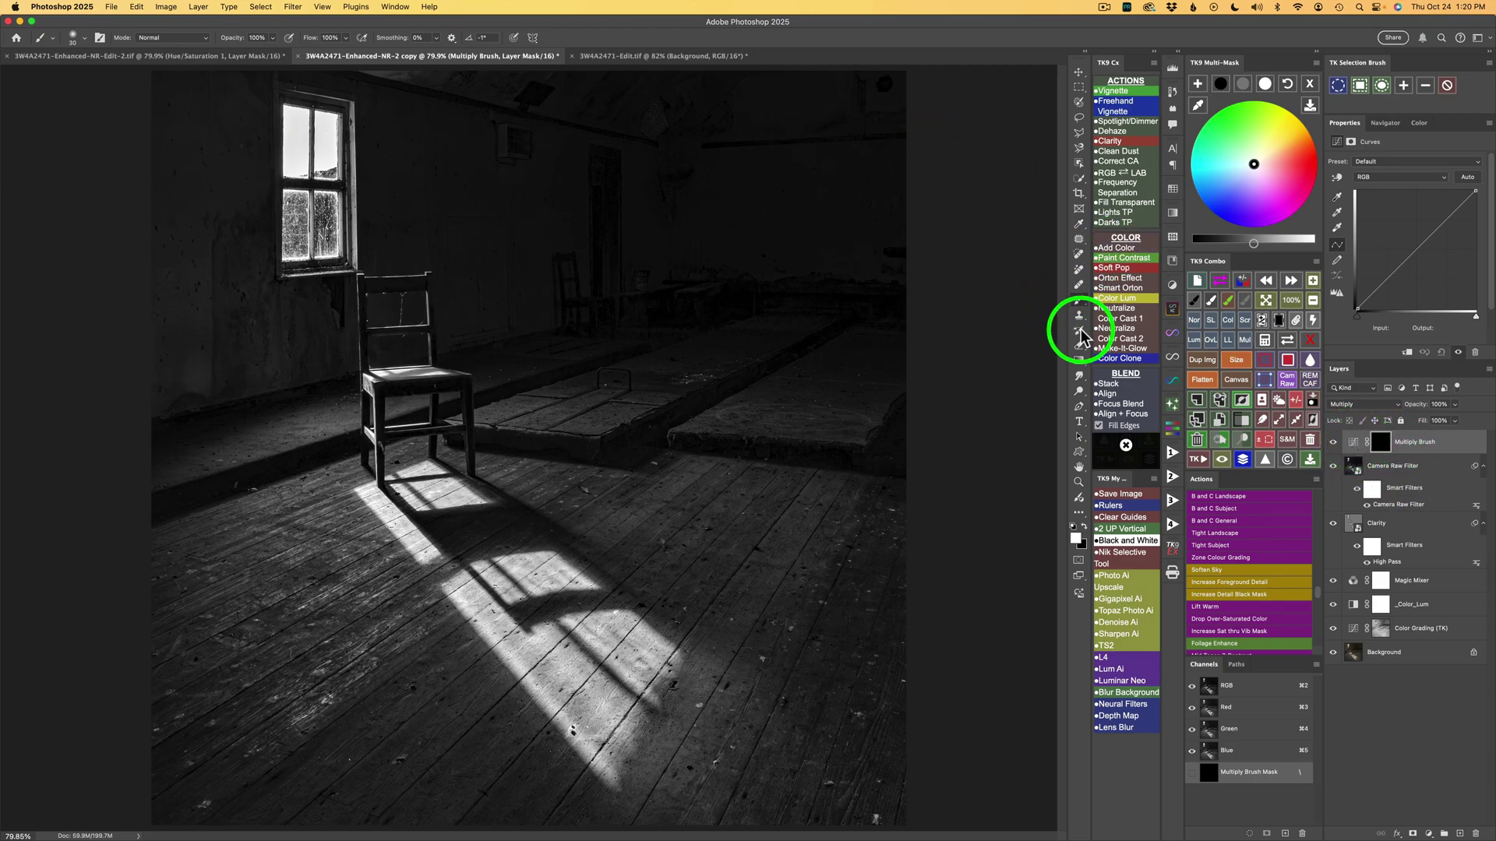
left_click(1078, 359)
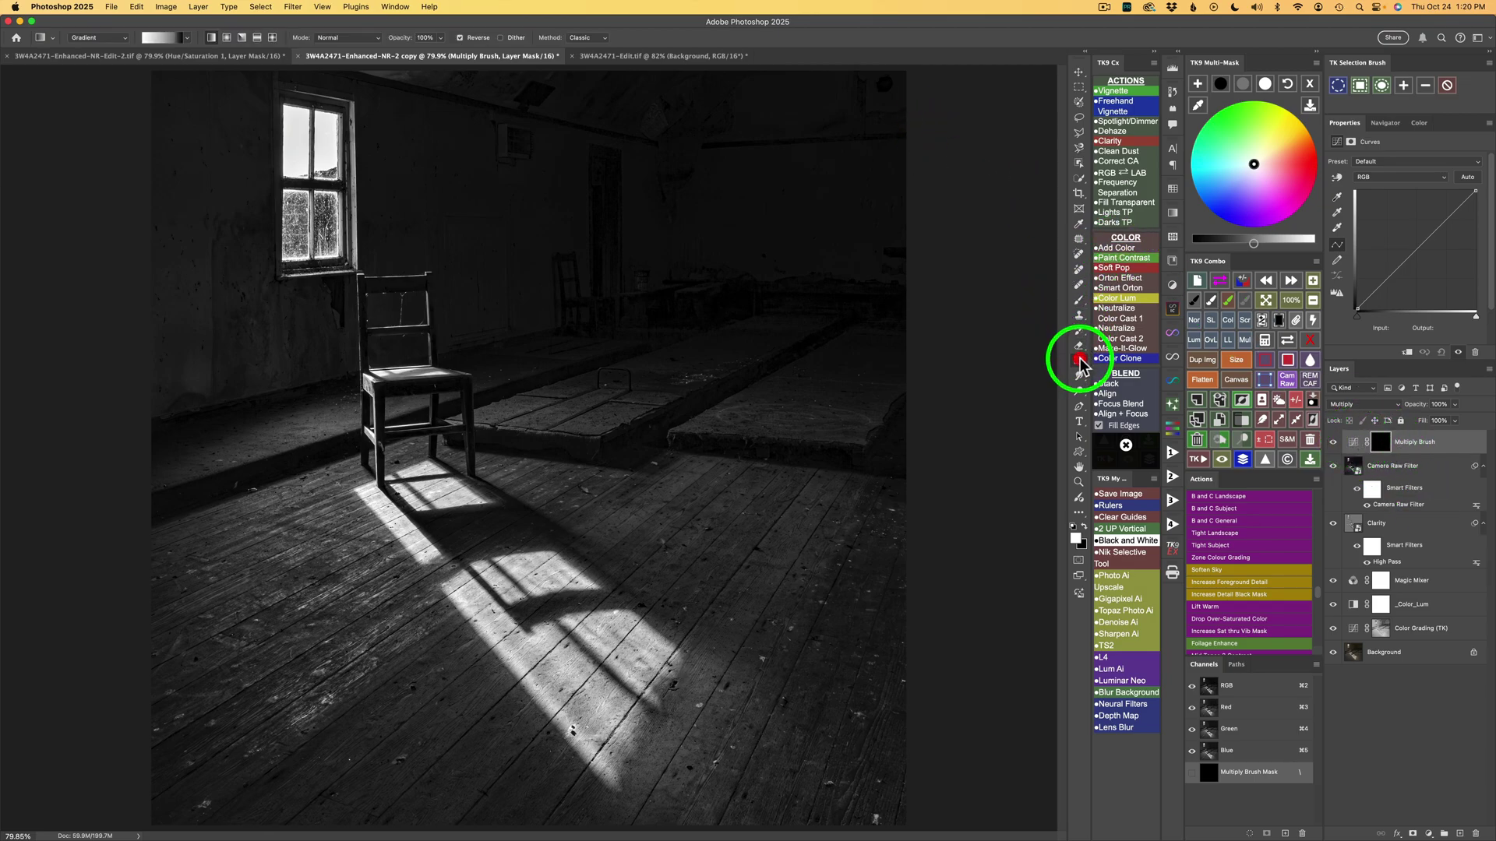
left_click(117, 40)
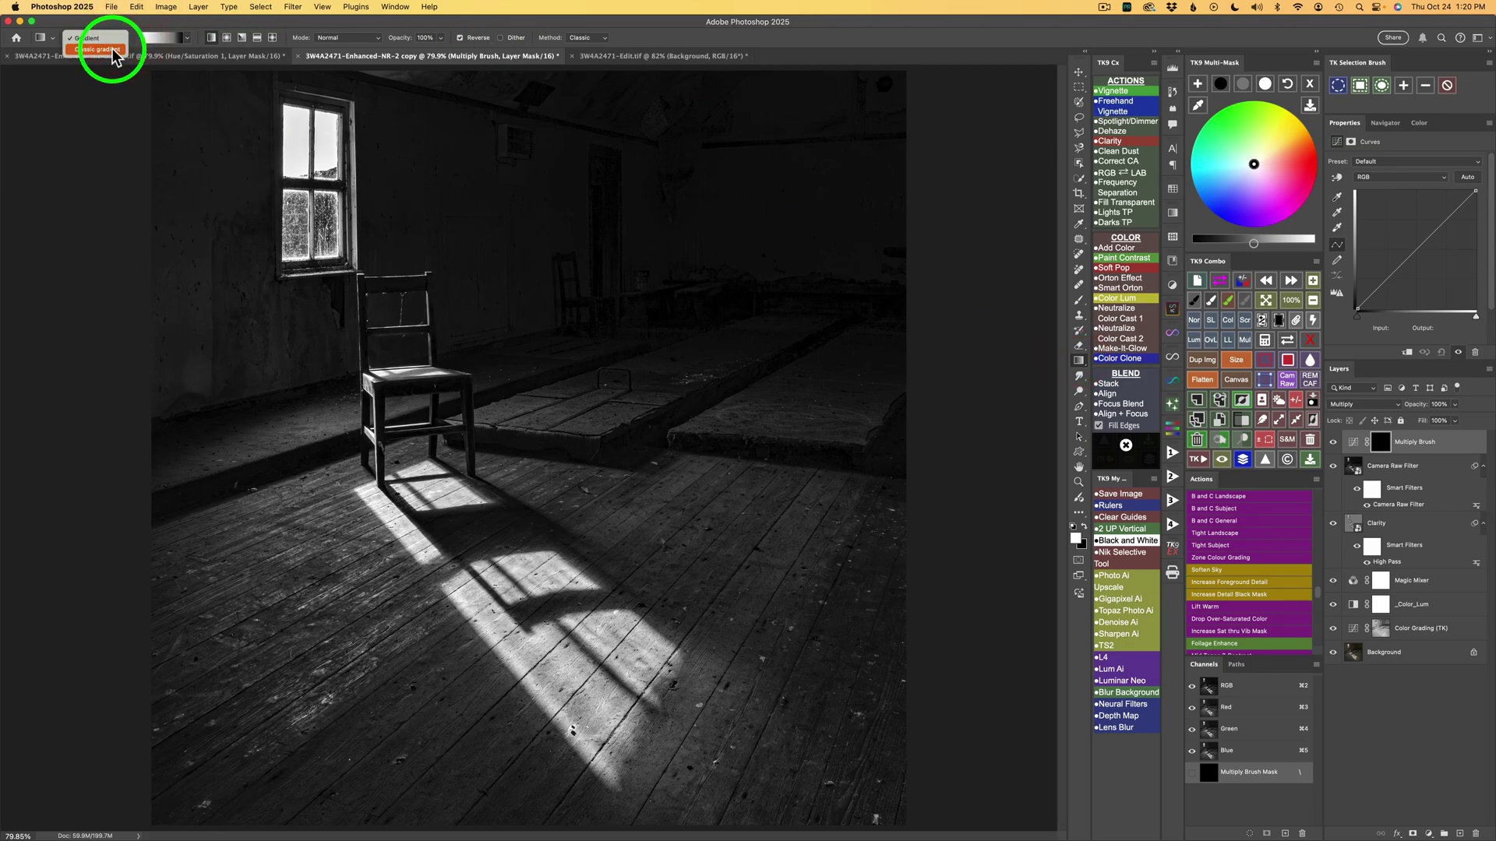
left_click(113, 50)
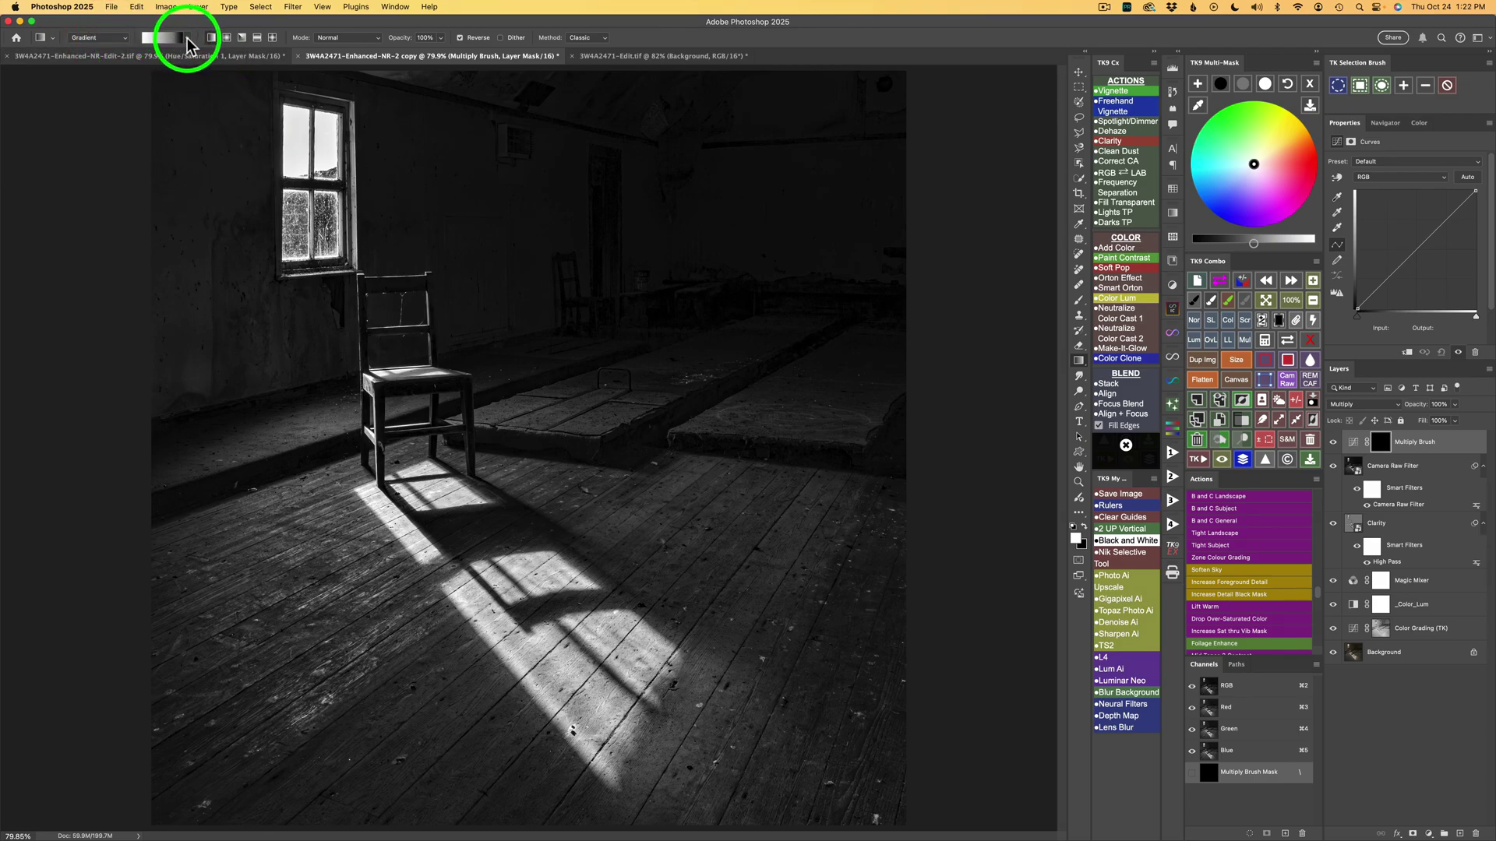
- Choose the third Basics gradient preset, set it to Reverse, and keep the Linear type
left_click(187, 39)
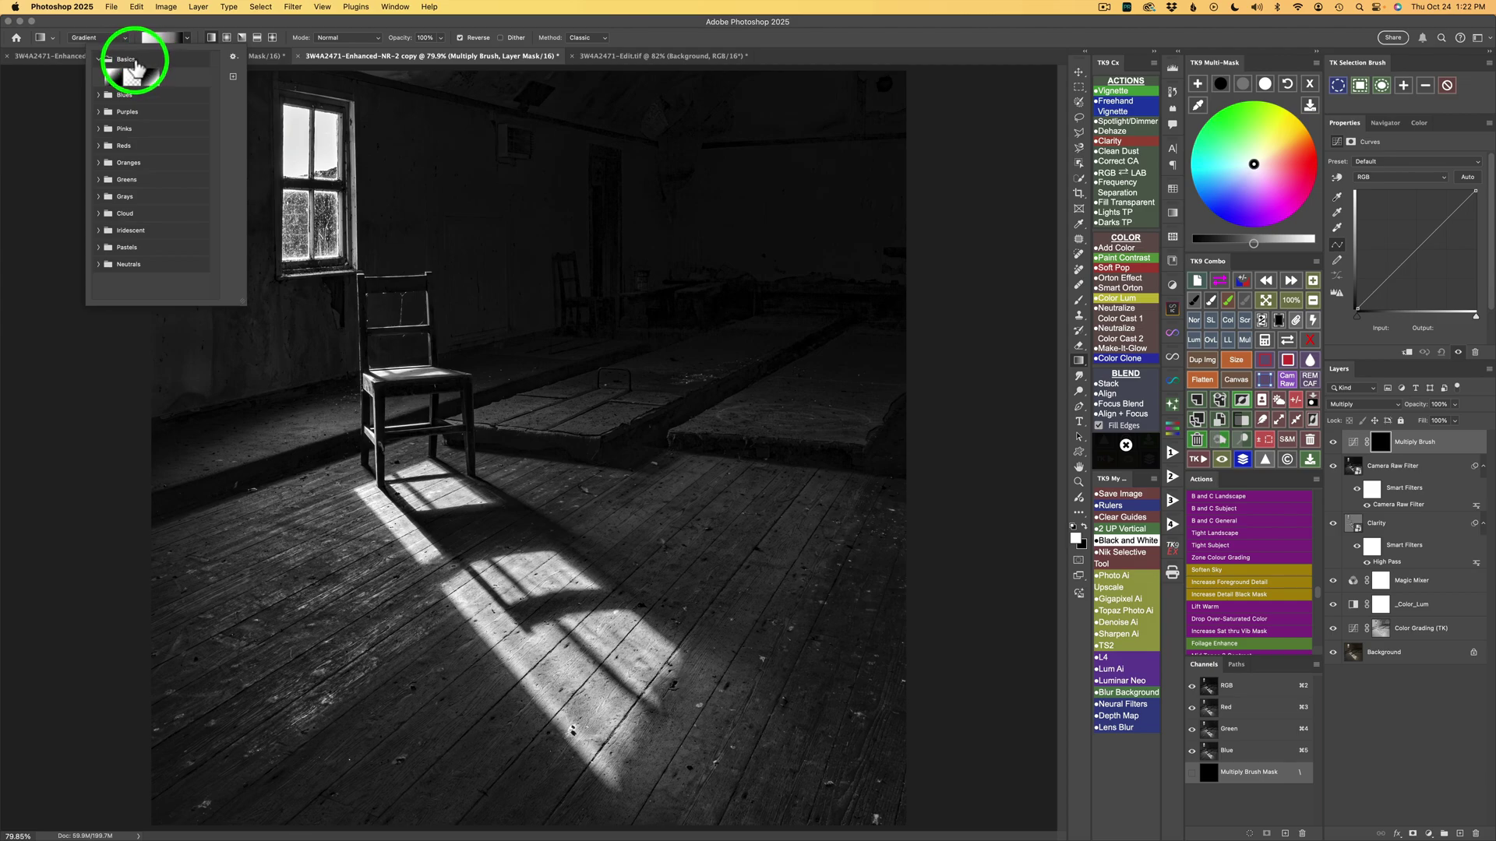
left_click(99, 60)
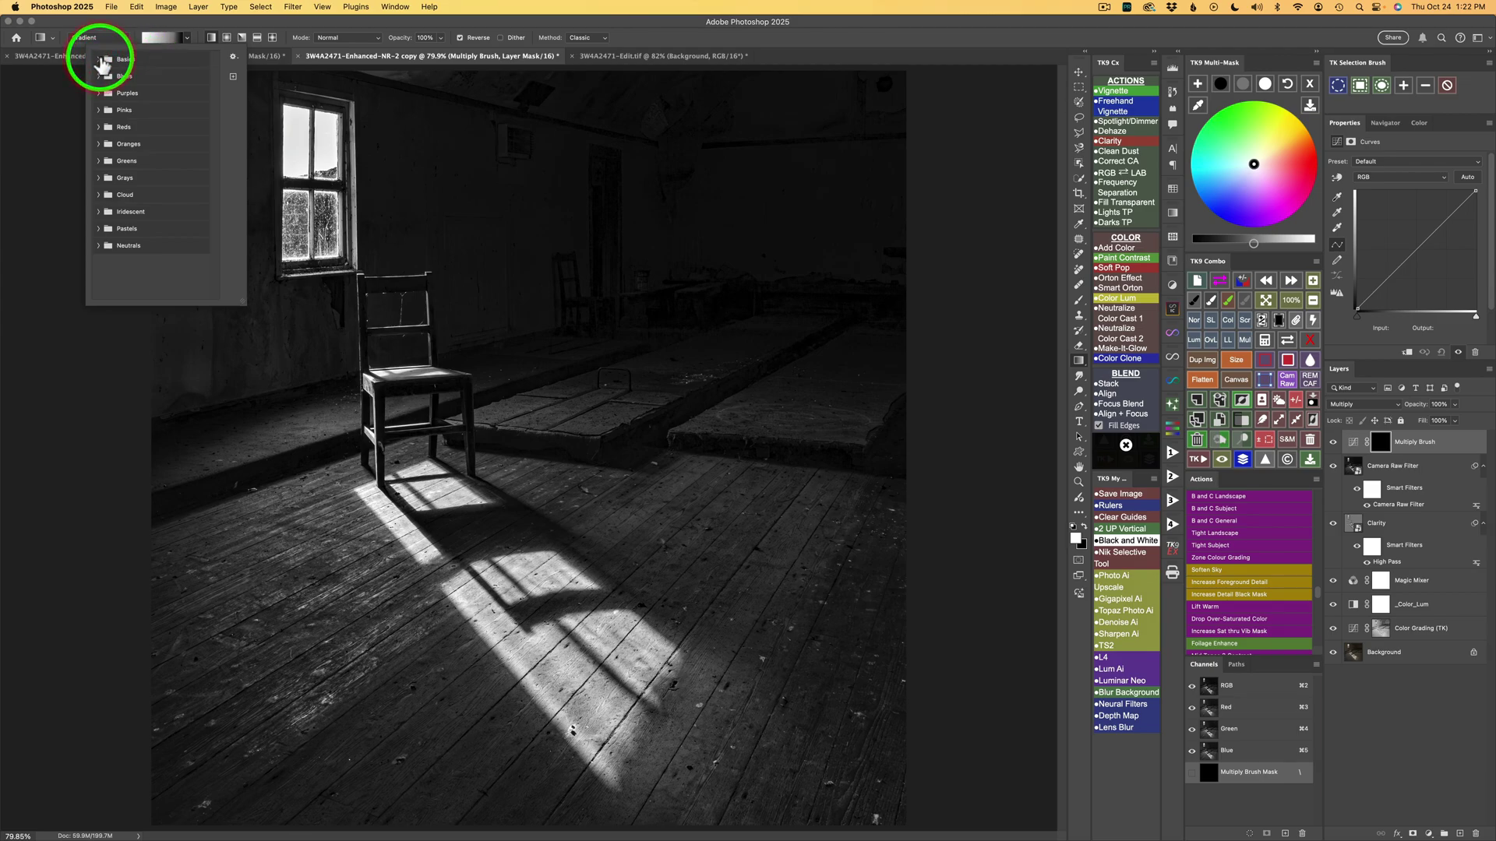
left_click(99, 60)
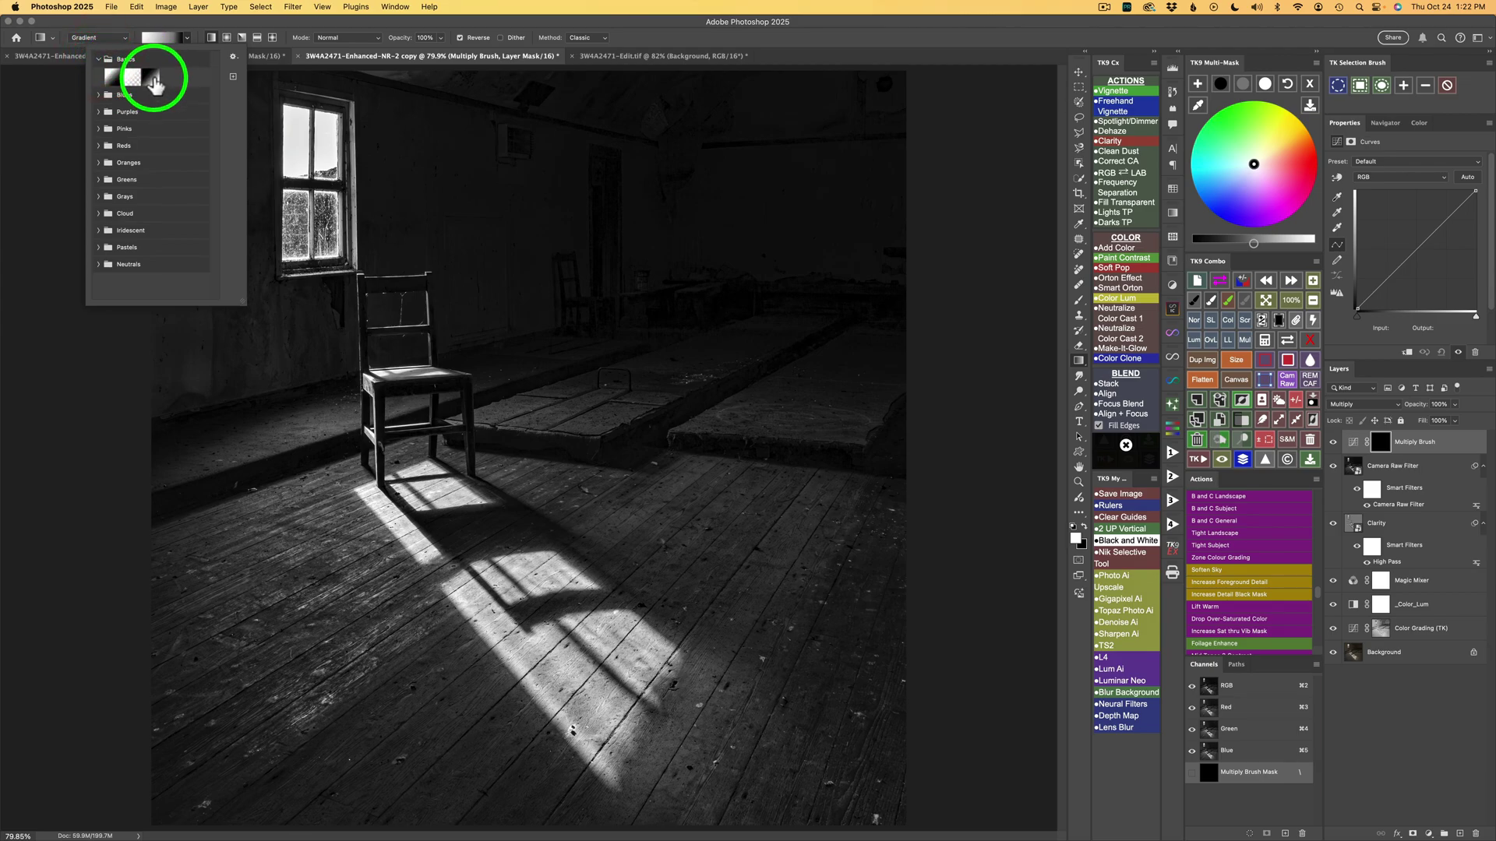
left_click(157, 79)
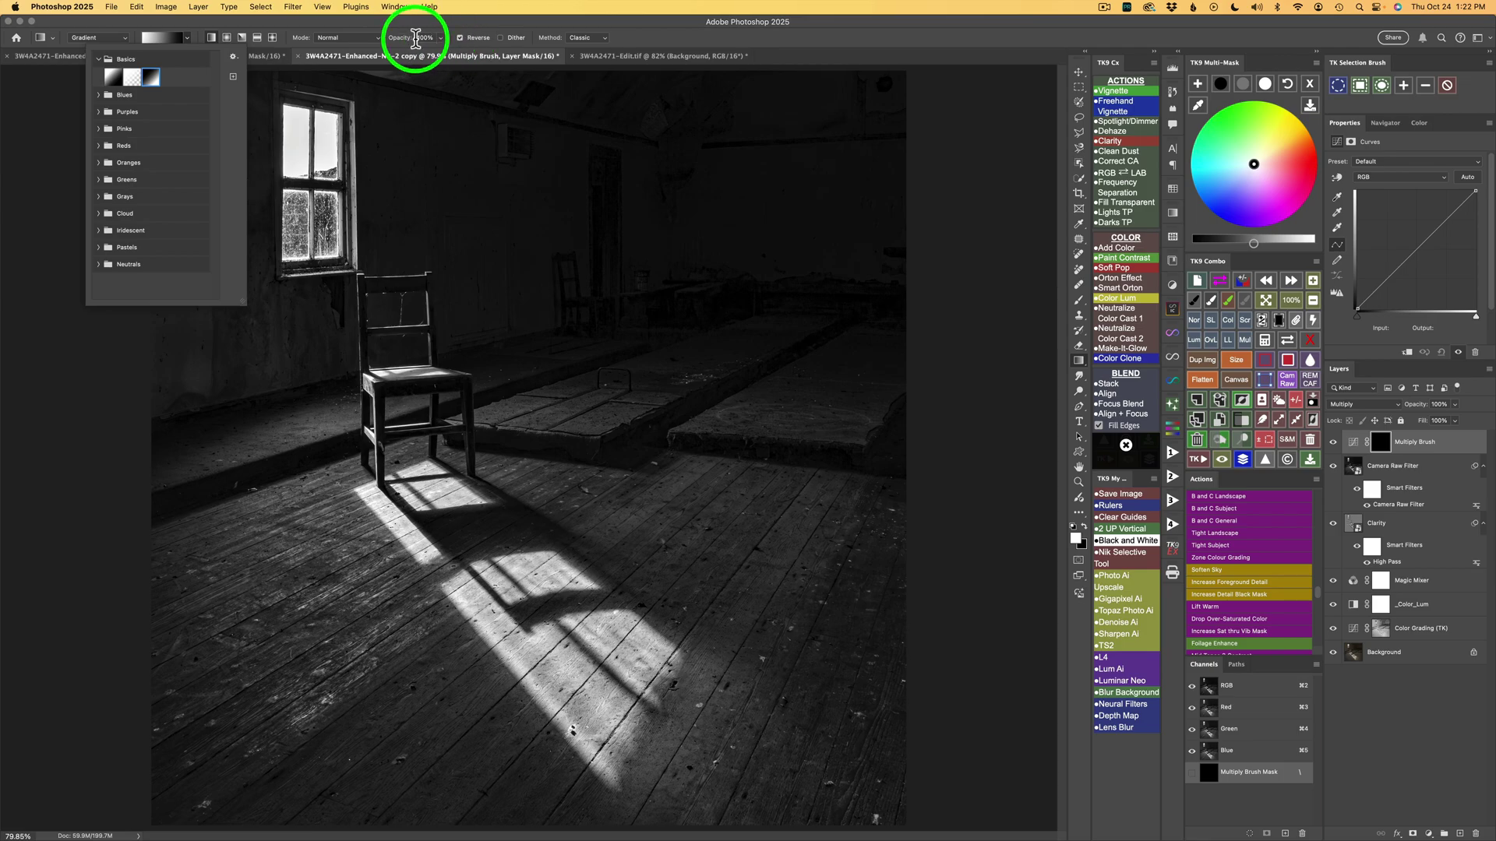
left_click(351, 37)
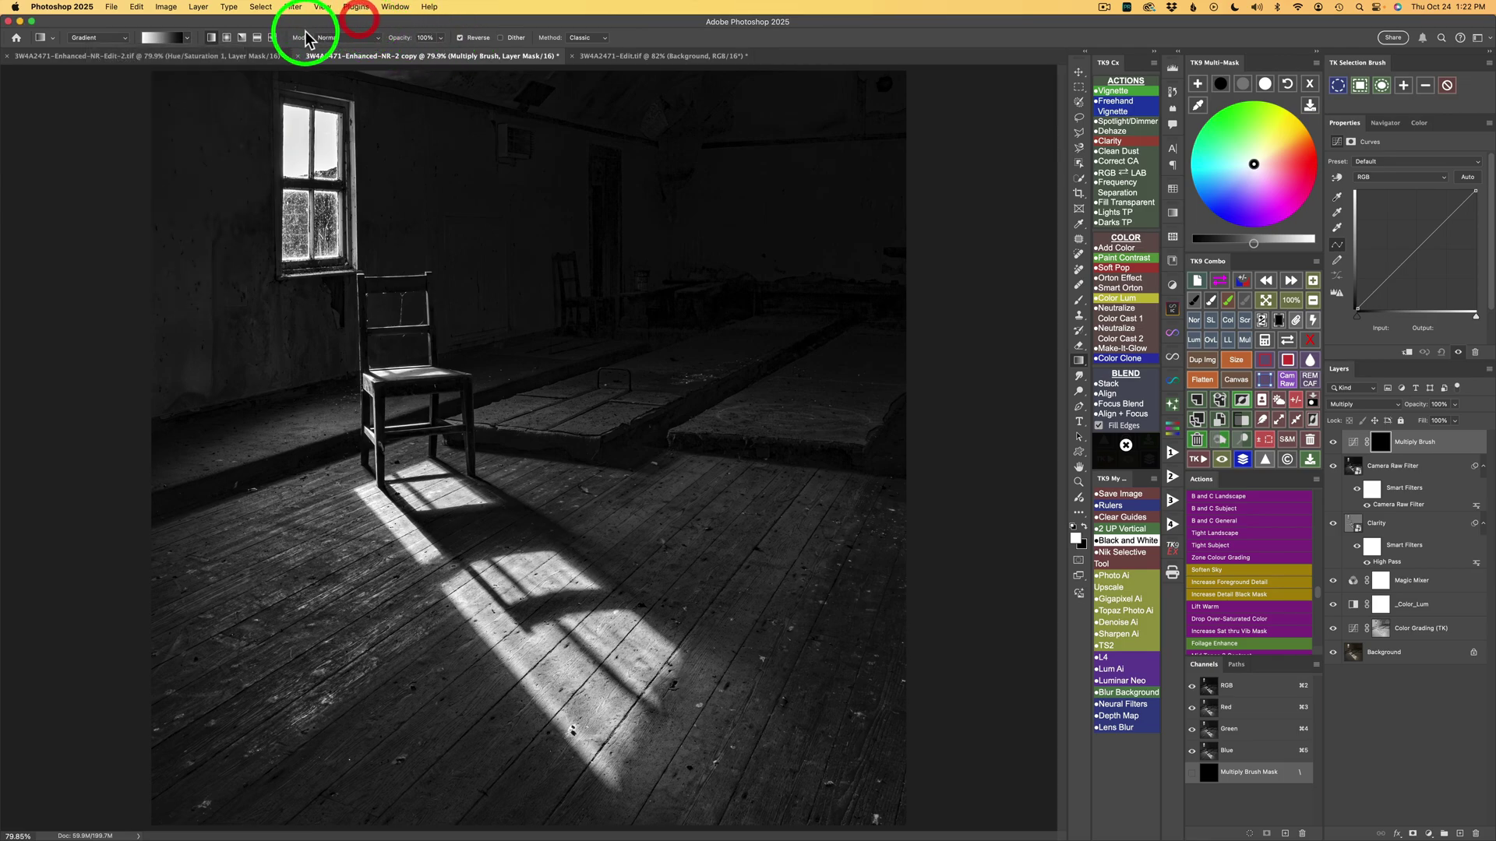
left_click(212, 37)
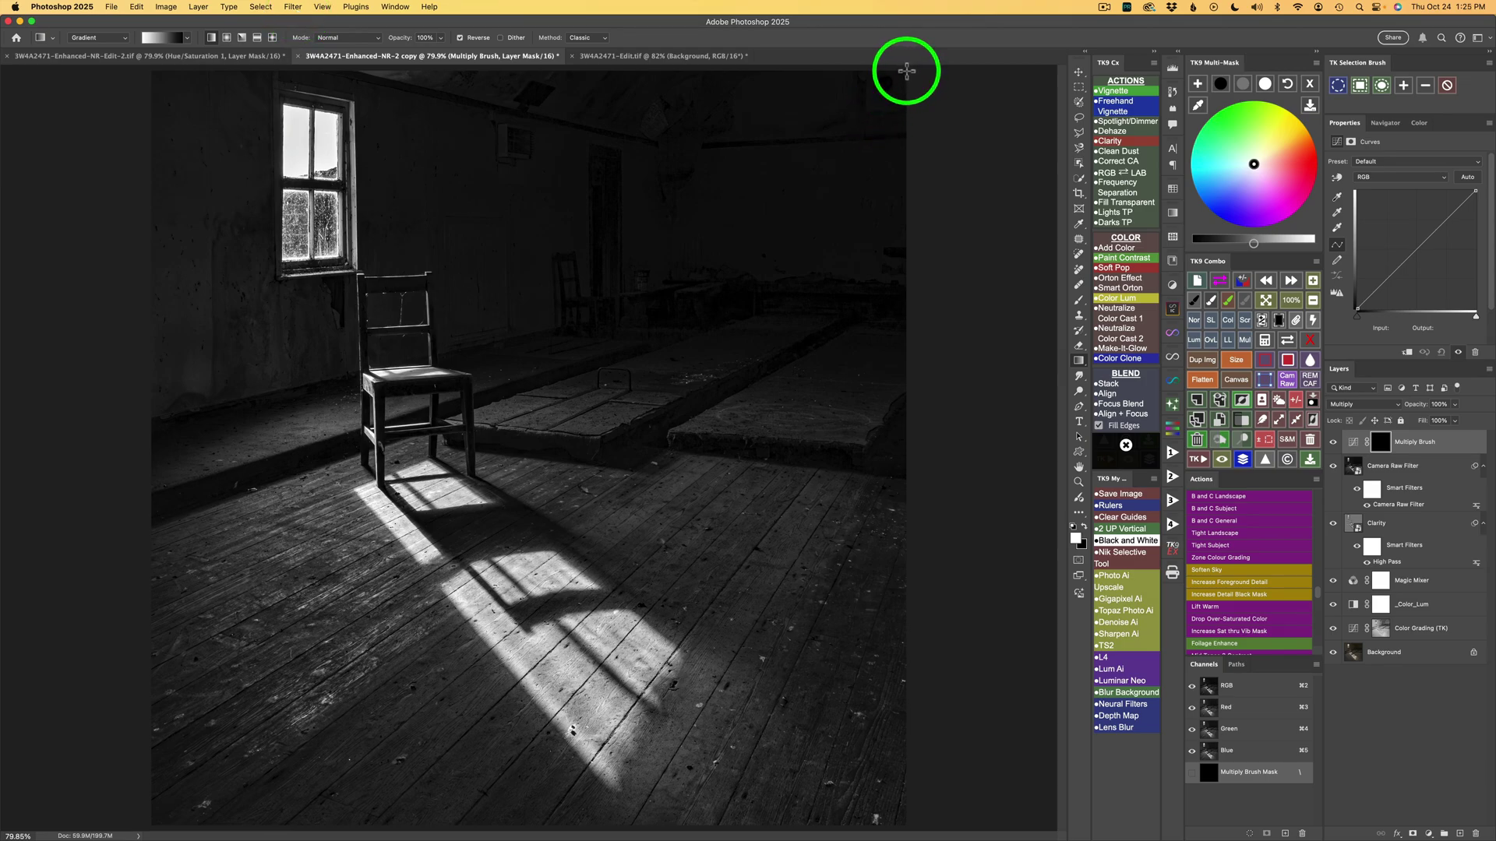
- Draw the mask gradient from the top-right corner to the floor beside the chair, adjusting midpoint and end
left_click_drag(905, 71, 847, 138)
left_click_drag(810, 185, 578, 515)
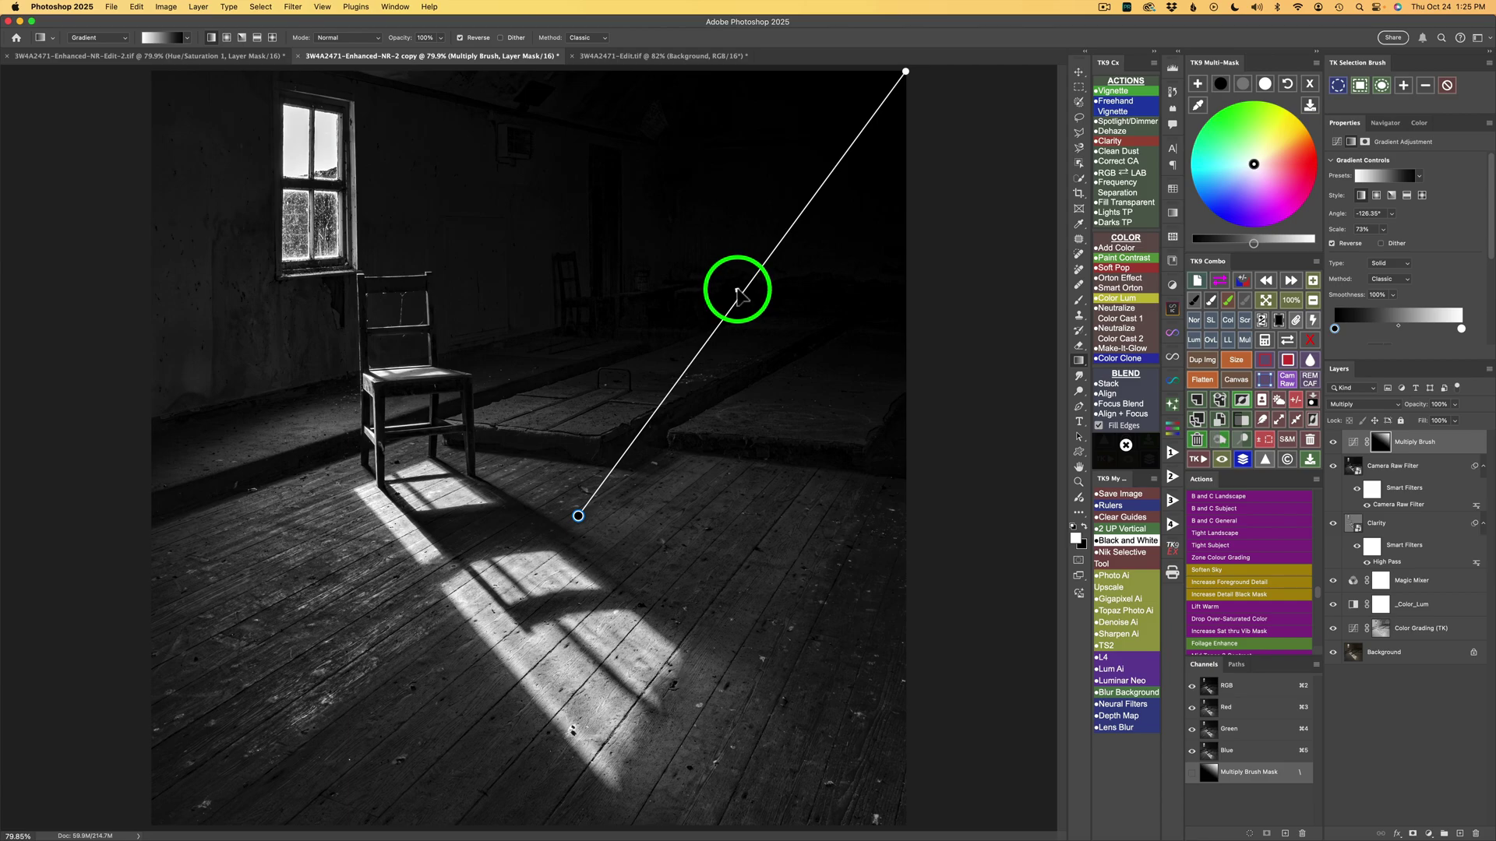
mouse_move(739, 295)
left_mouse_down()
mouse_move(634, 390)
mouse_move(711, 311)
mouse_move(614, 387)
mouse_move(678, 317)
mouse_move(635, 366)
left_mouse_up()
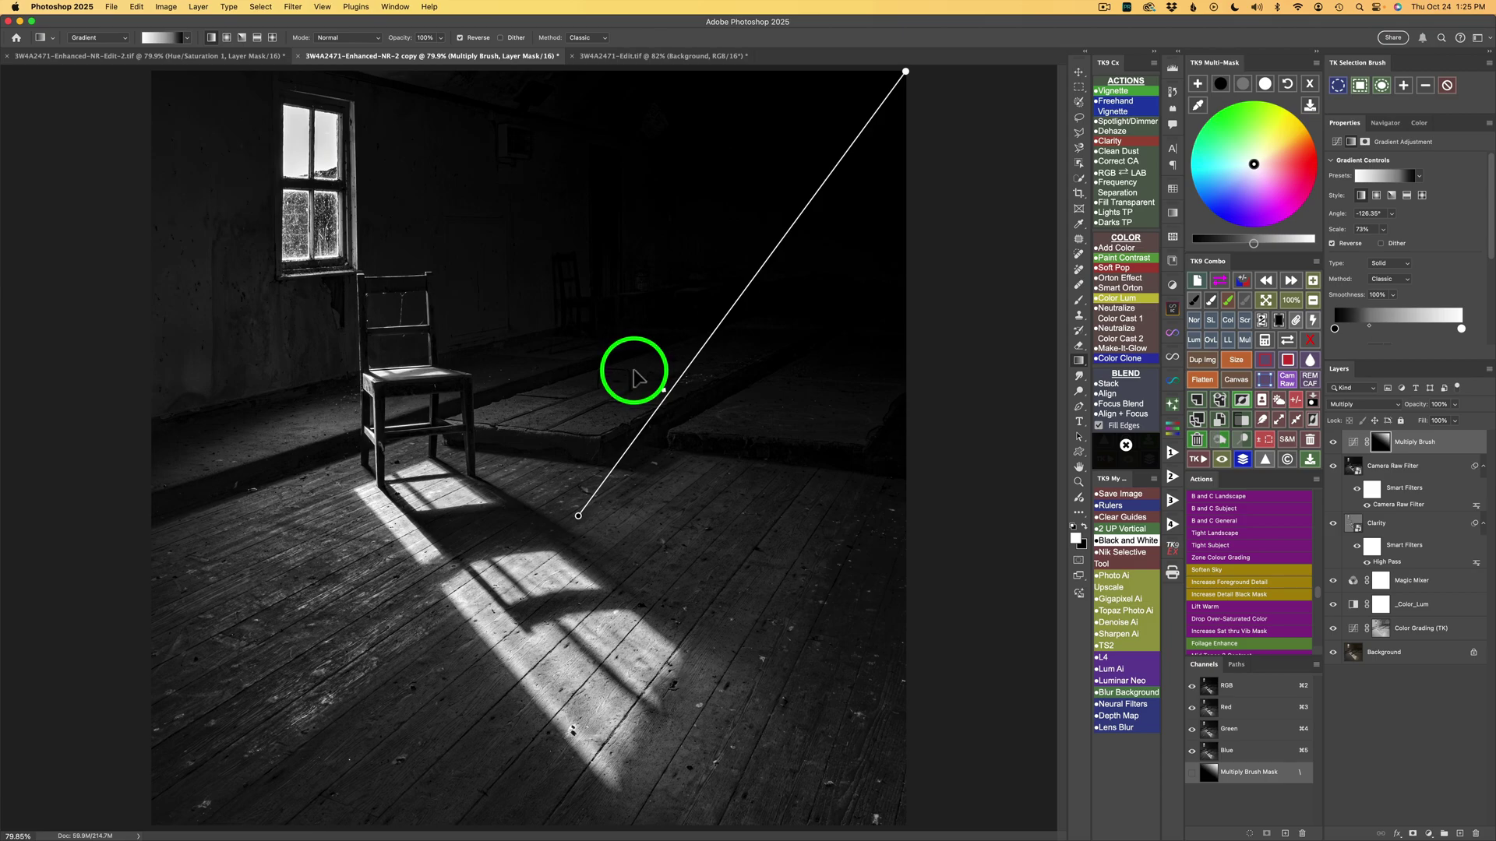
left_click(633, 372)
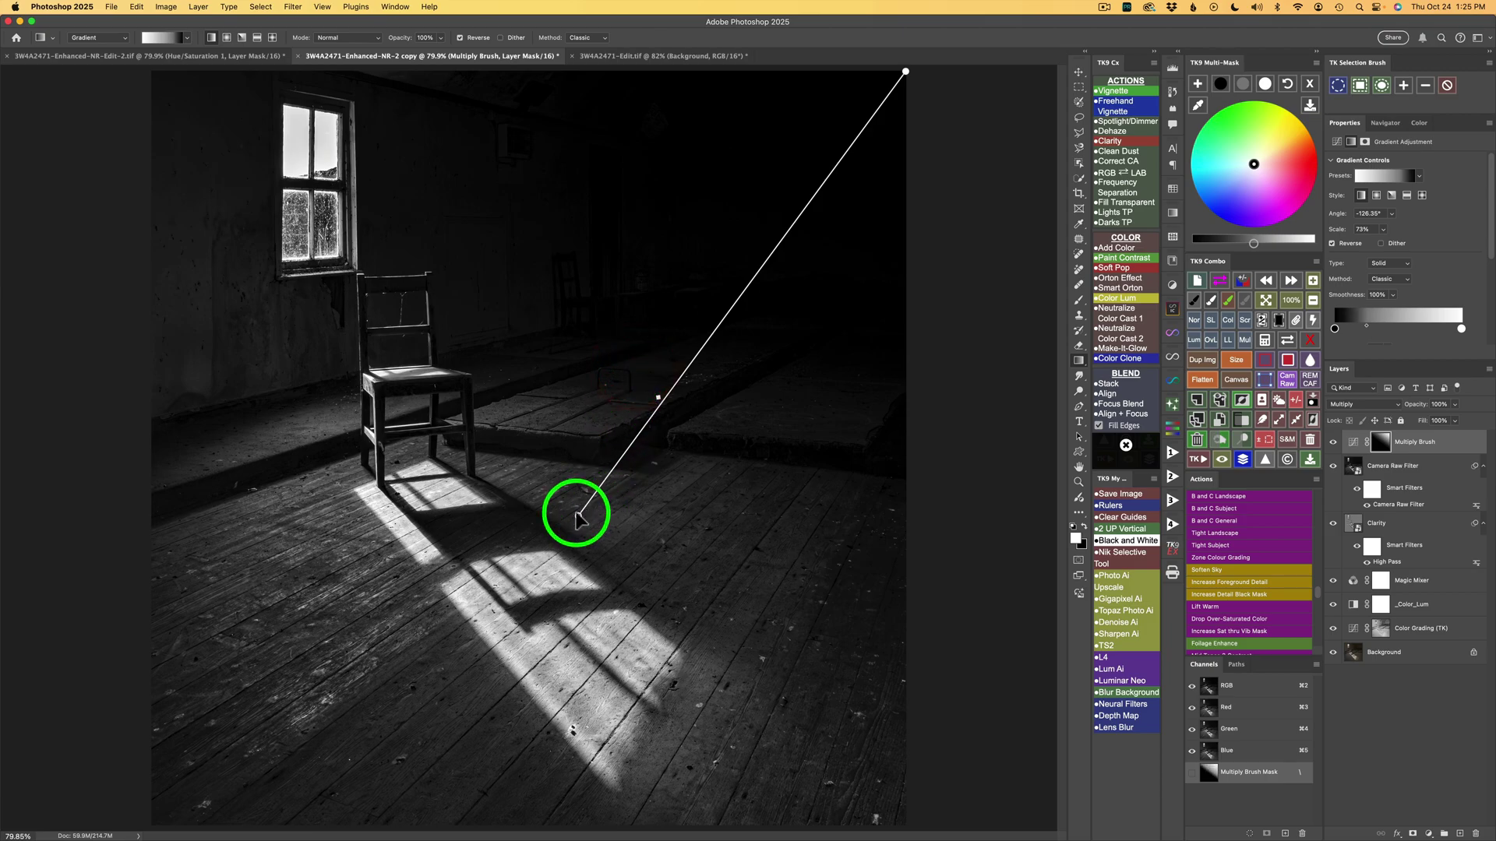
left_click_drag(581, 518, 588, 521)
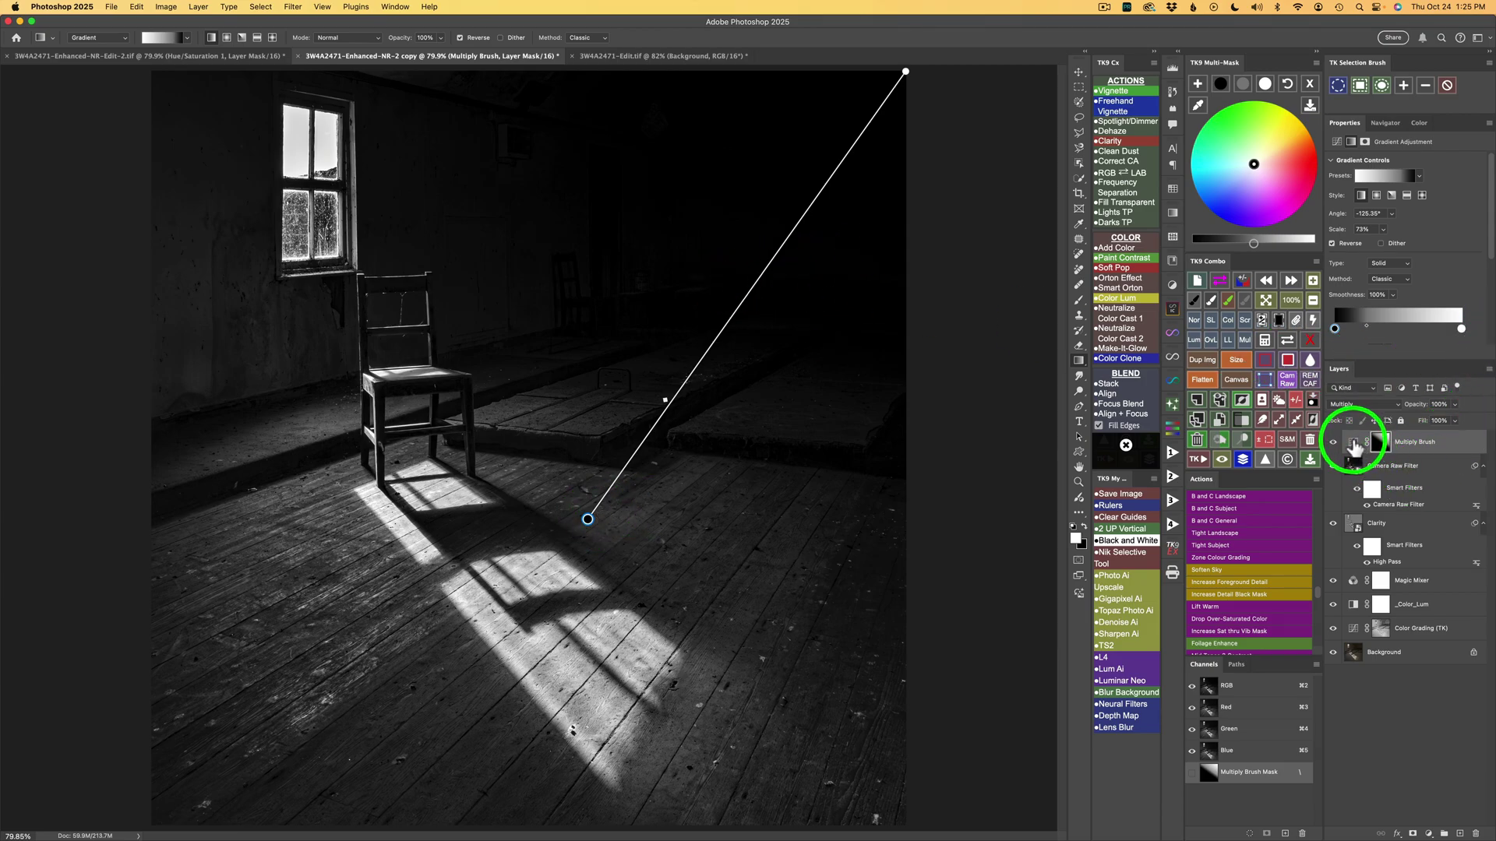
left_click(1354, 444)
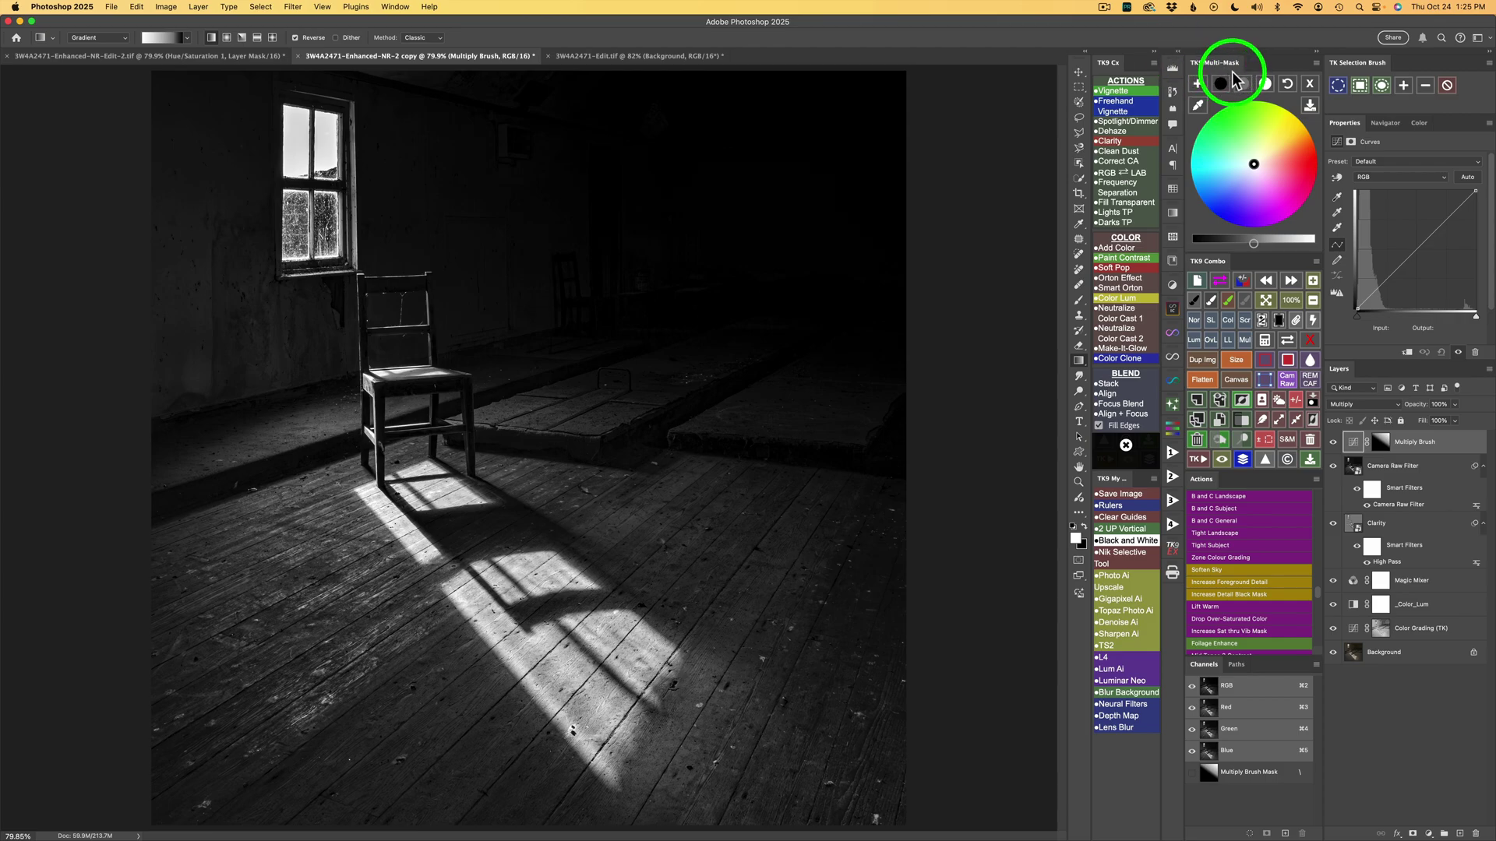
- Limit the Multiply Brush layer with a gray Blend If zone (third zone button) so the upper attic brightens
left_click(1309, 81)
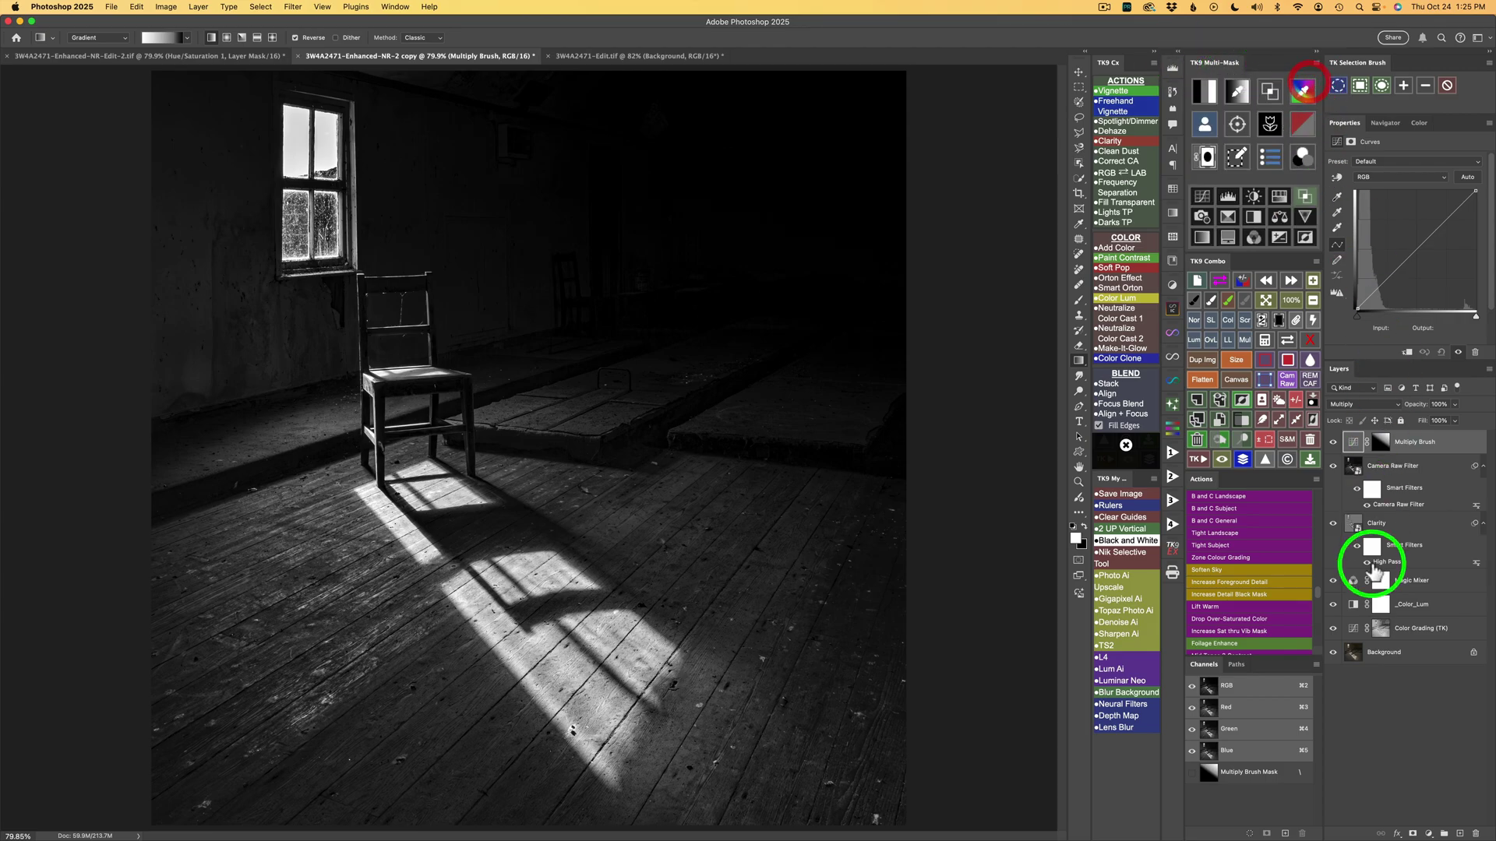
left_click(1307, 200)
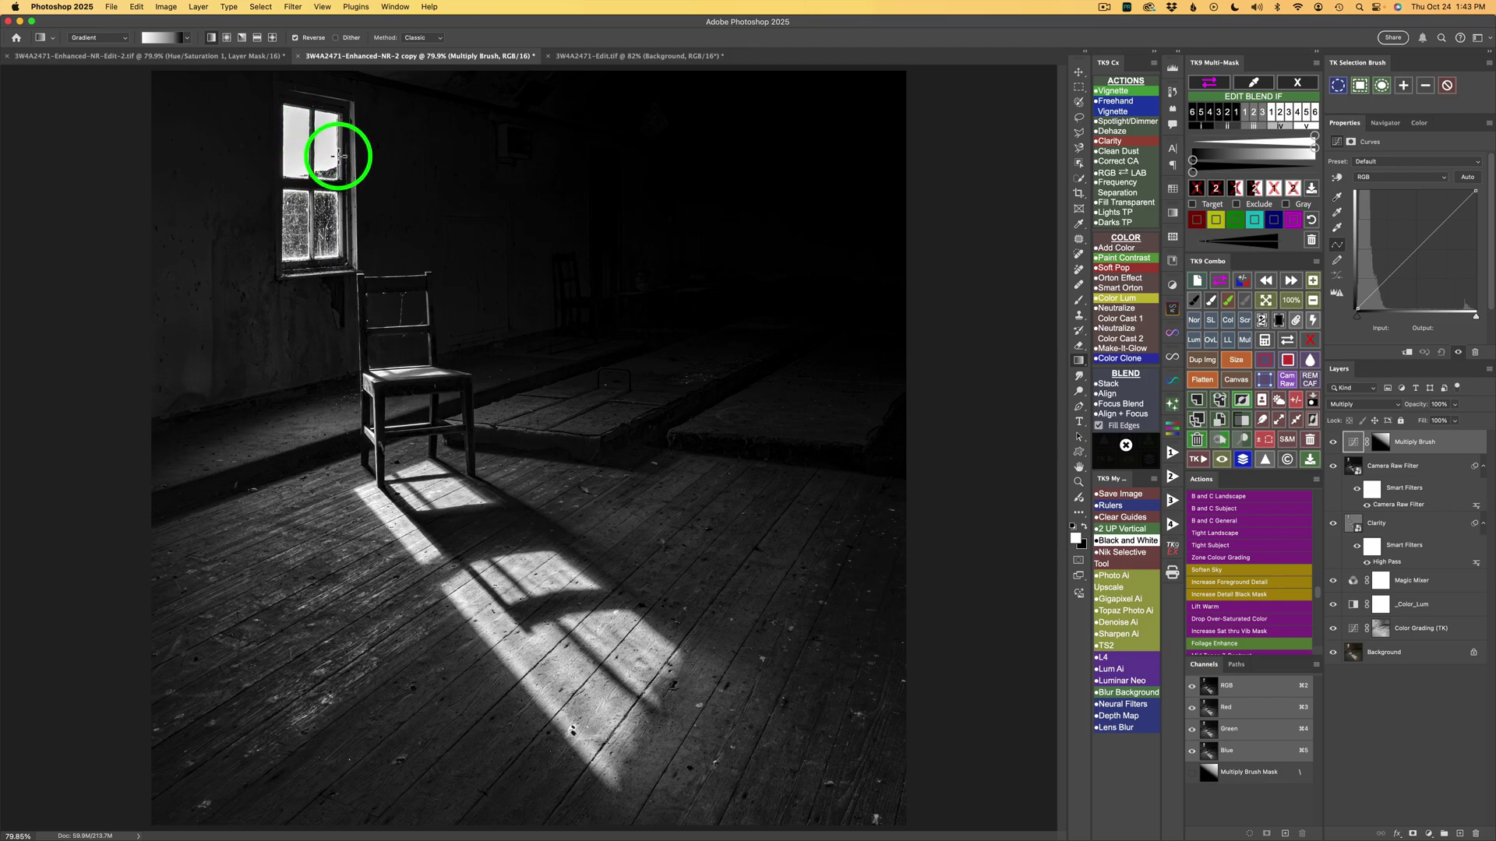
left_click(1237, 190)
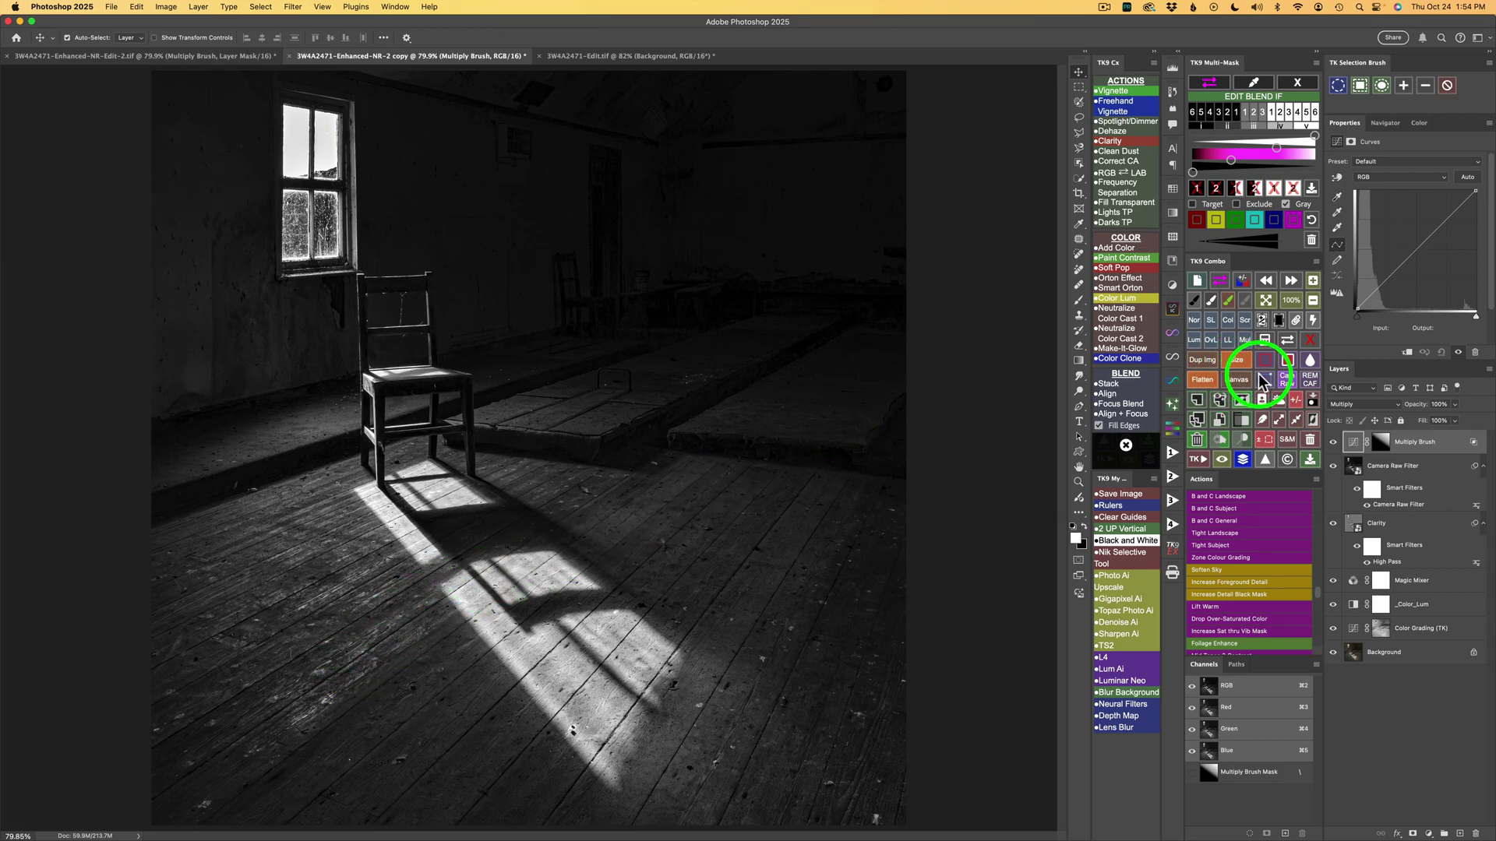
- Add a Multiply Brush layer with a gradient mask from the bottom-left corner to the lit floor, at 80% opacity
left_click(1245, 339)
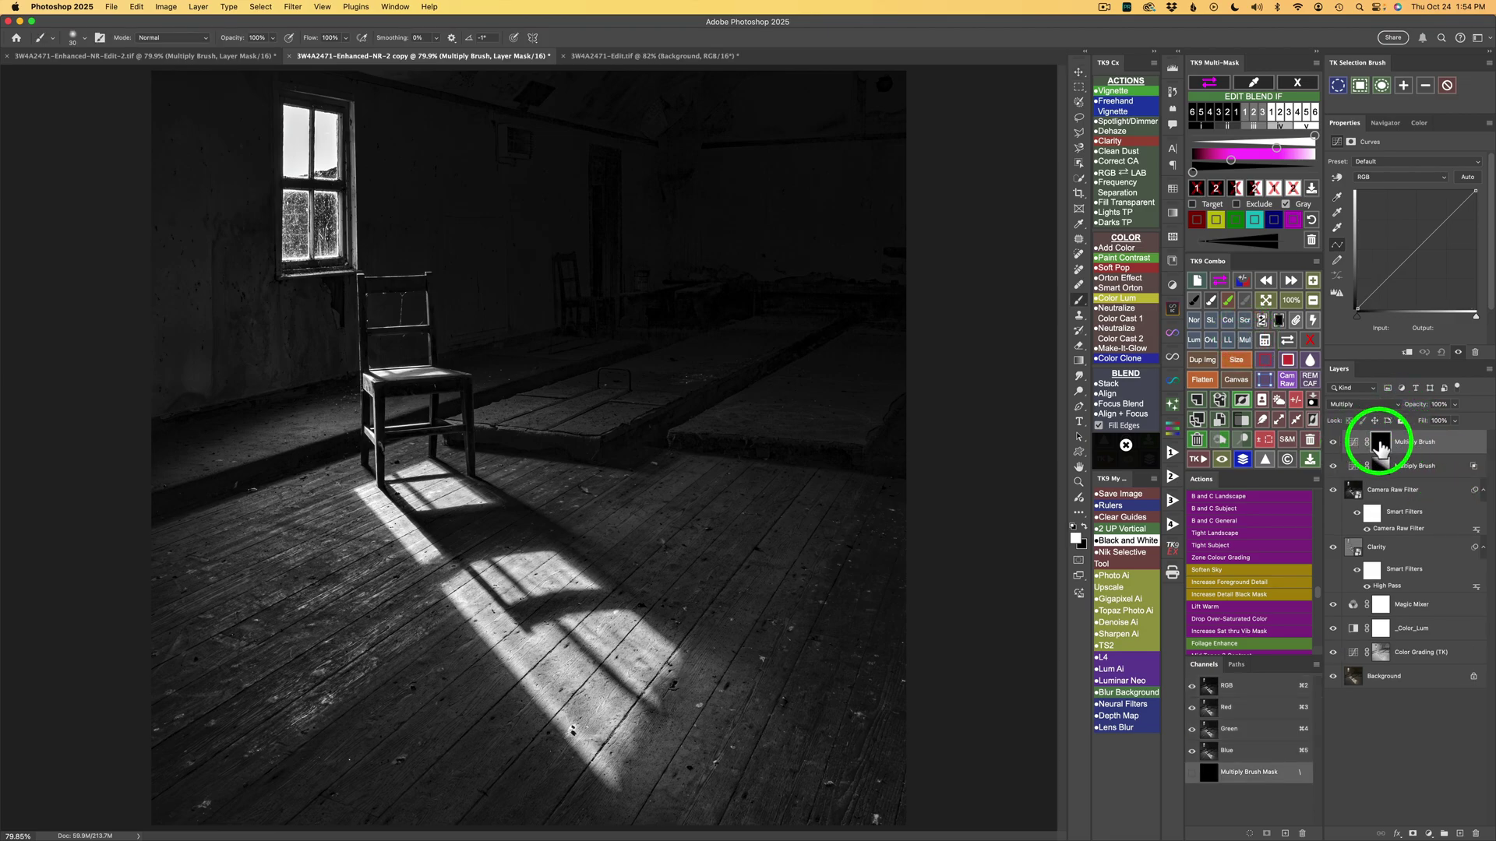
left_click(1079, 363)
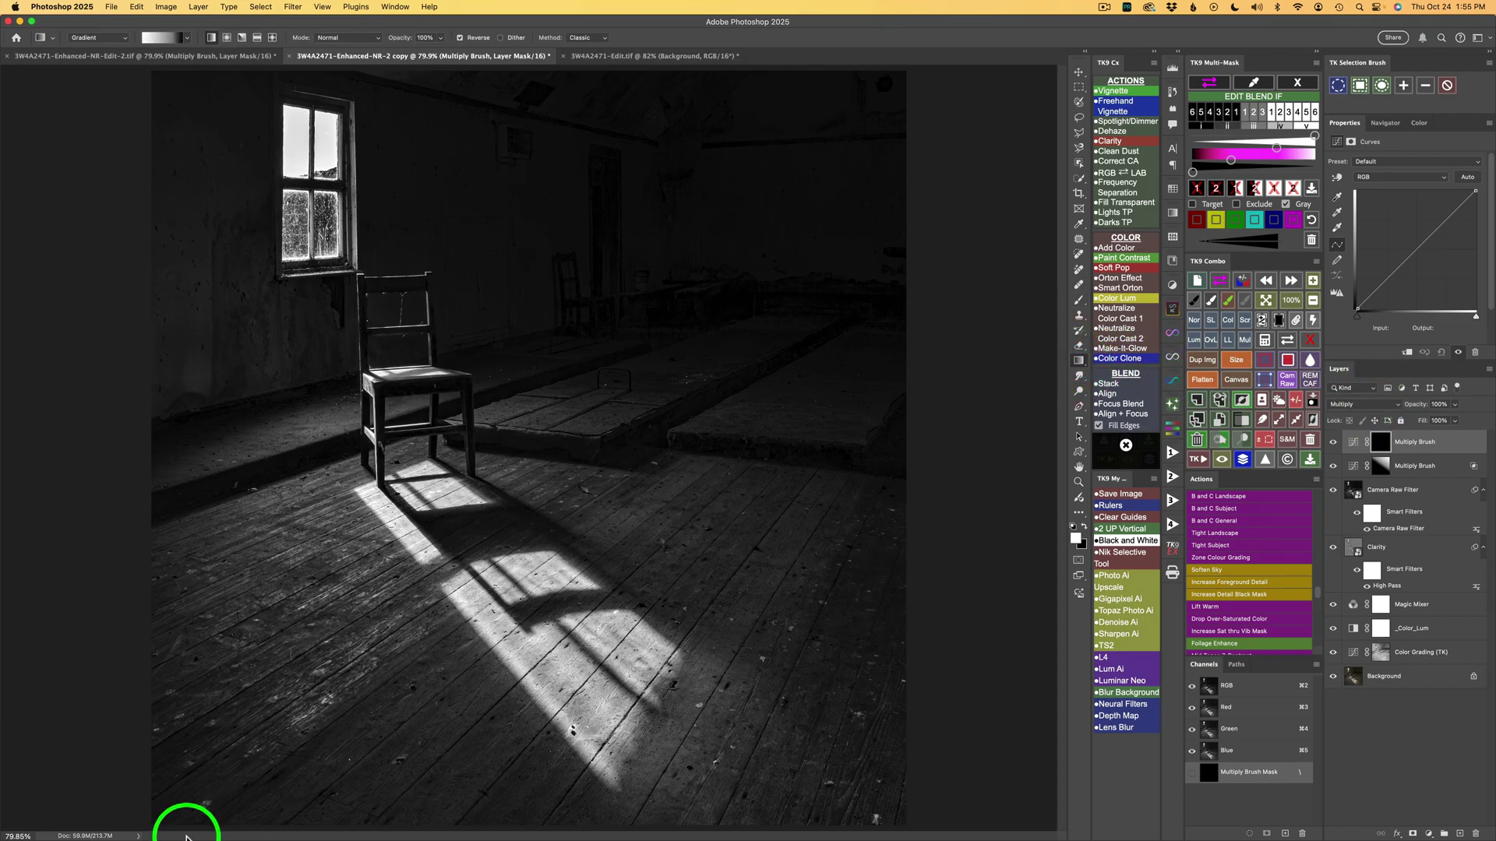
left_click_drag(152, 822, 530, 591)
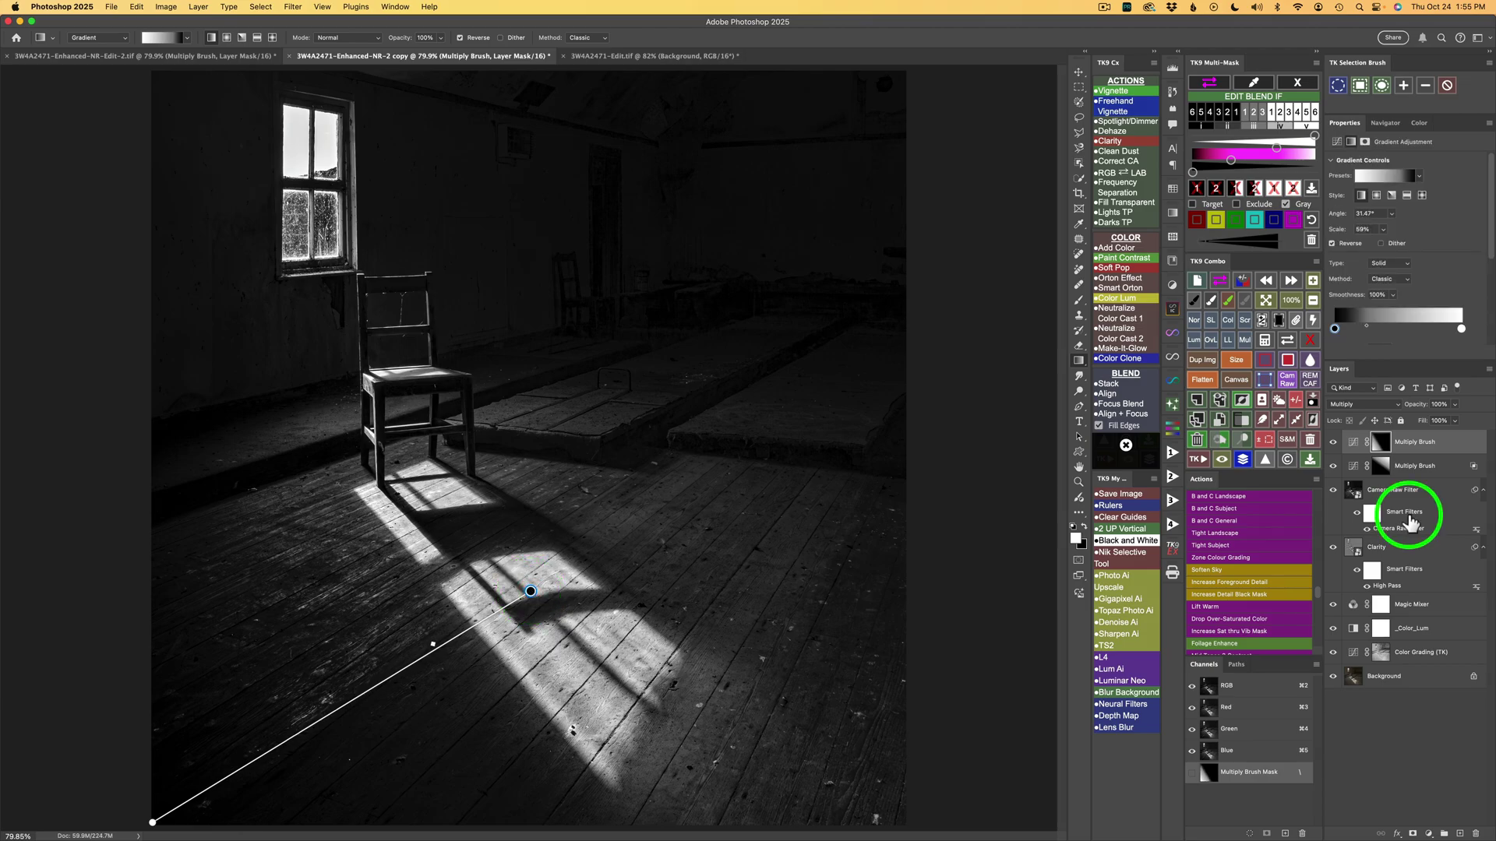
left_click(1355, 446)
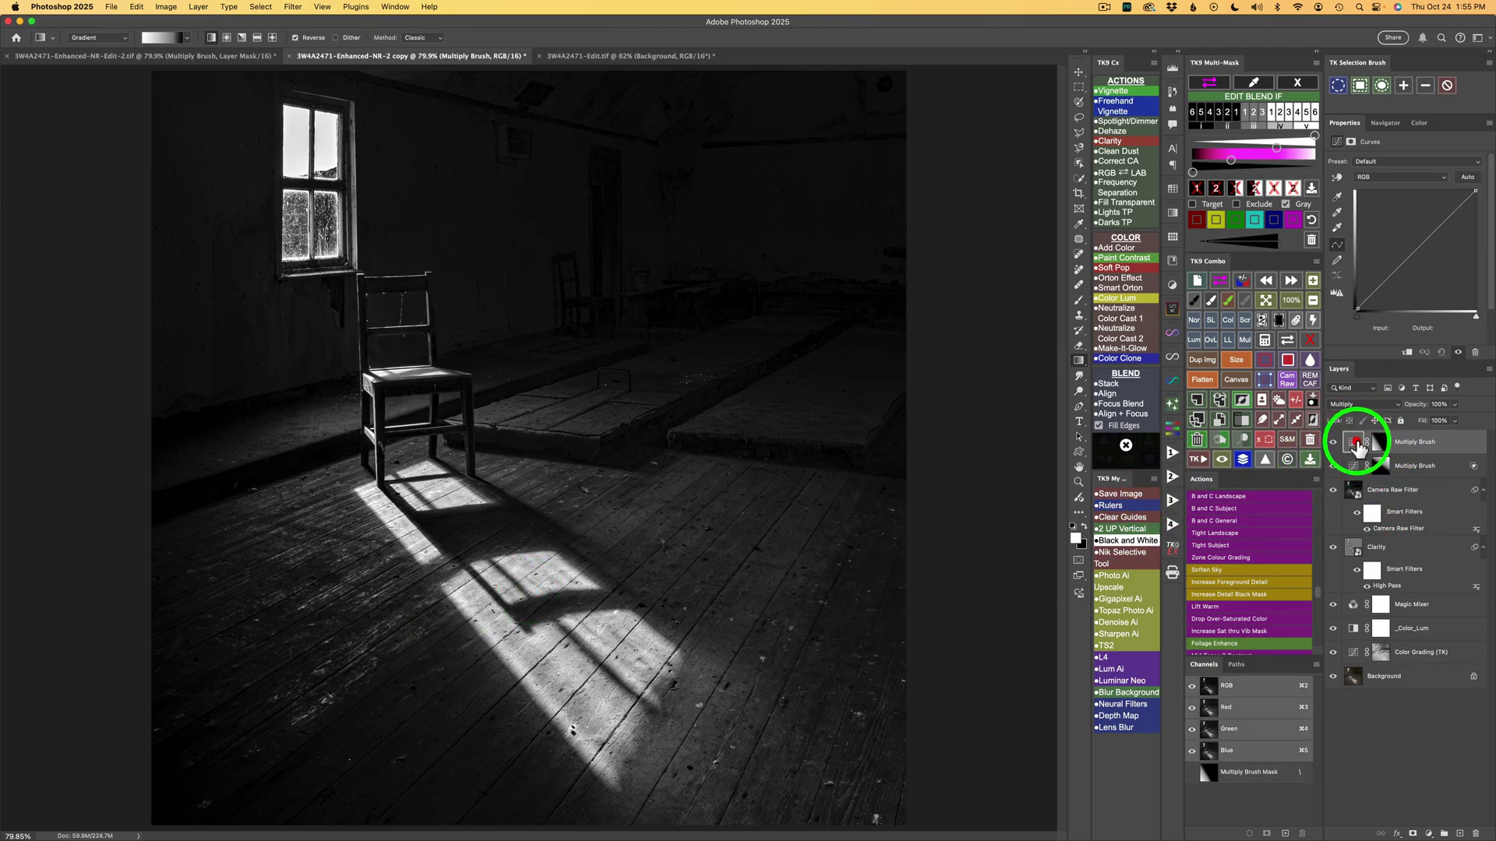
left_click_drag(1454, 405, 1449, 425)
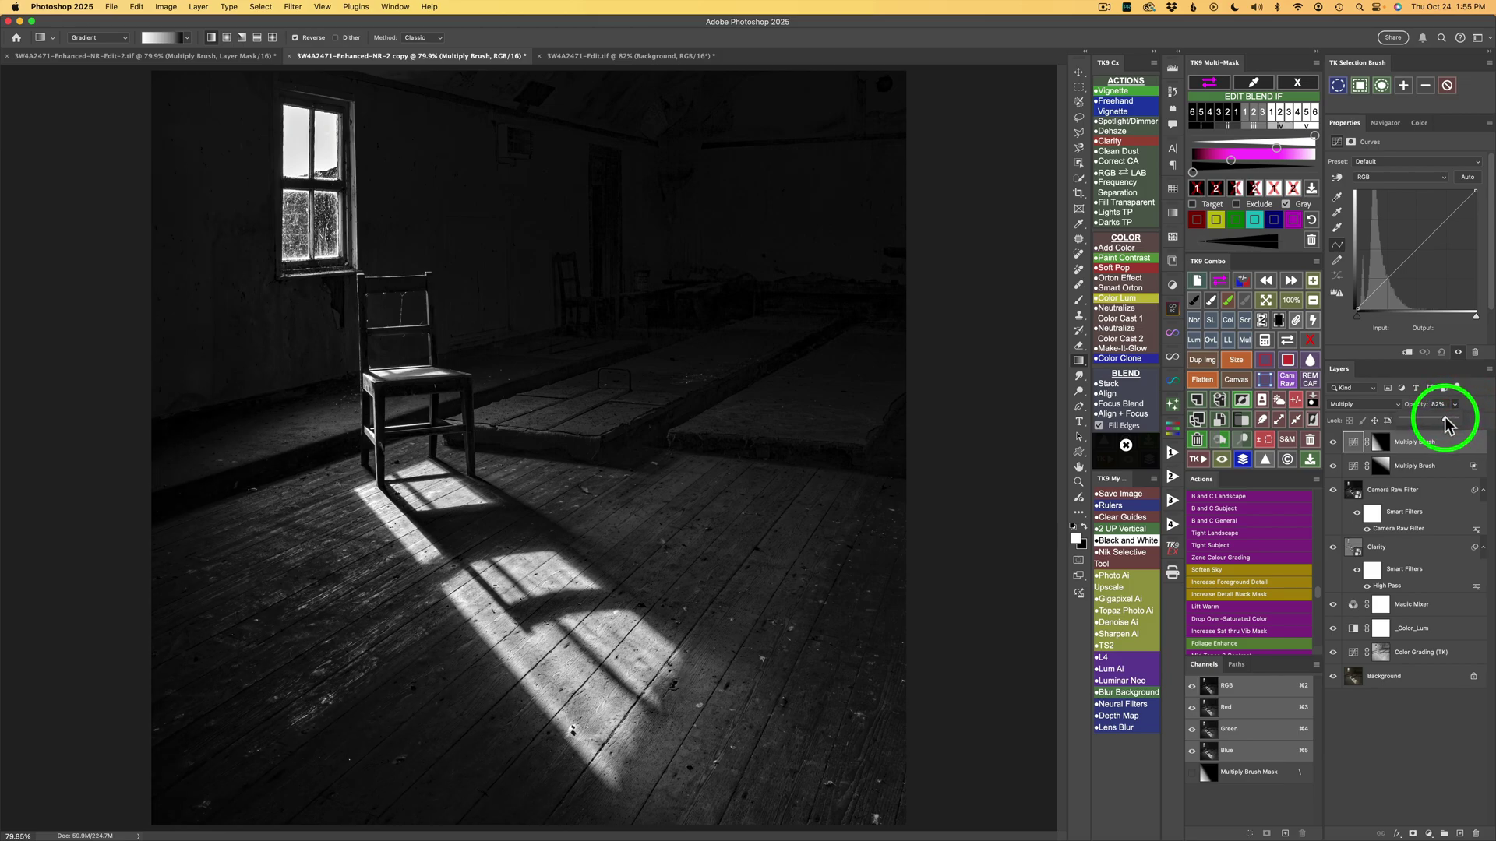
- Toggle the new darkening layer's visibility to compare before and after, leaving it visible
left_click(1333, 446)
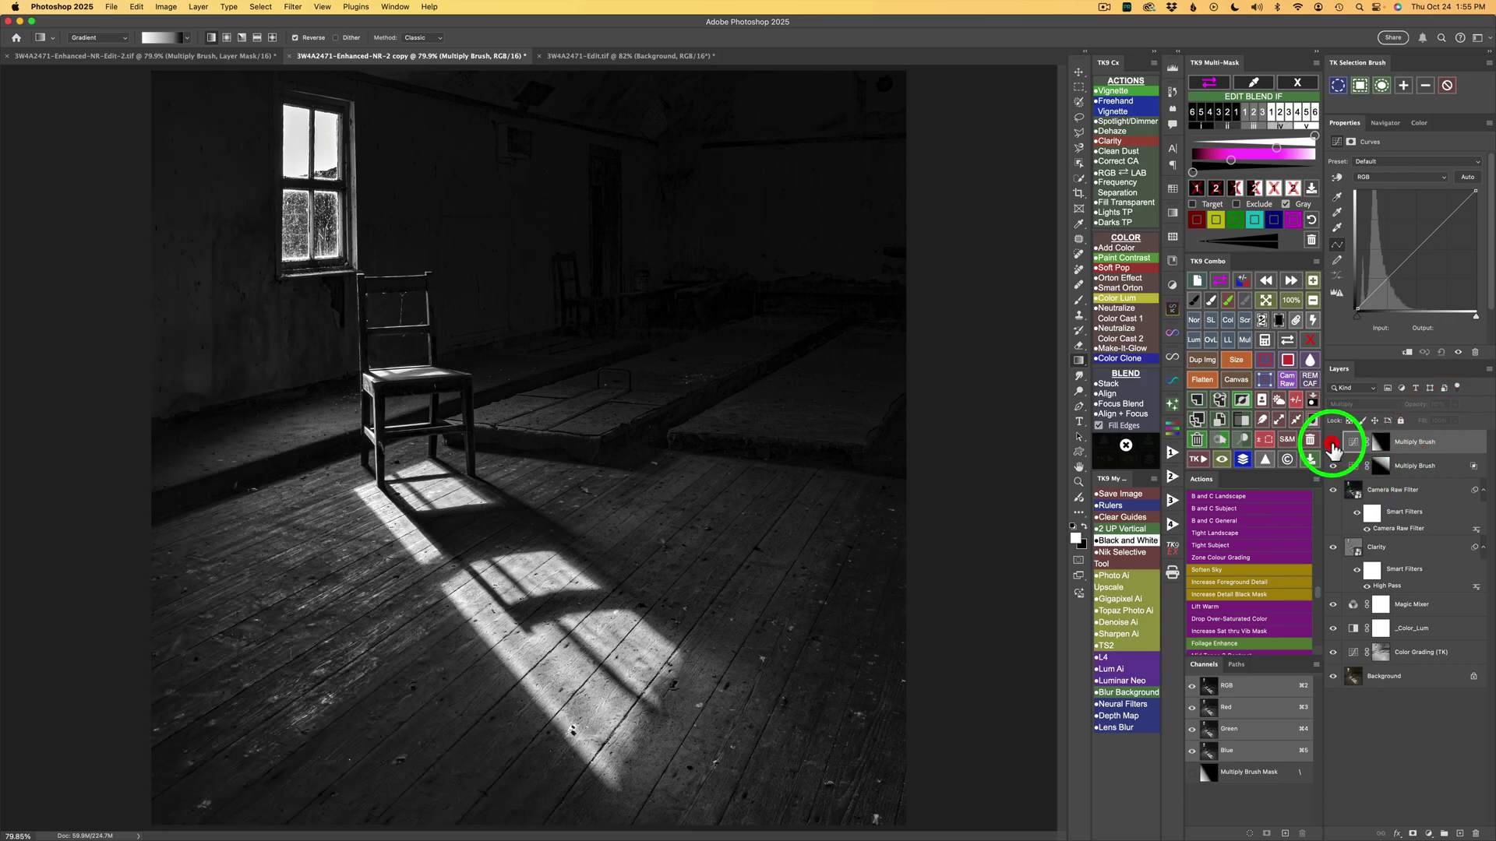
left_click(1332, 444)
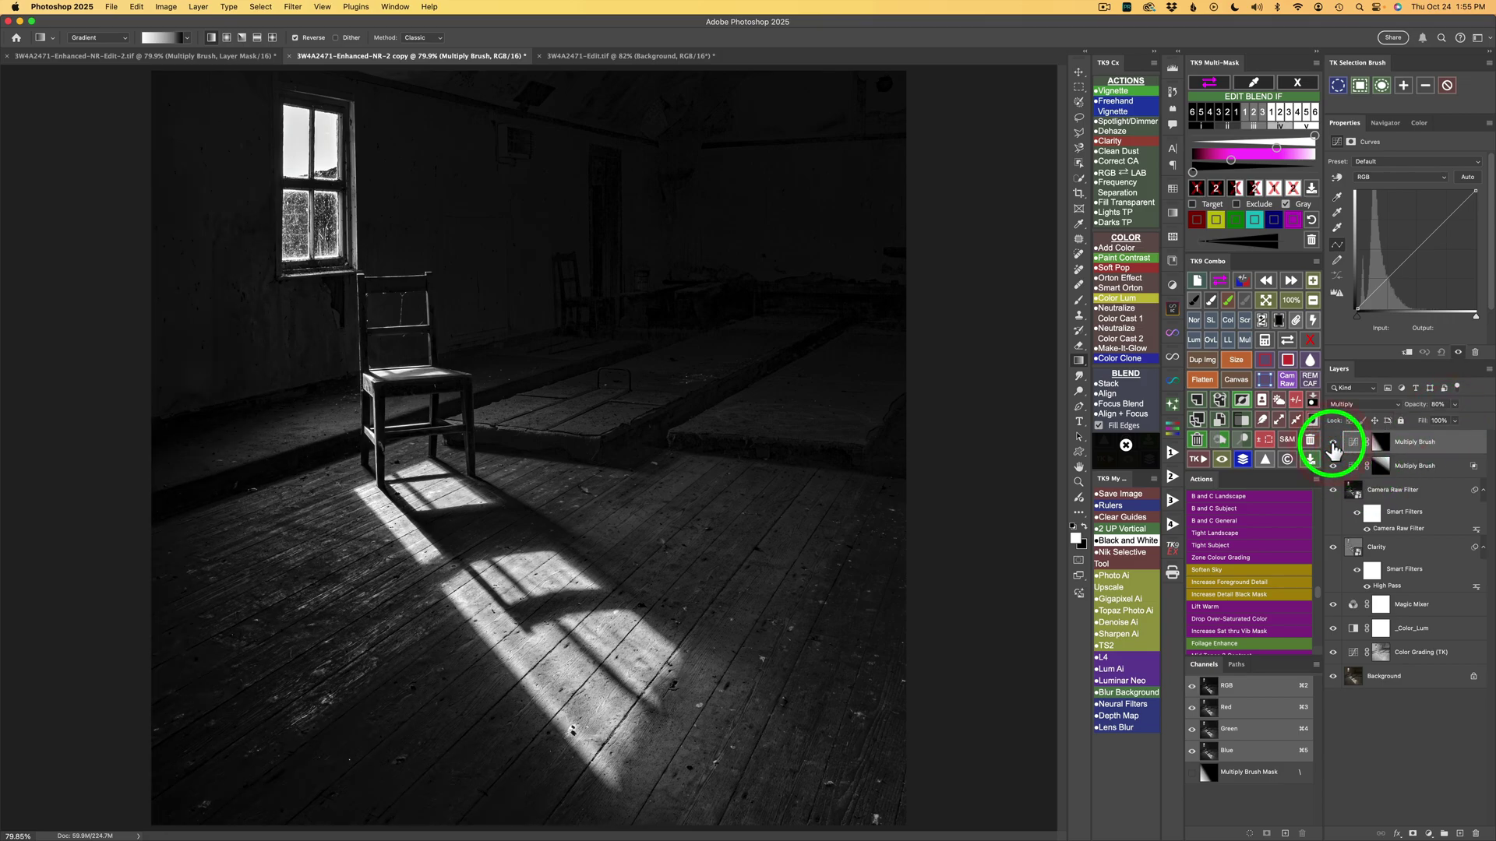
left_click(1332, 445)
left_click(1332, 446)
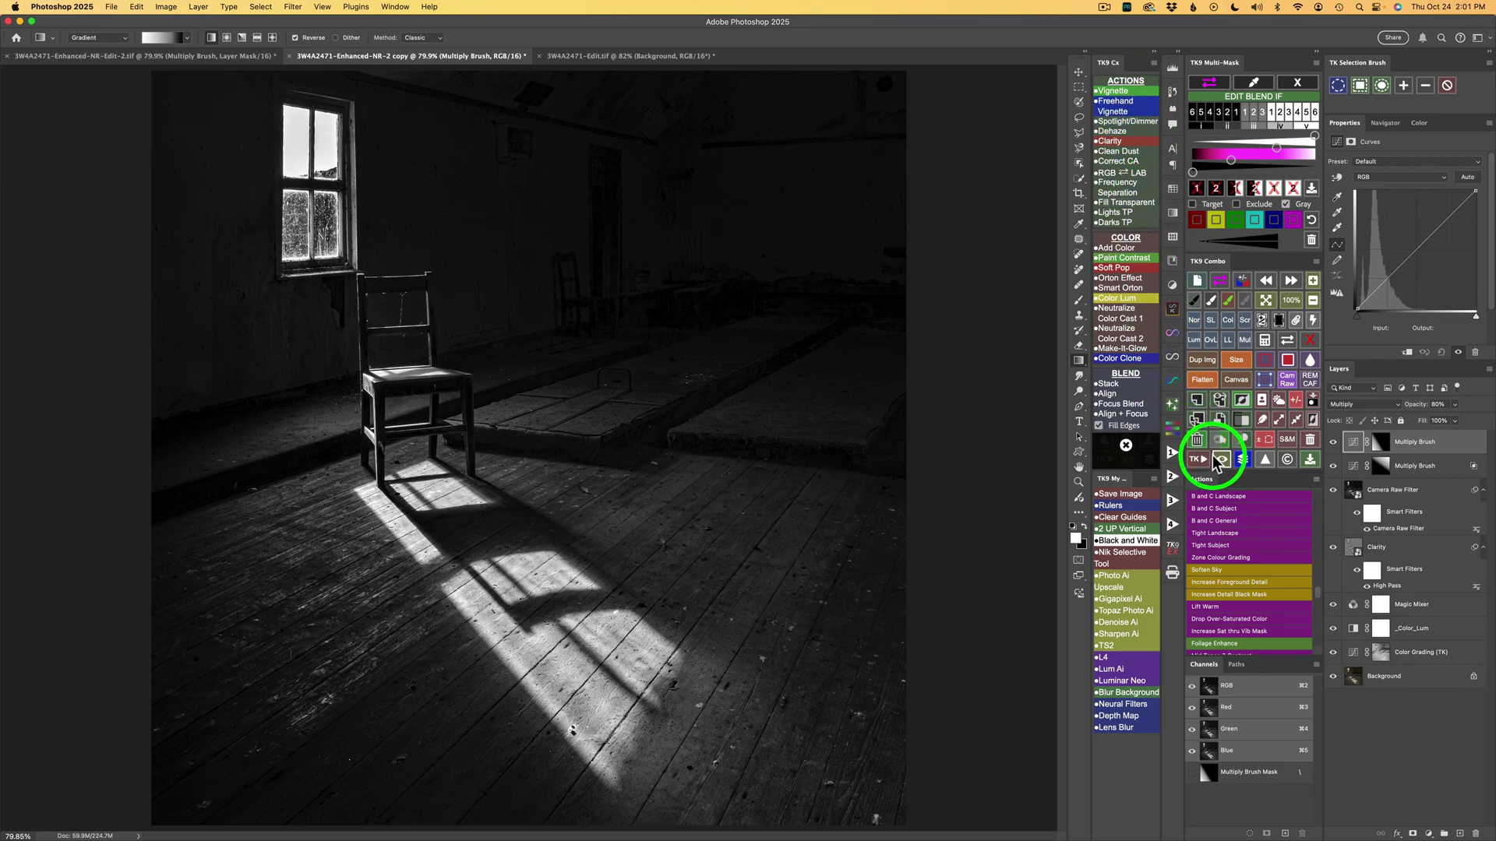
- Run the Vignette action with Gaussian Blur radius 299, then hide the Vignette layer to compare
left_click(1117, 95)
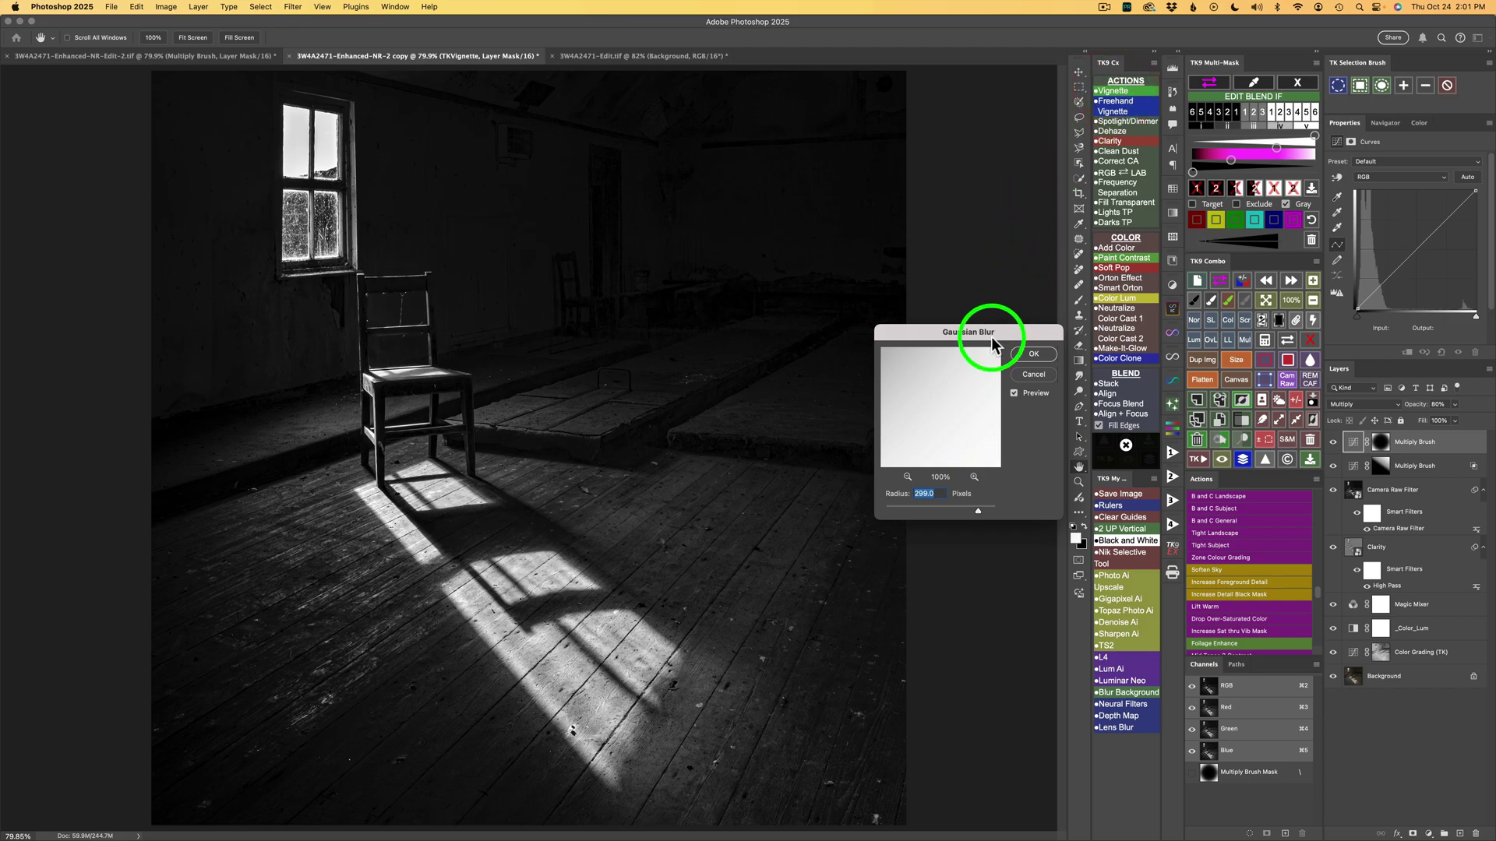
left_click(1034, 354)
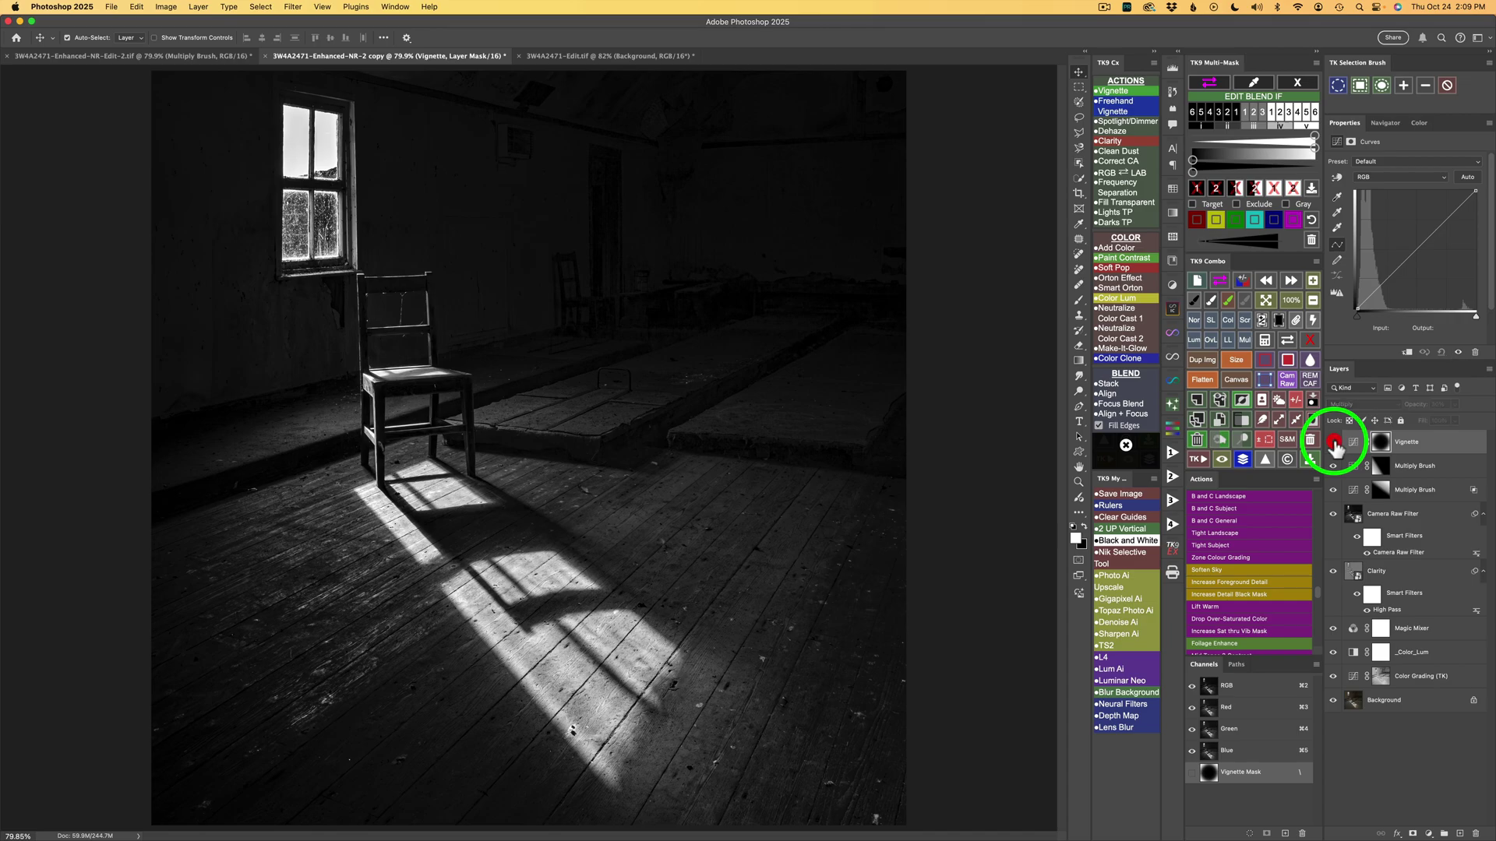
left_click(1333, 443)
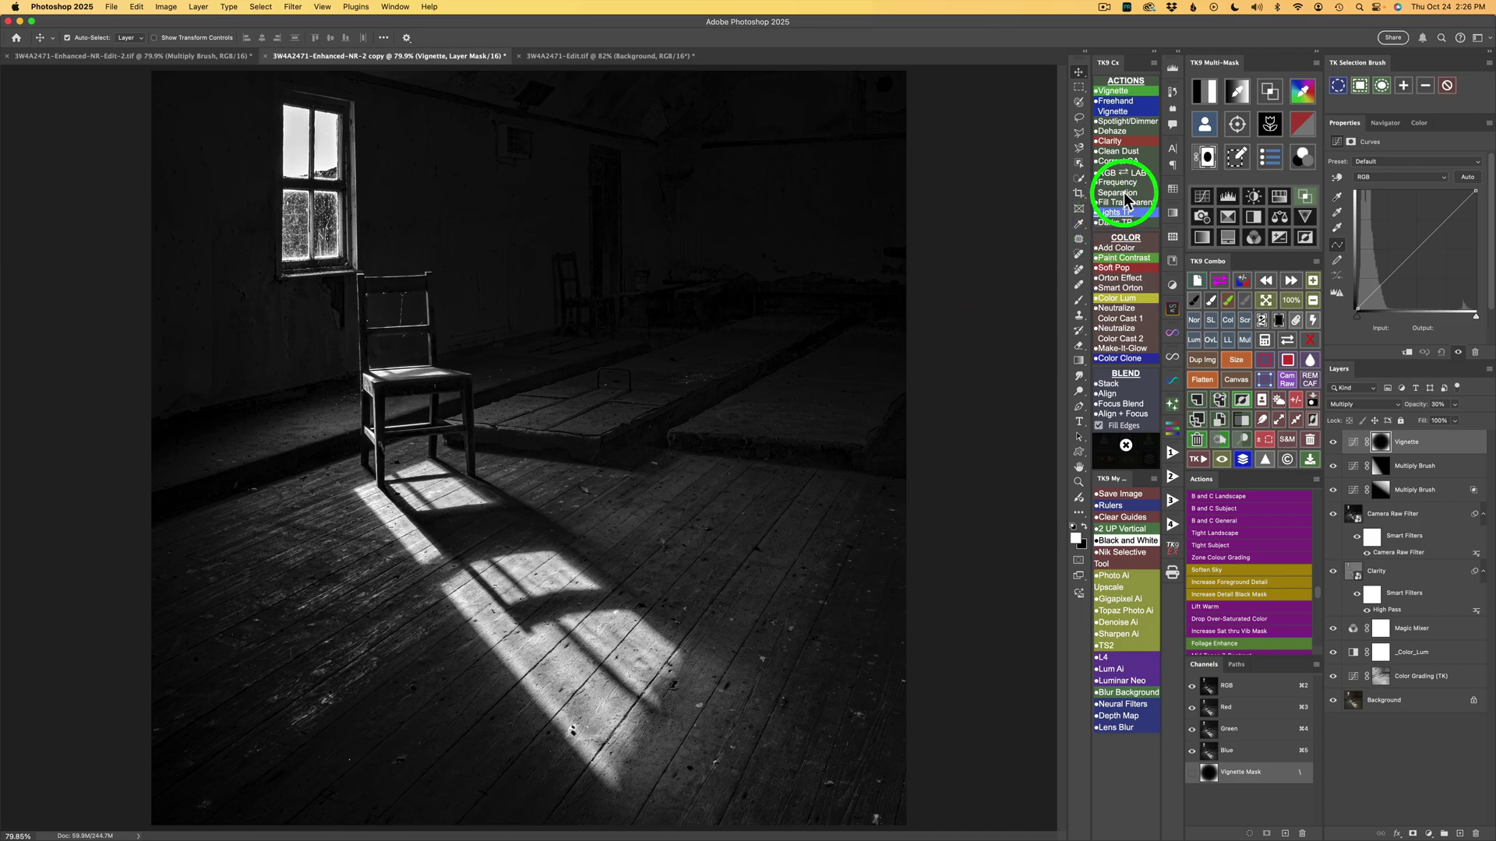
- Create the zone mask groups and preview the zone 1 and zone 2 masks, ending on zone 1
left_click(1207, 92)
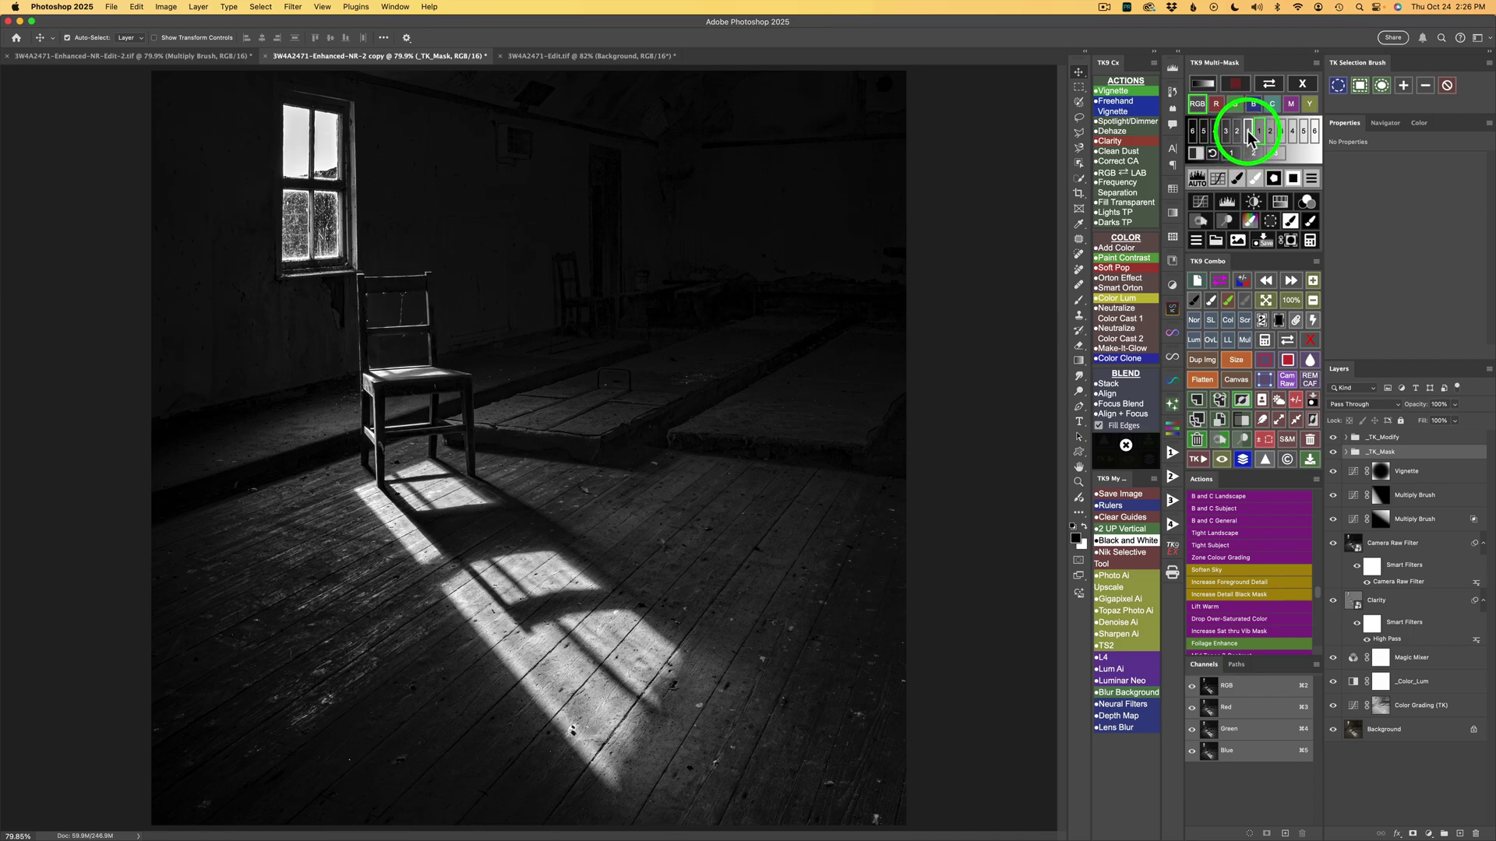
left_click(1247, 131)
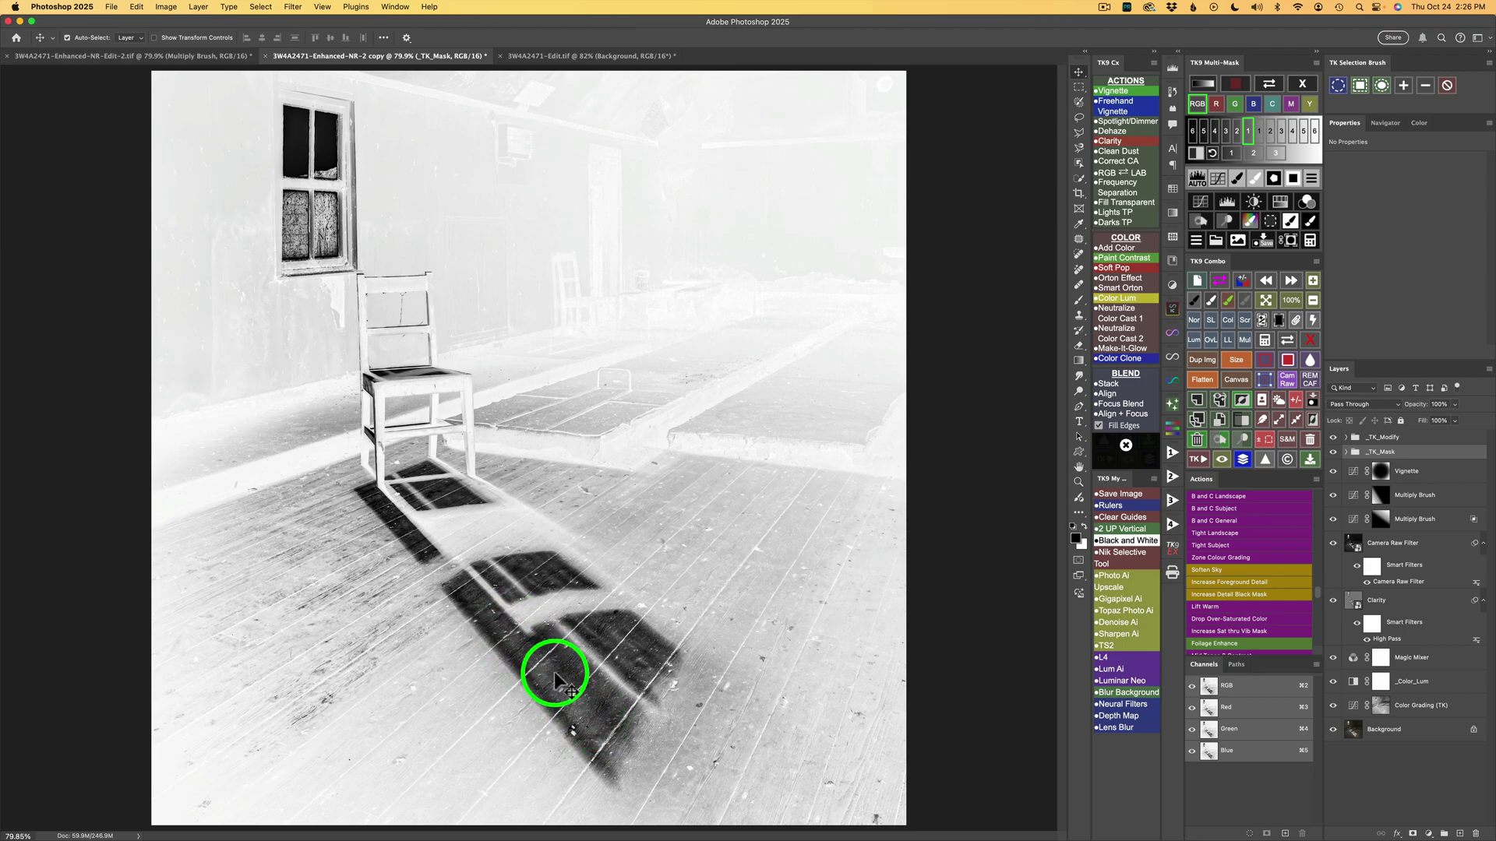
left_click(1238, 131)
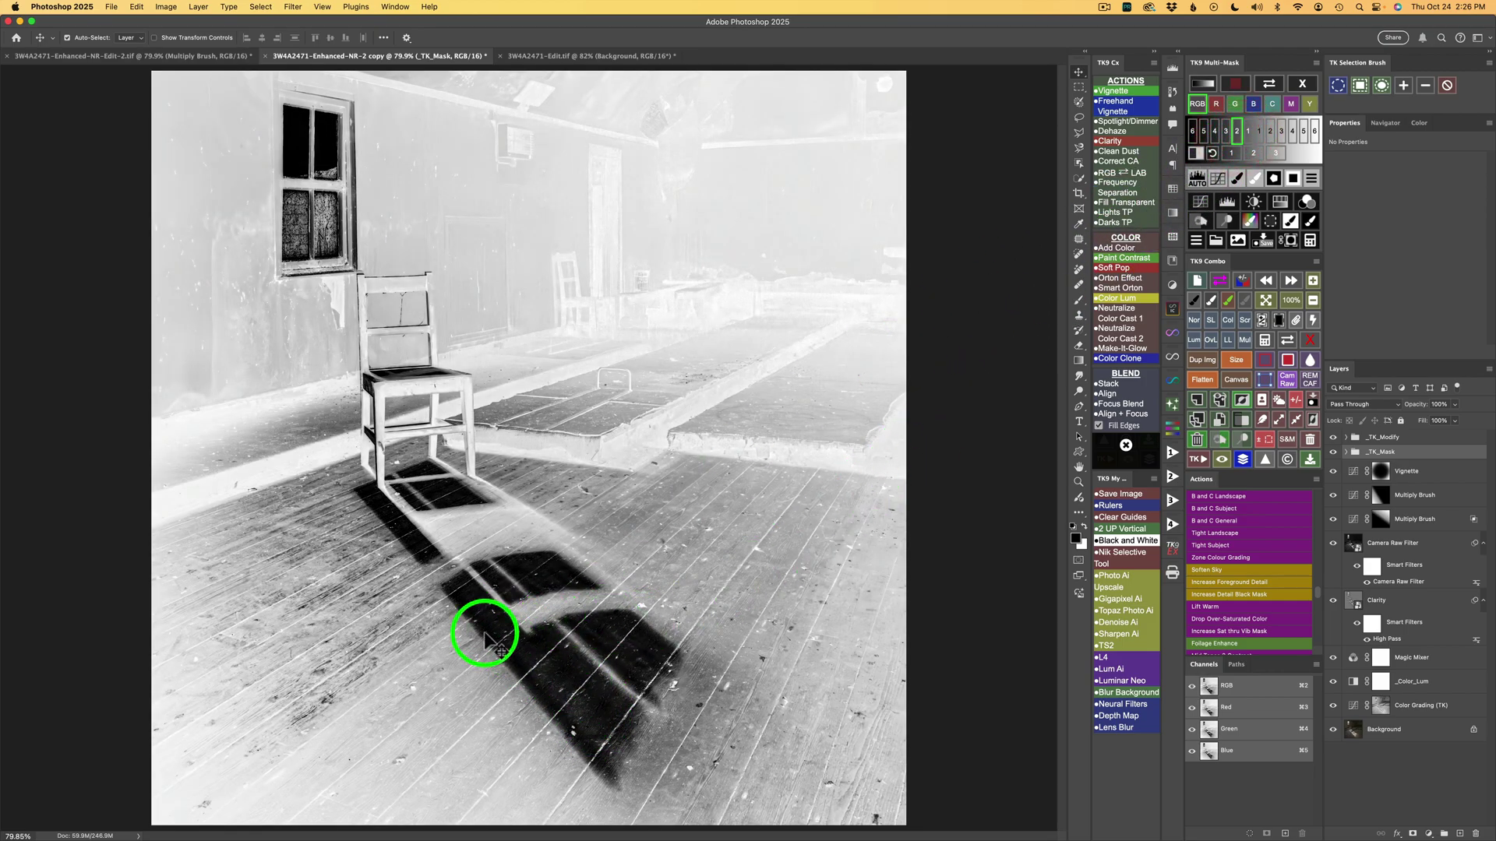
left_click(1249, 134)
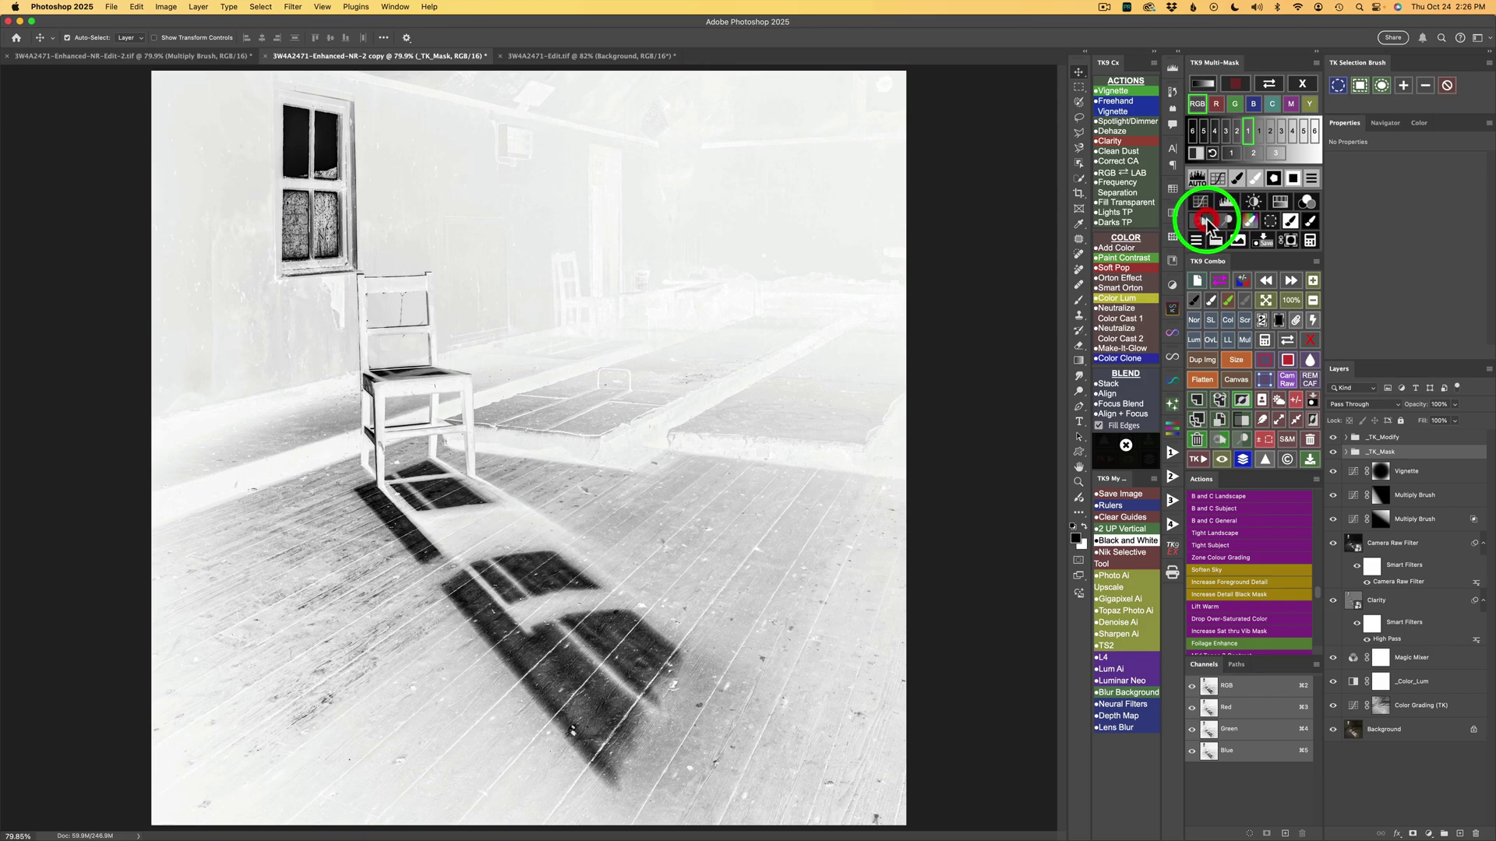
- Create a masked Burn (black paint) layer and set the brush to 20% opacity and about 102 pixels
left_click(1206, 221)
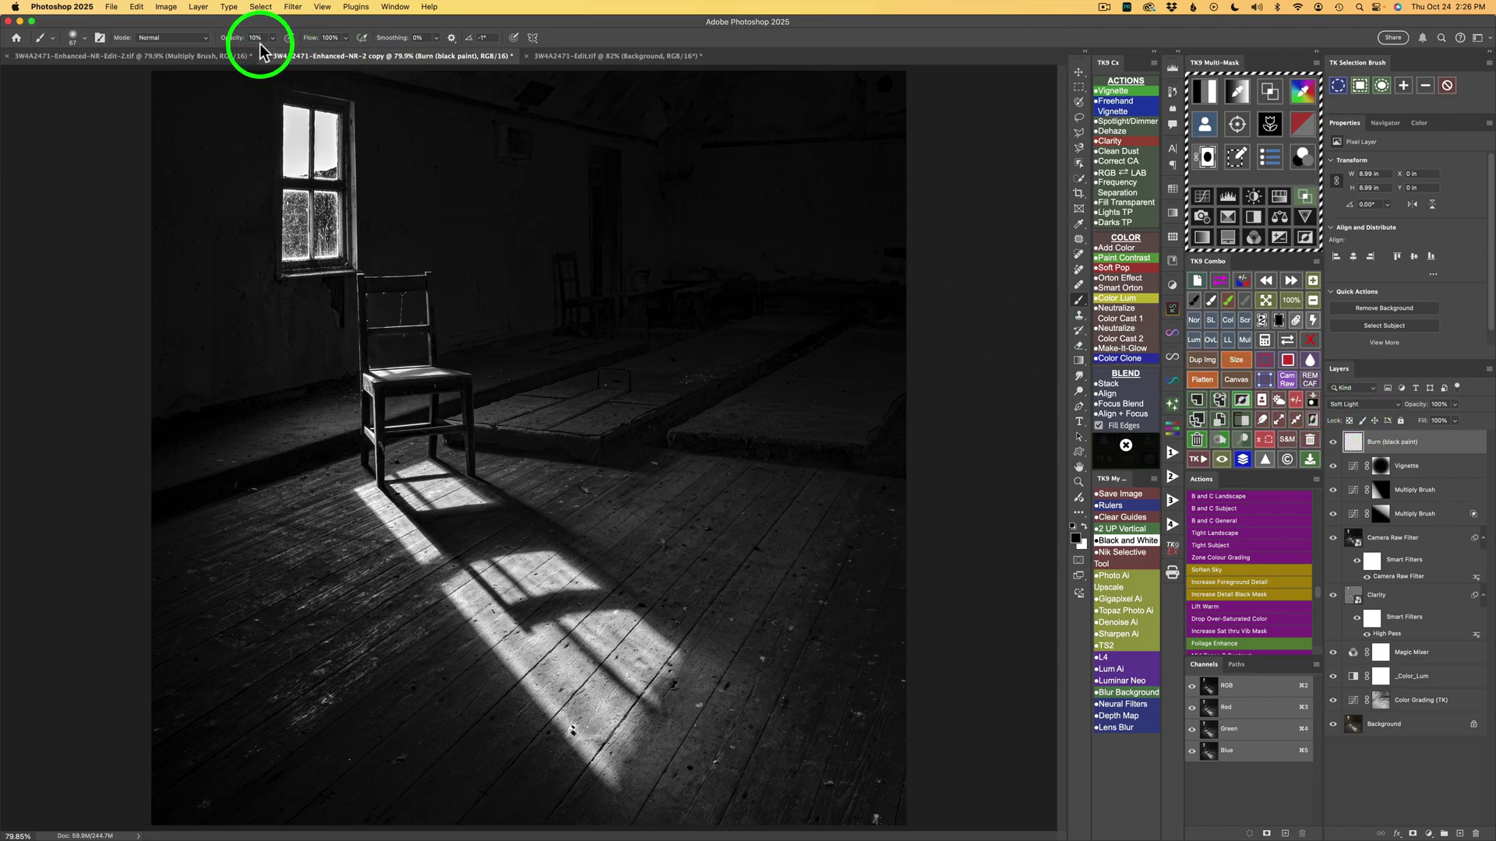
key("2")
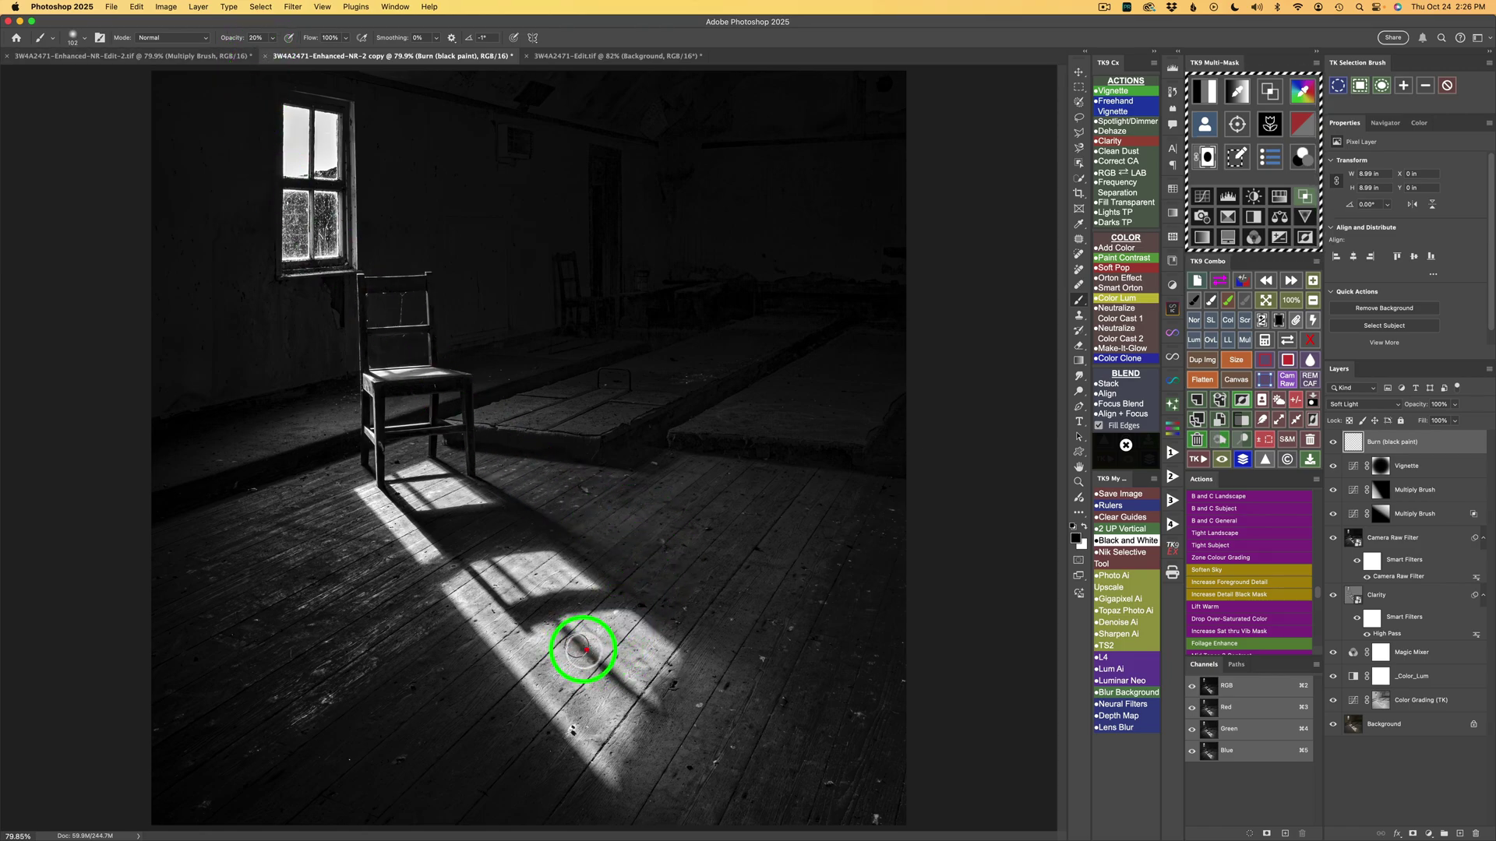
left_click_drag(568, 618, 584, 624)
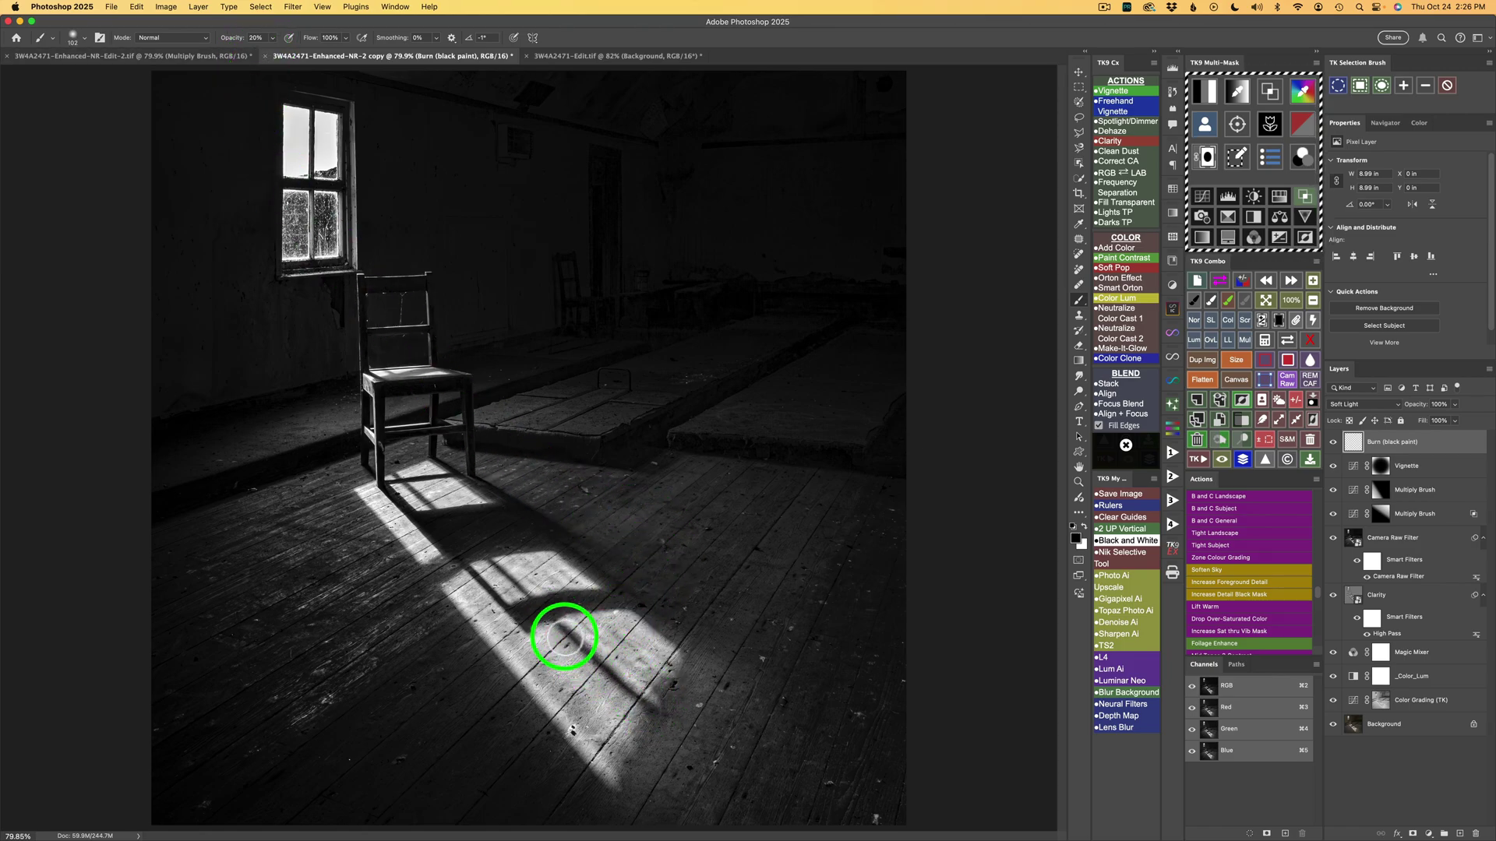
- Paint burn strokes over the sunlit patches on the floorboards near the chair
left_click(561, 627)
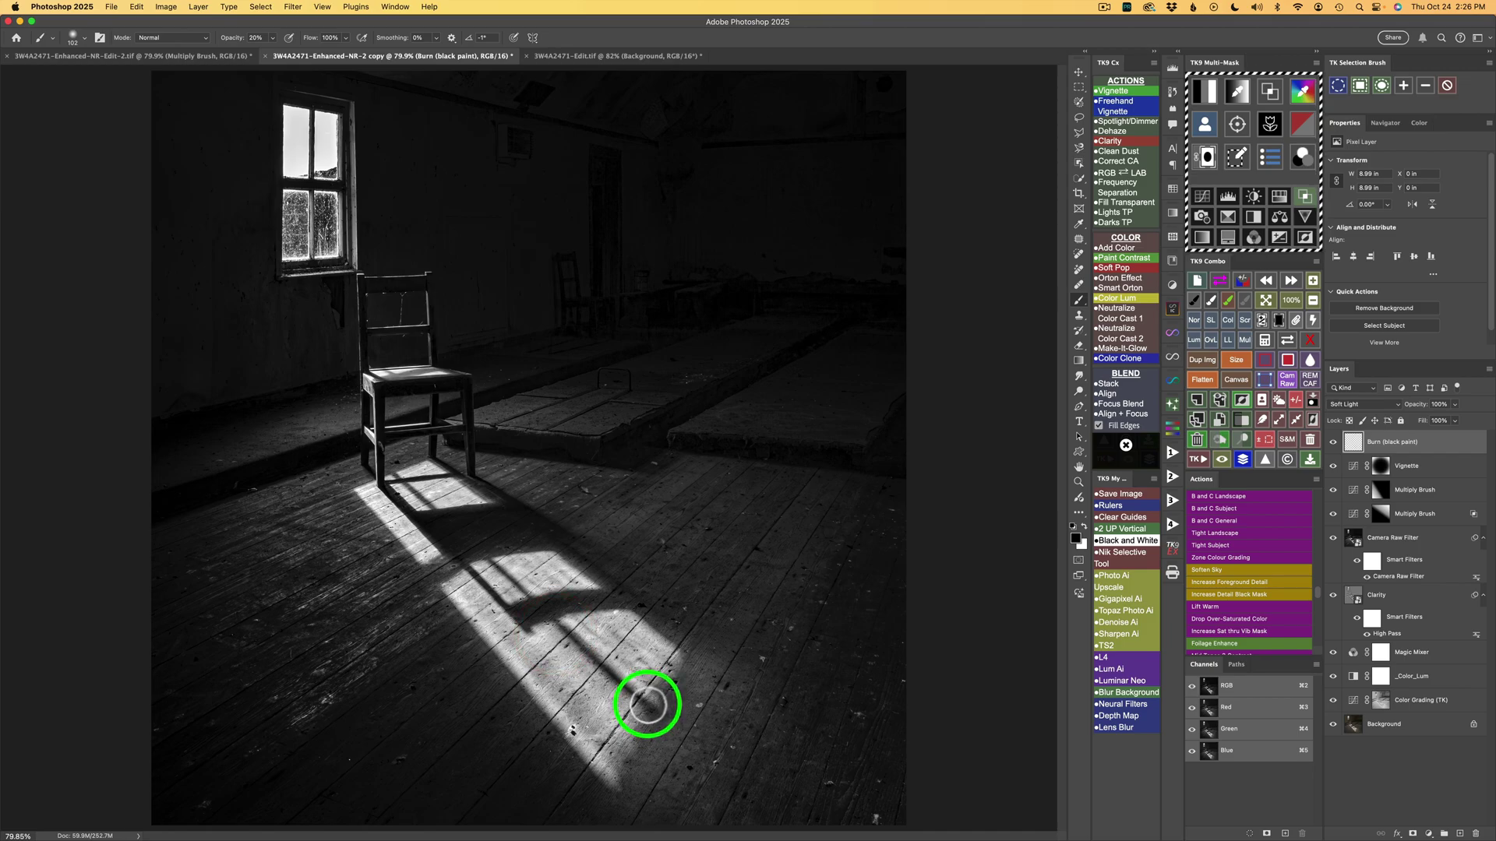
mouse_move(574, 641)
left_mouse_down()
mouse_move(651, 675)
mouse_move(571, 604)
mouse_move(654, 681)
left_mouse_up()
mouse_move(590, 617)
left_mouse_down()
mouse_move(644, 639)
mouse_move(609, 614)
mouse_move(638, 637)
mouse_move(614, 687)
mouse_move(628, 749)
mouse_move(550, 682)
left_mouse_up()
mouse_move(604, 732)
left_mouse_down()
mouse_move(496, 624)
mouse_move(558, 703)
mouse_move(457, 590)
mouse_move(527, 659)
mouse_move(470, 595)
mouse_move(514, 627)
mouse_move(453, 580)
mouse_move(529, 662)
mouse_move(492, 623)
mouse_move(608, 603)
mouse_move(535, 601)
left_mouse_up()
mouse_move(479, 552)
left_mouse_down()
mouse_move(518, 608)
mouse_move(517, 560)
mouse_move(571, 577)
mouse_move(511, 545)
mouse_move(544, 561)
mouse_move(549, 588)
mouse_move(405, 486)
mouse_move(418, 507)
mouse_move(420, 471)
mouse_move(392, 478)
mouse_move(461, 475)
mouse_move(501, 511)
mouse_move(595, 539)
mouse_move(597, 551)
mouse_move(561, 547)
mouse_move(656, 633)
mouse_move(576, 571)
mouse_move(601, 609)
mouse_move(587, 625)
left_mouse_up()
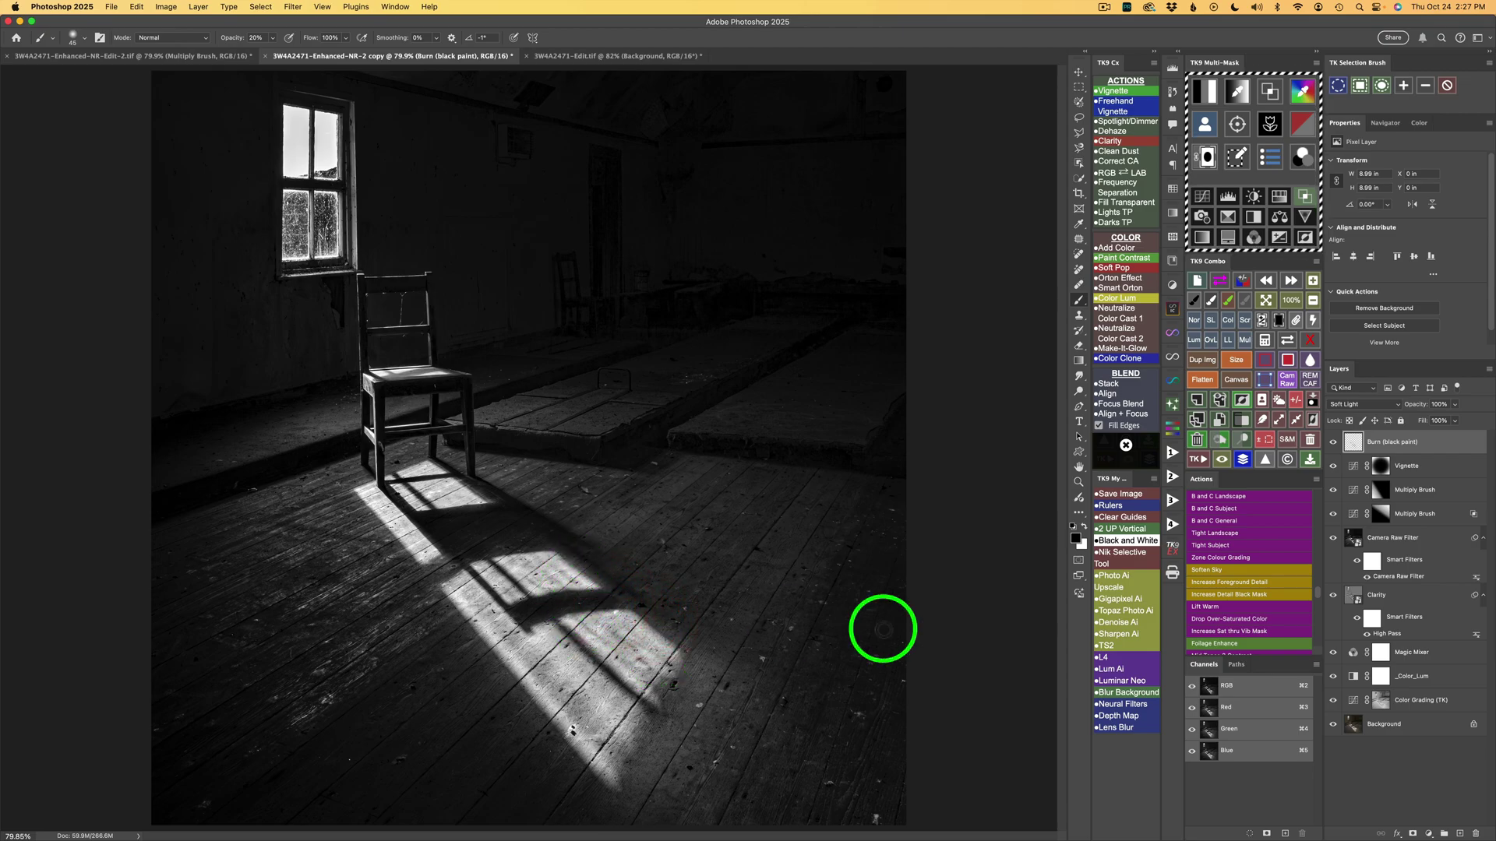
- Toggle the Burn (black paint) layer on and off to compare its effect
left_click(1332, 443)
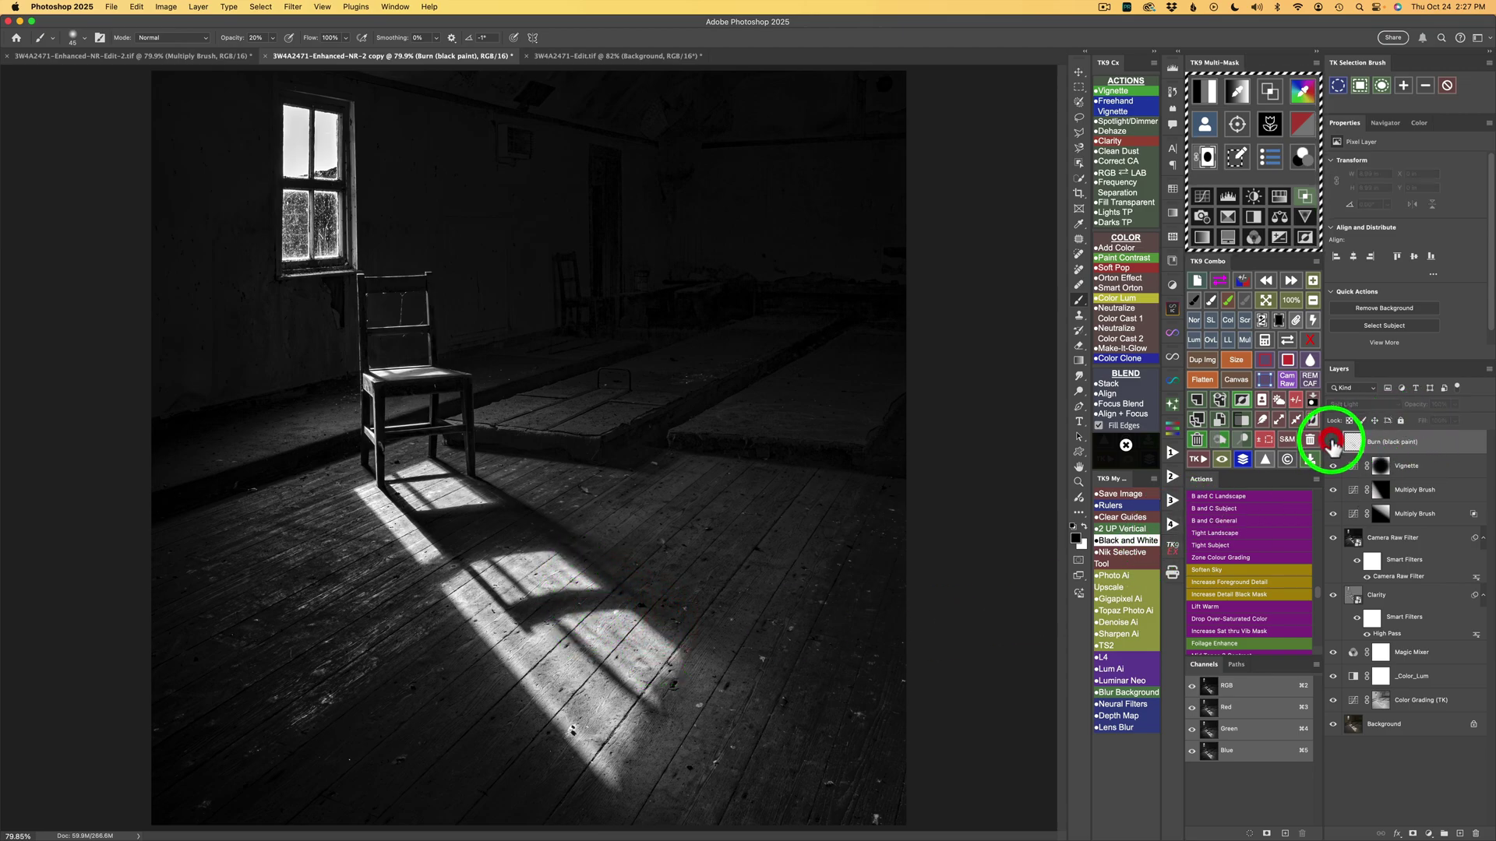
left_click(1332, 443)
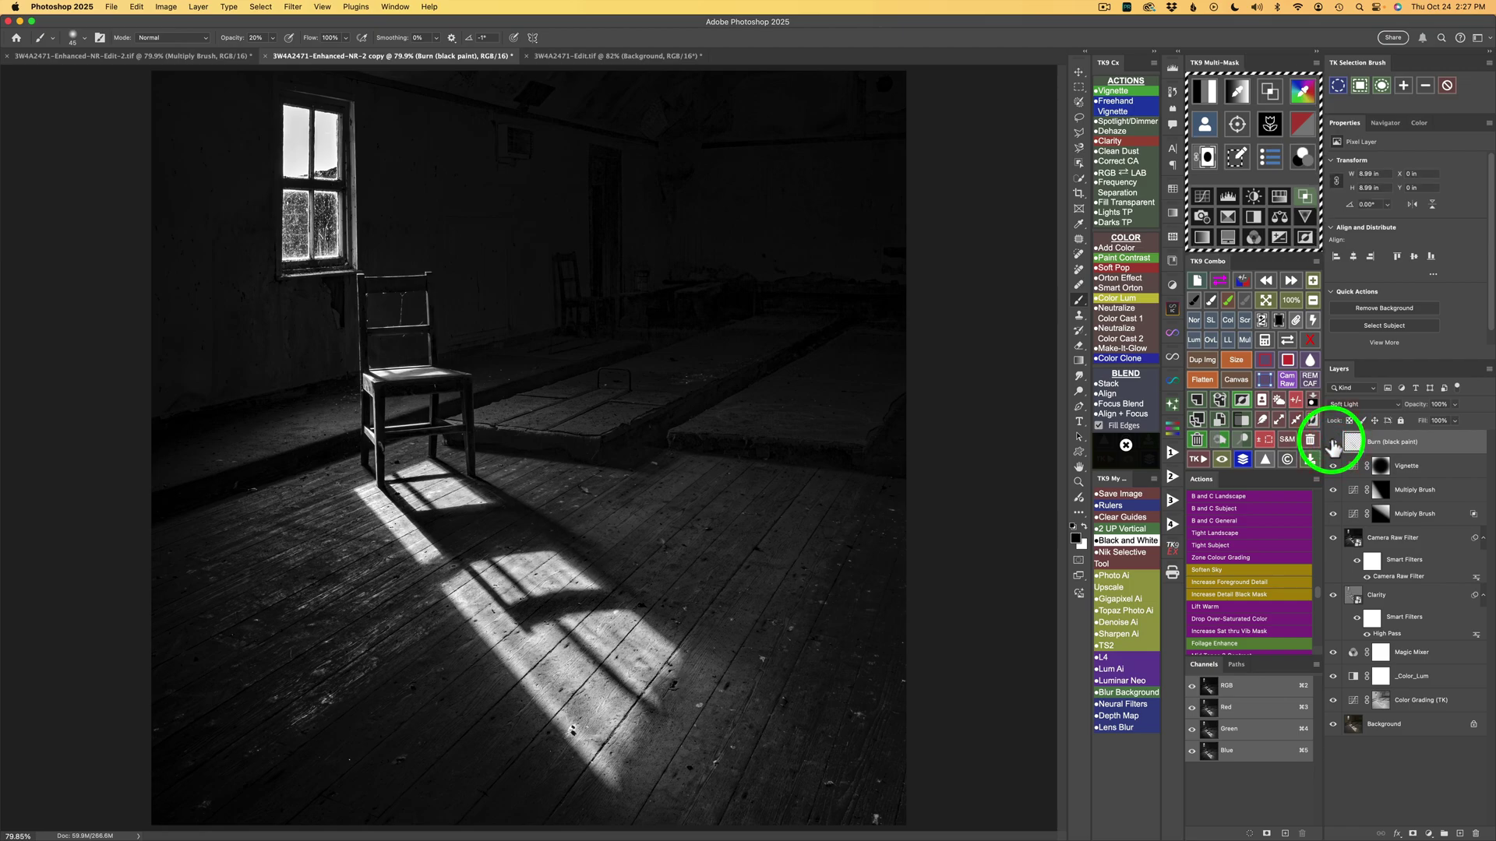
left_click(1332, 442)
left_click(1332, 442)
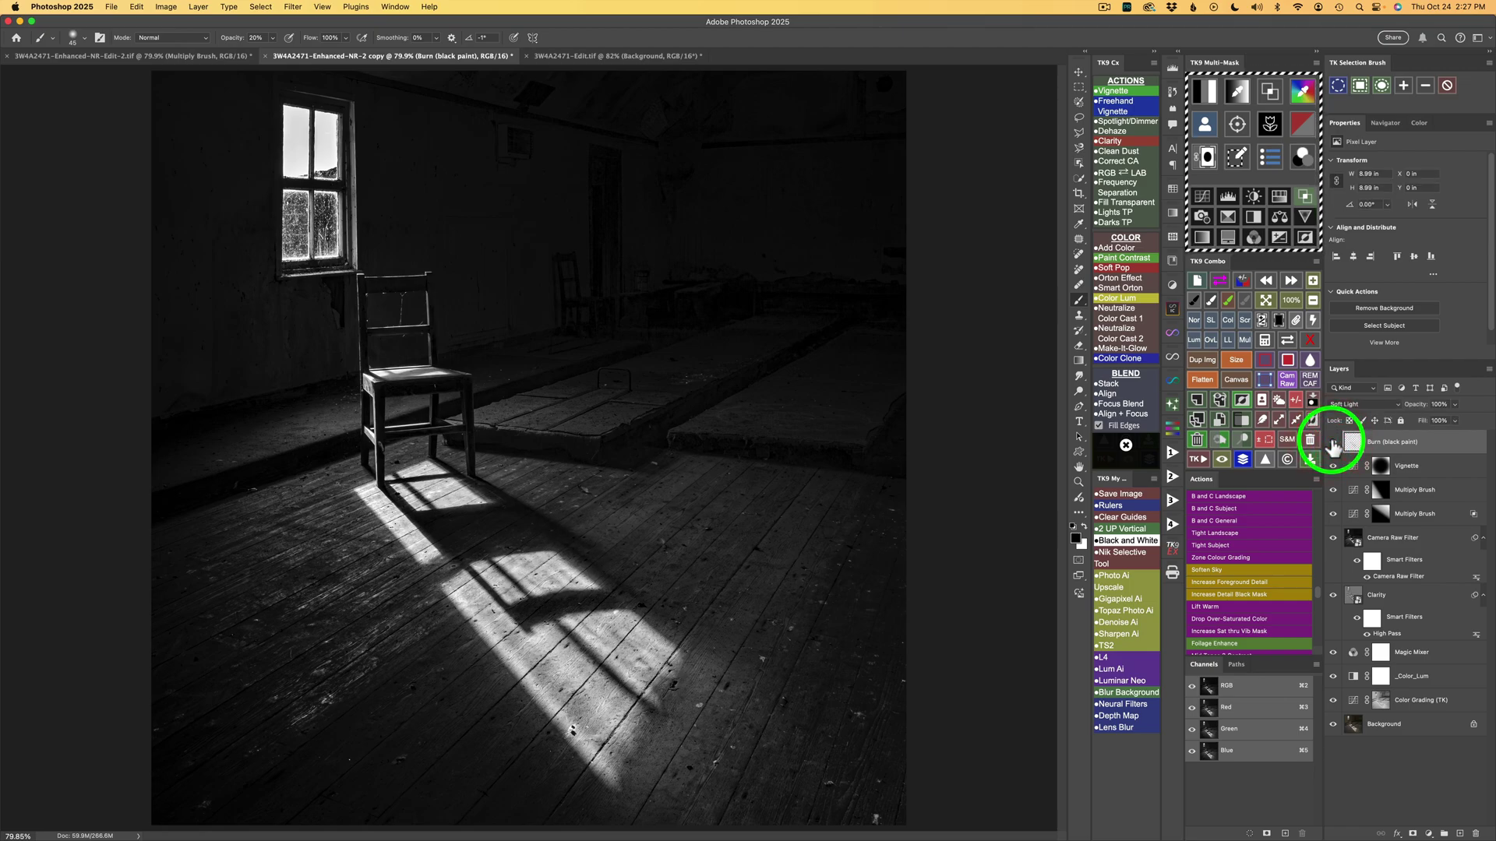
left_click(1333, 443)
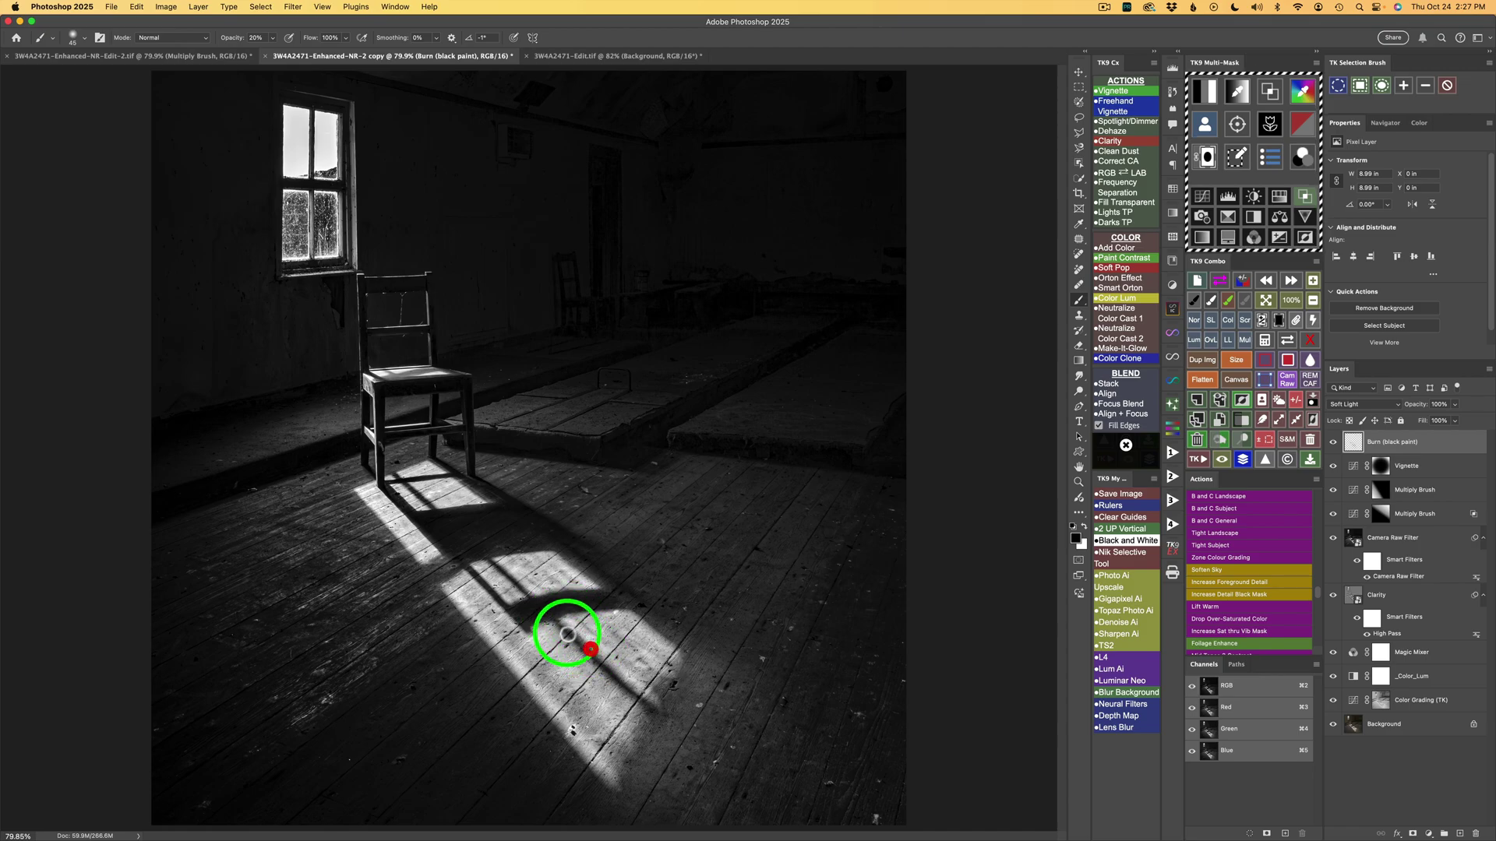
- Burn the lit floor patch further and recheck the layer, leaving it visible
mouse_move(566, 631)
left_mouse_down()
mouse_move(596, 653)
mouse_move(556, 624)
mouse_move(585, 646)
mouse_move(575, 611)
mouse_move(612, 643)
mouse_move(582, 608)
mouse_move(647, 668)
left_mouse_up()
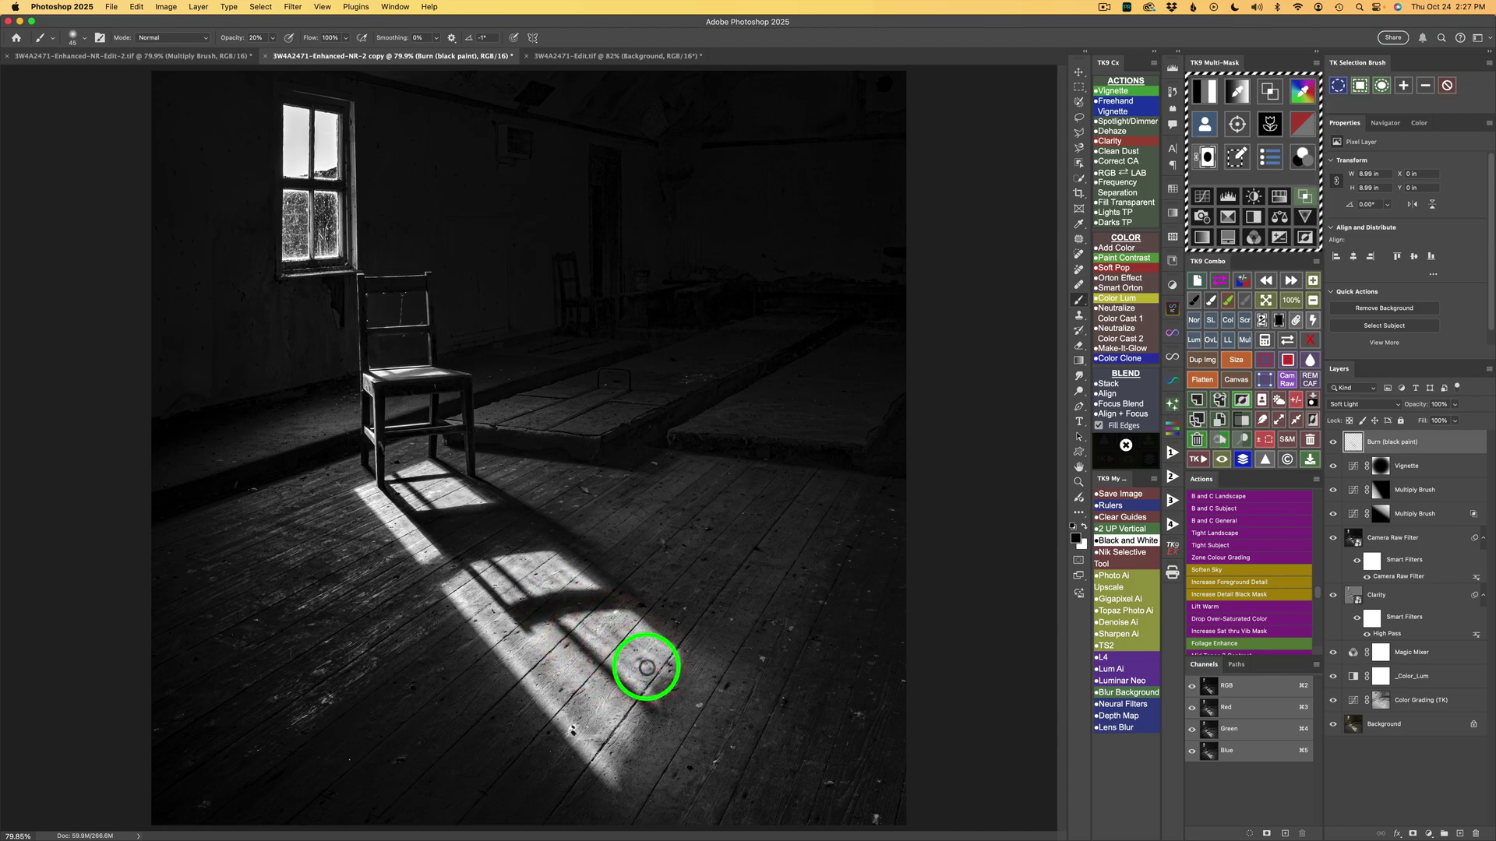
left_click(1333, 442)
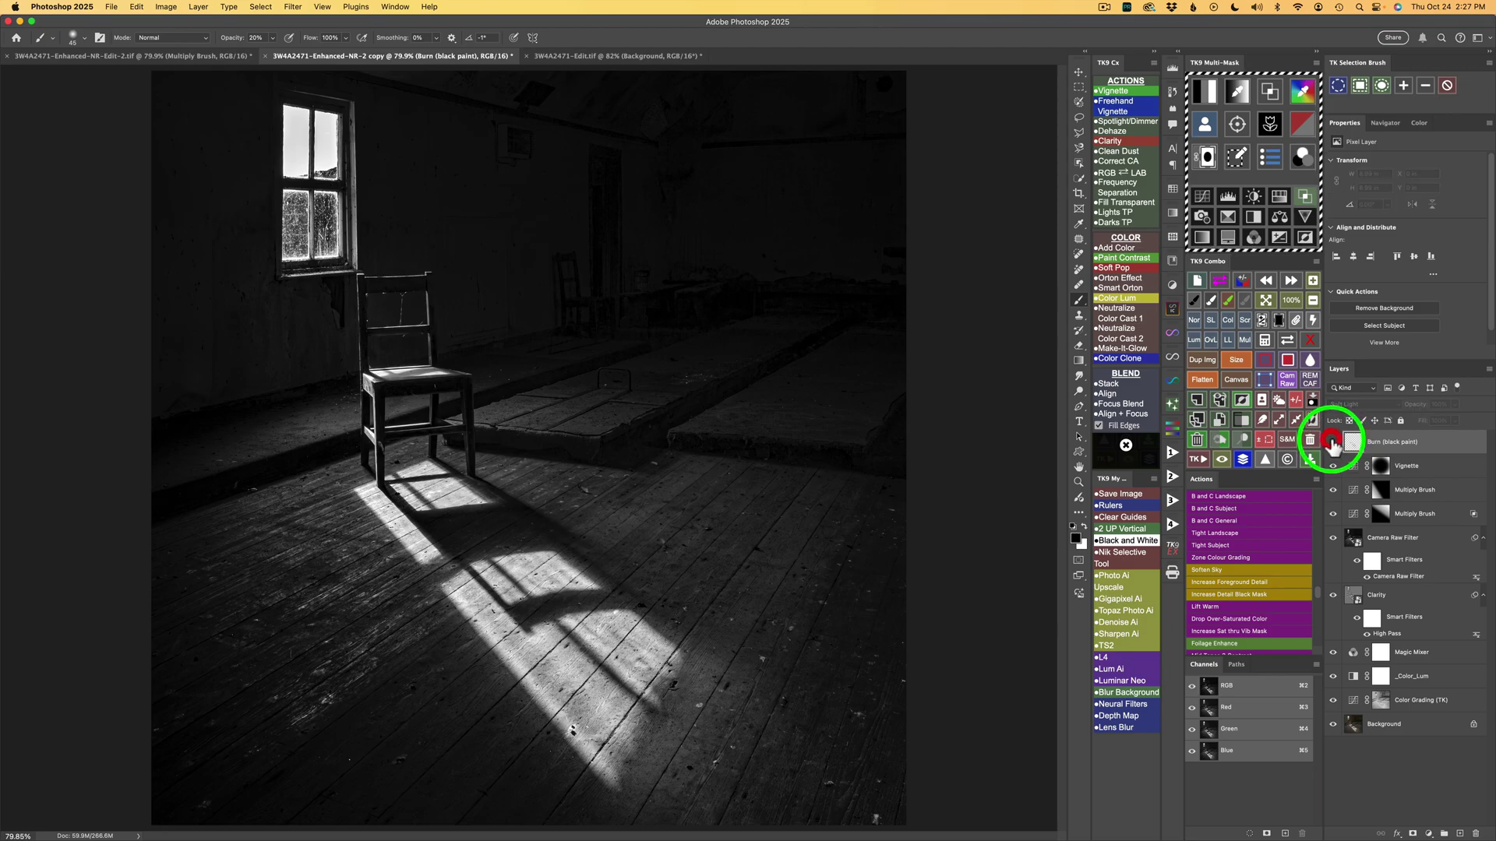
left_click(1333, 442)
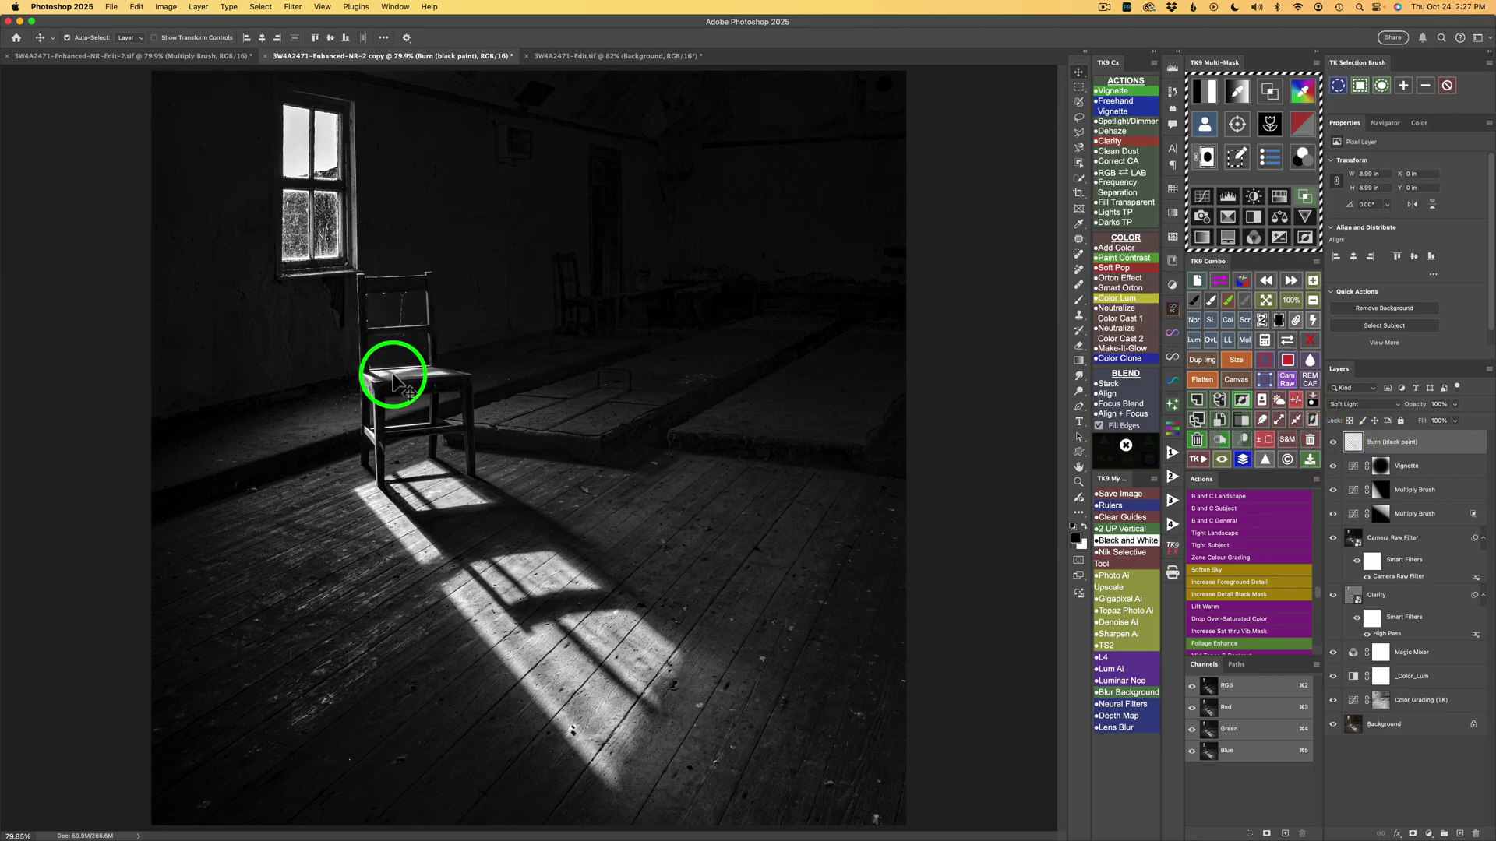
- Build a colour-sampled mask from the chair seat's tone using the Multi-Mask sample button
key("v")
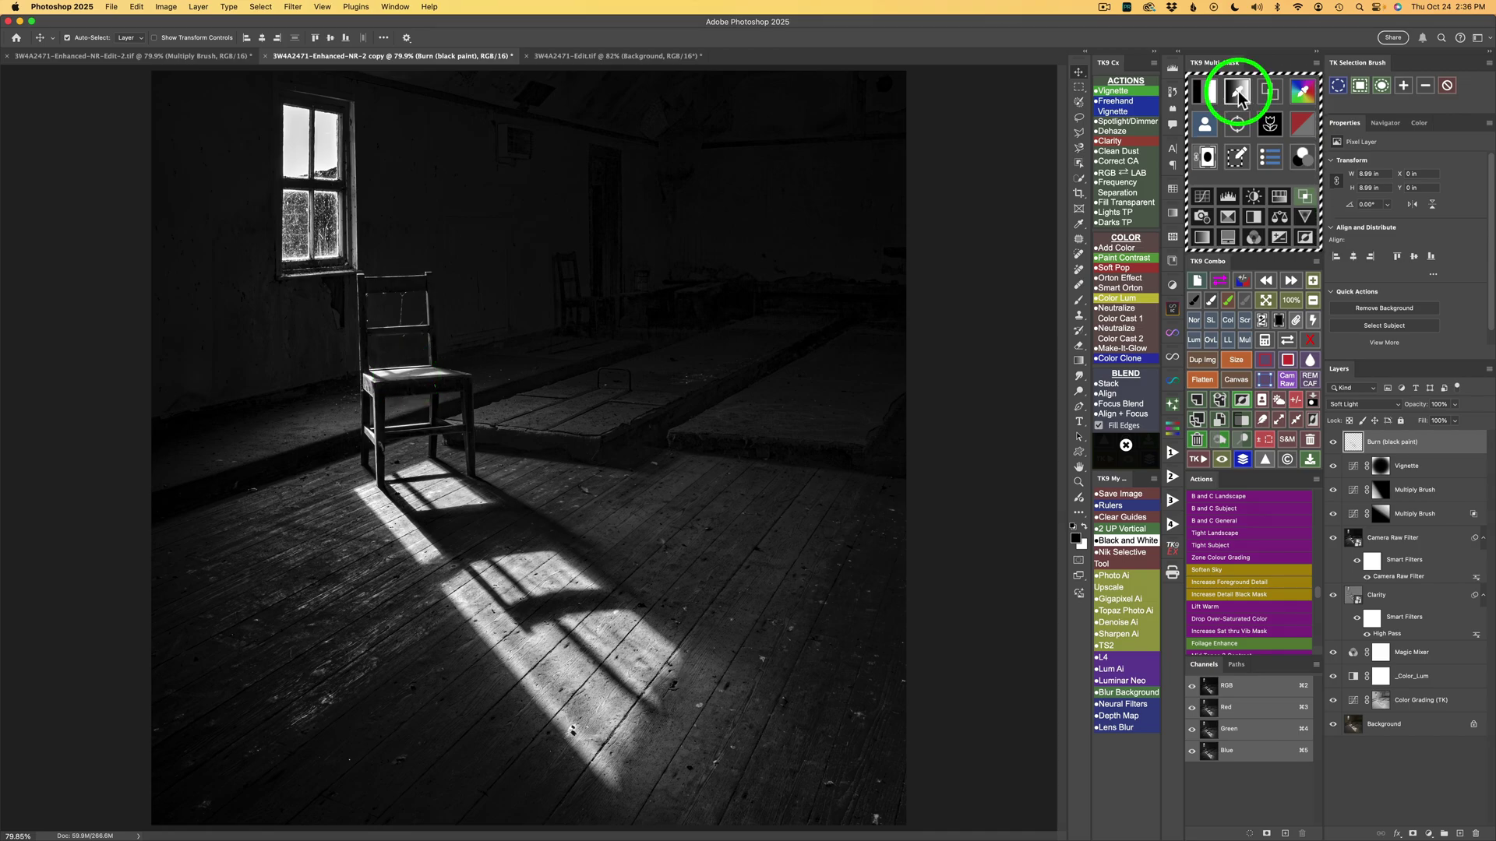
left_click(1240, 93)
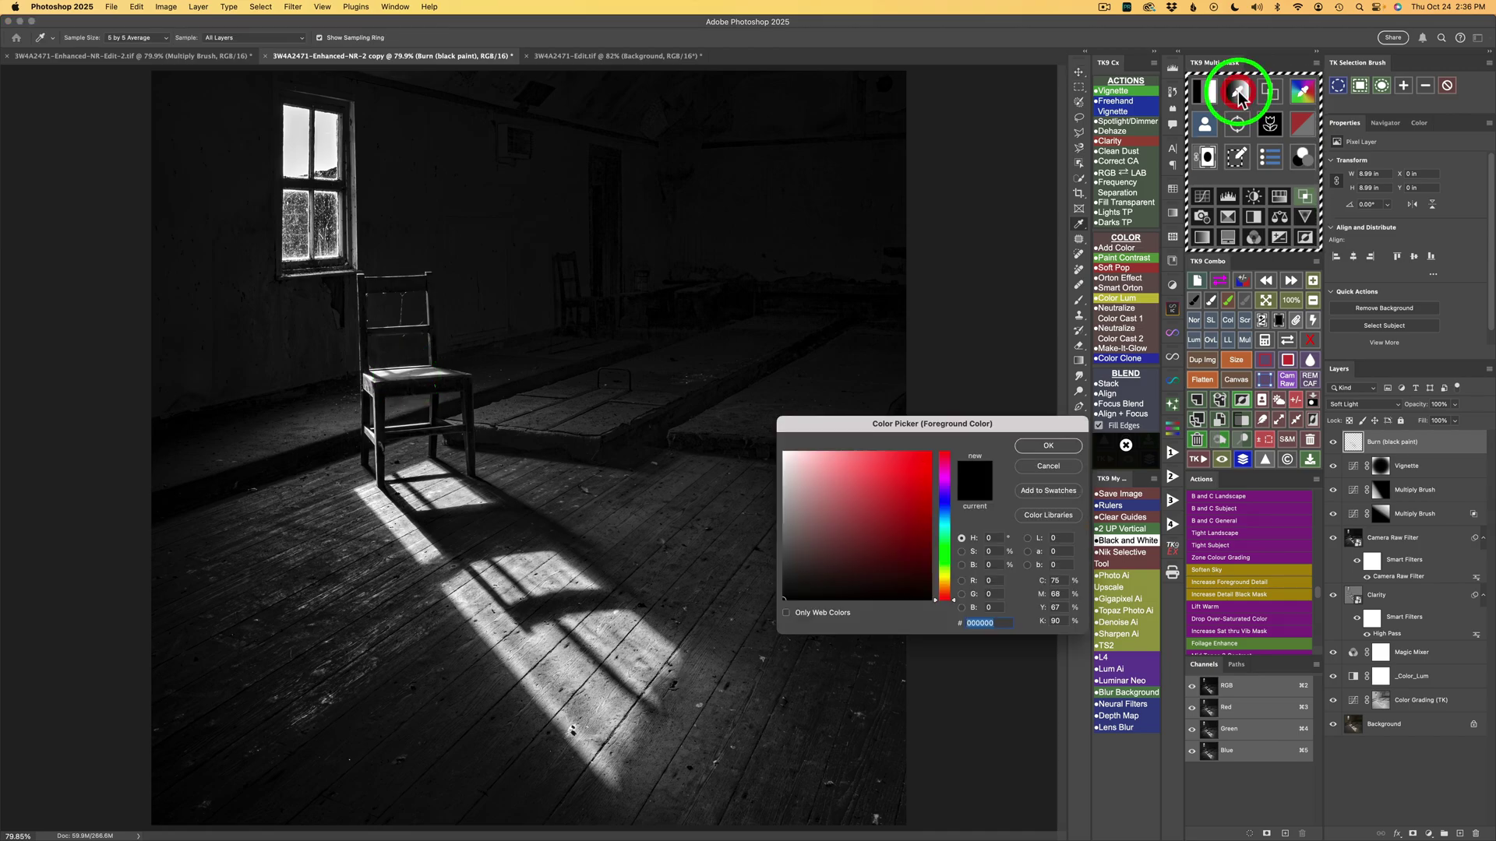
left_click(410, 370)
left_click(1046, 445)
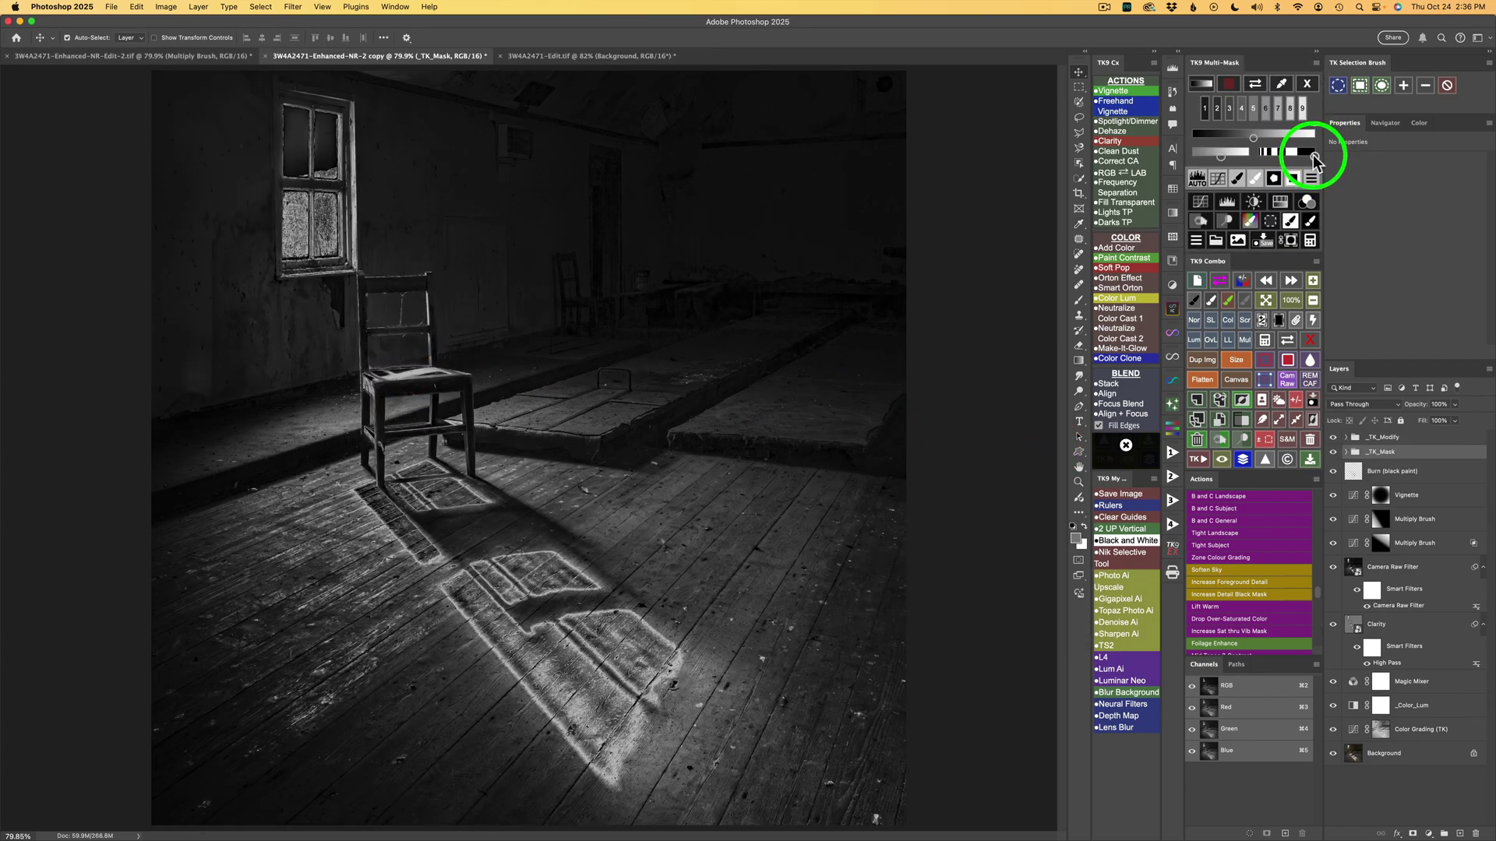
- Narrow the mask to the brightest highlights, apply AUTO contrast, and turn it into a burn layer
left_click(1308, 159)
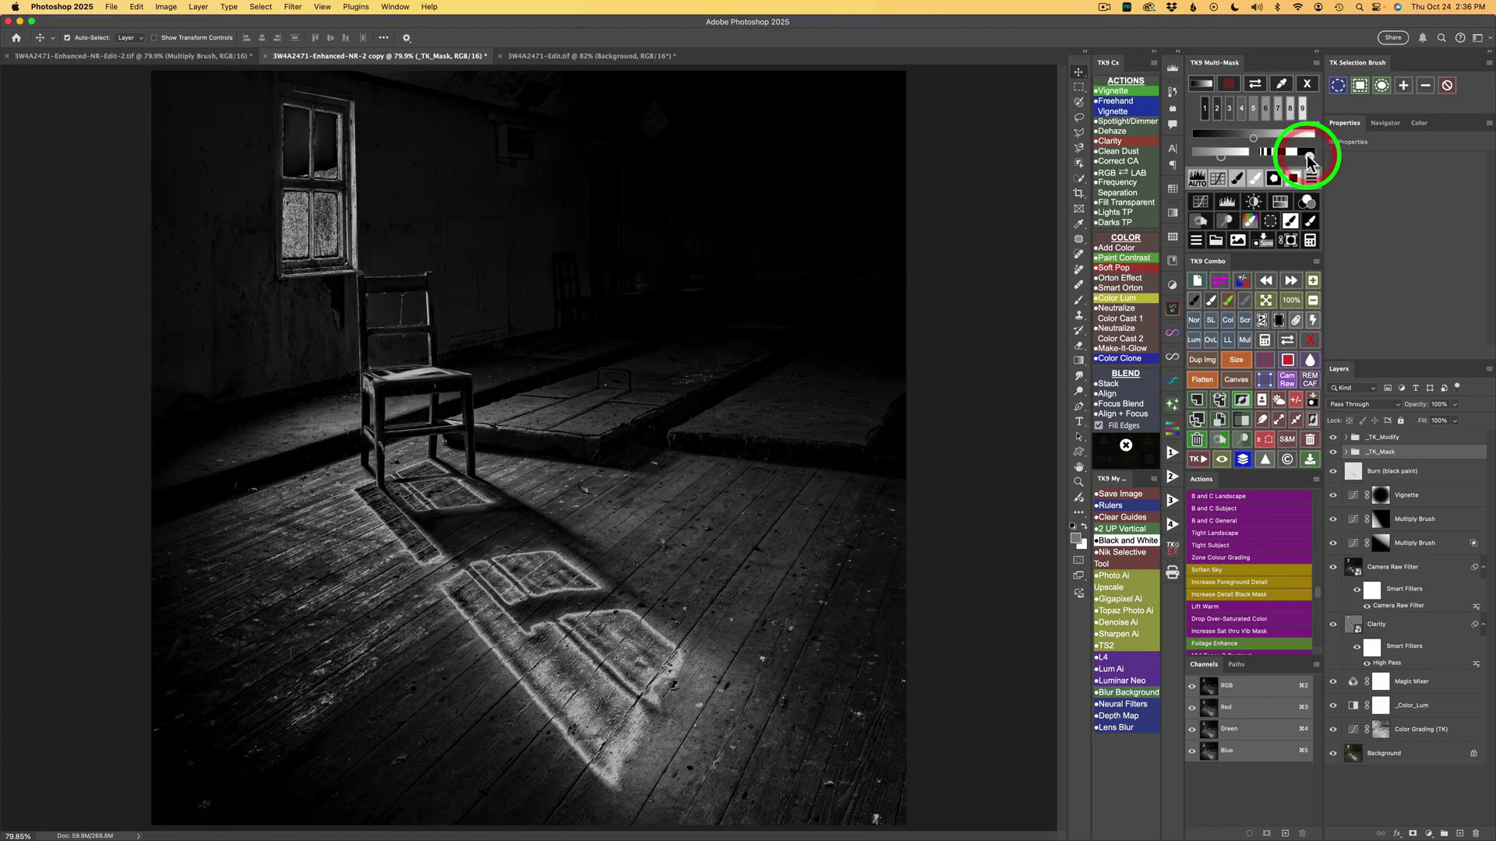
left_click(1291, 156)
left_click(1291, 155)
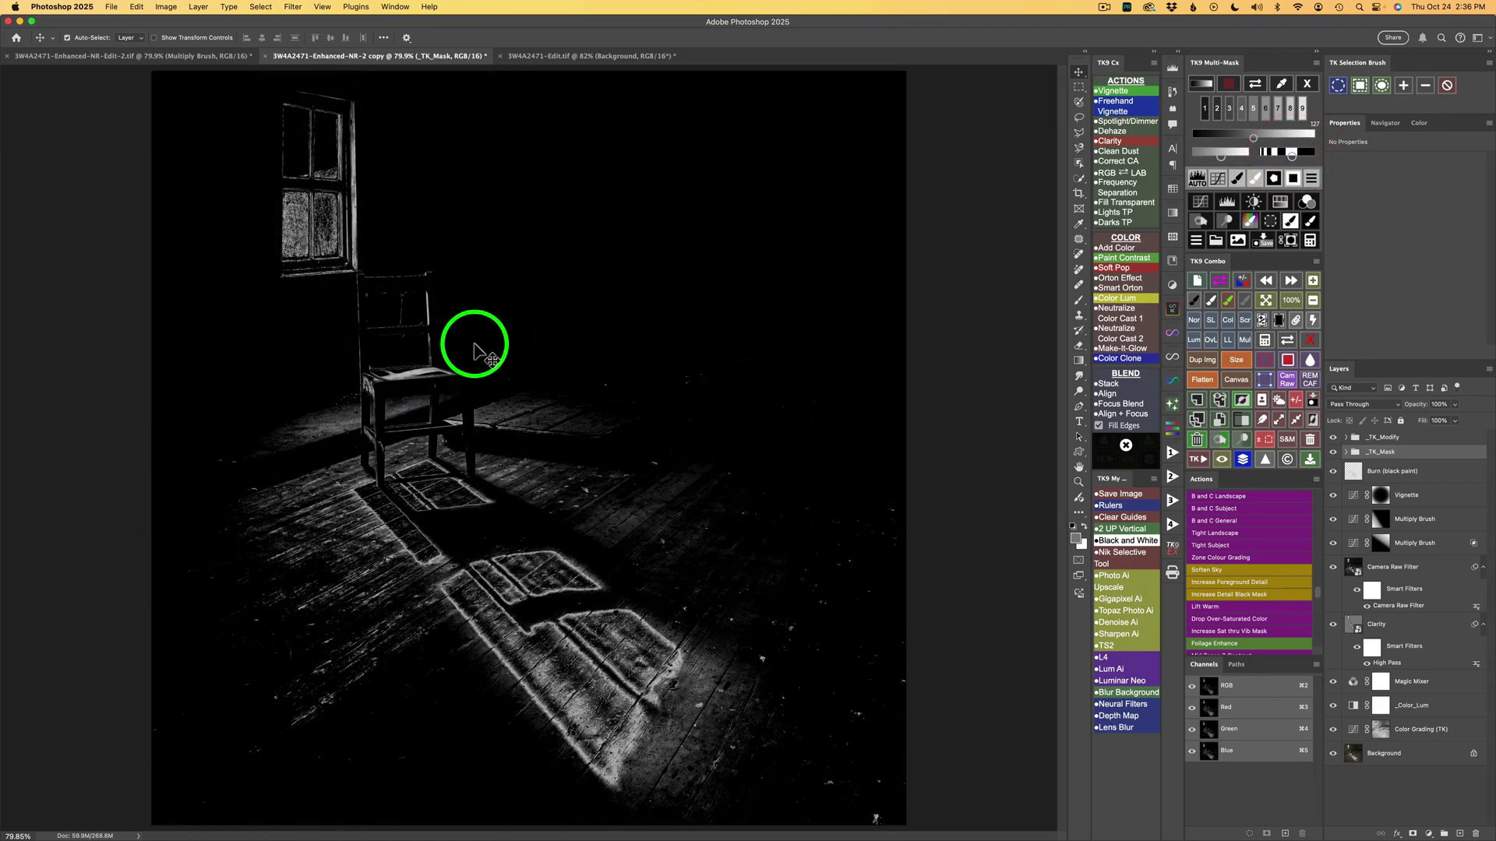
left_click(1198, 180)
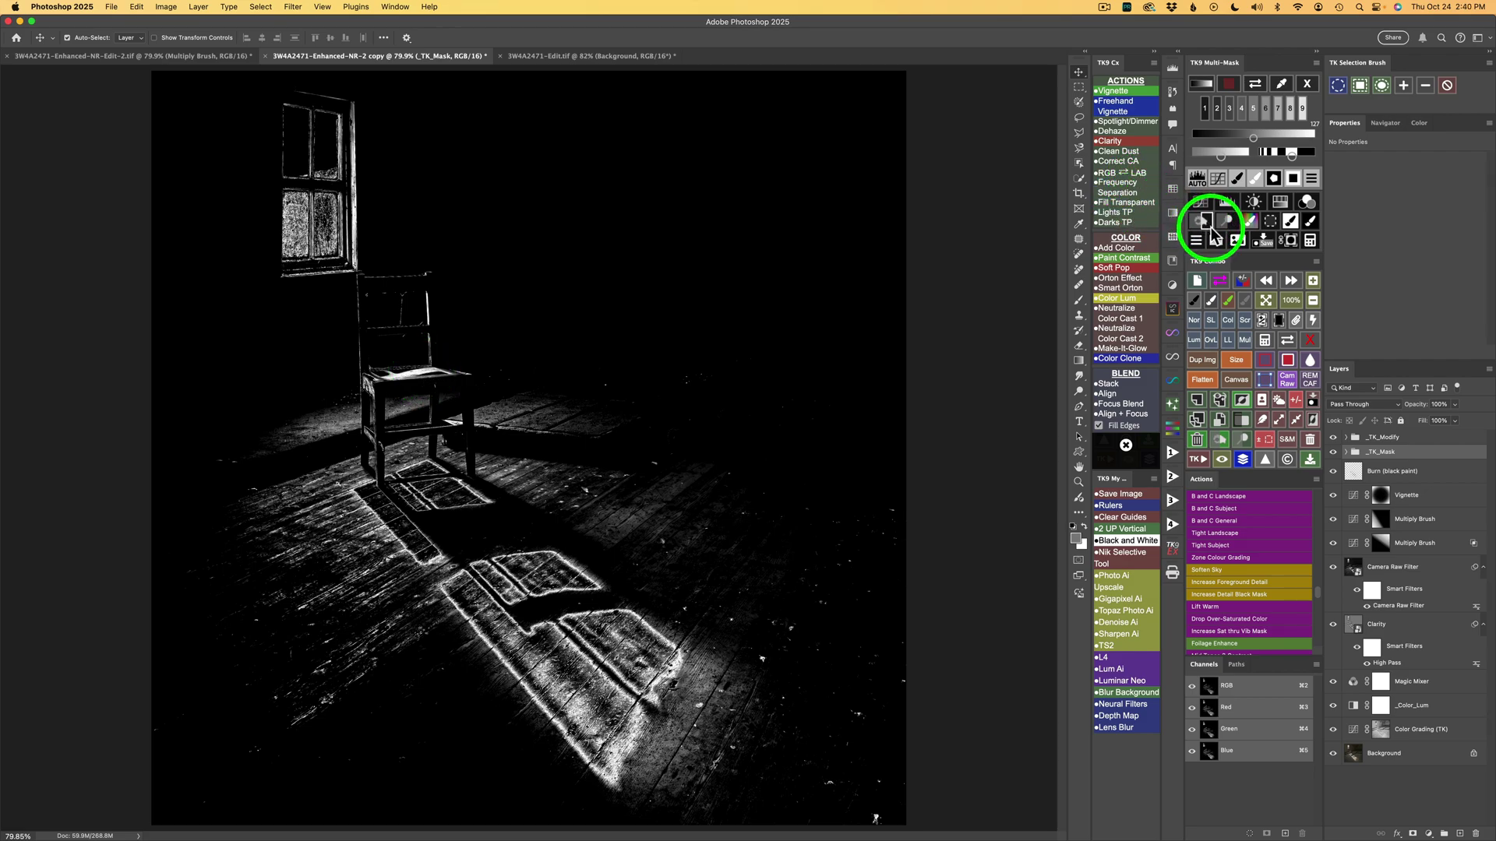
left_click(1206, 222)
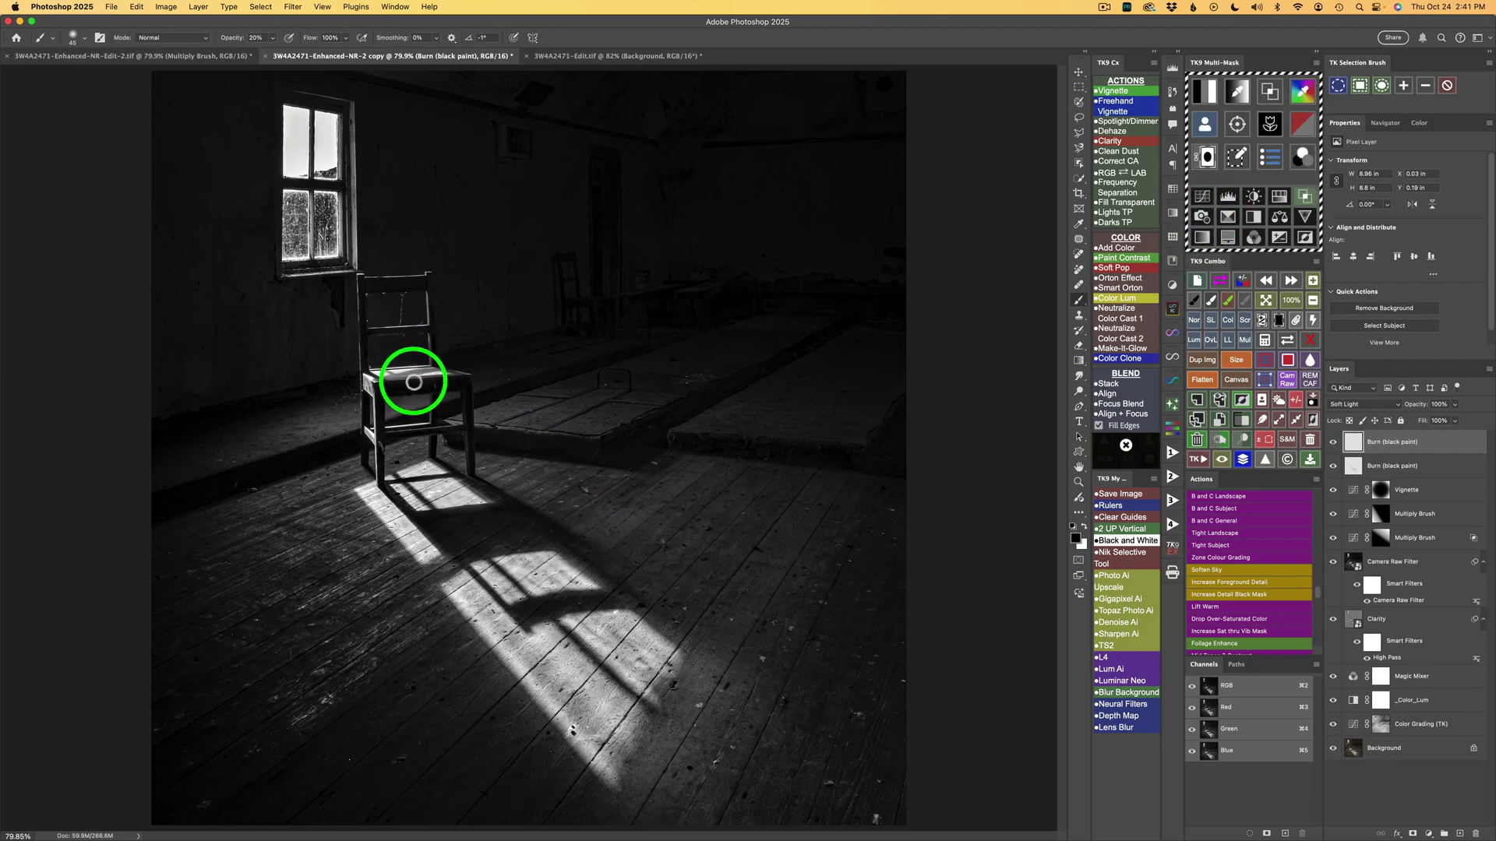
- Burn down the chair seat, then hide the top burn layer to compare
mouse_move(404, 380)
left_mouse_down()
mouse_move(387, 377)
mouse_move(400, 360)
mouse_move(384, 382)
mouse_move(427, 367)
mouse_move(385, 374)
mouse_move(458, 374)
mouse_move(394, 374)
mouse_move(435, 372)
mouse_move(416, 394)
left_mouse_up()
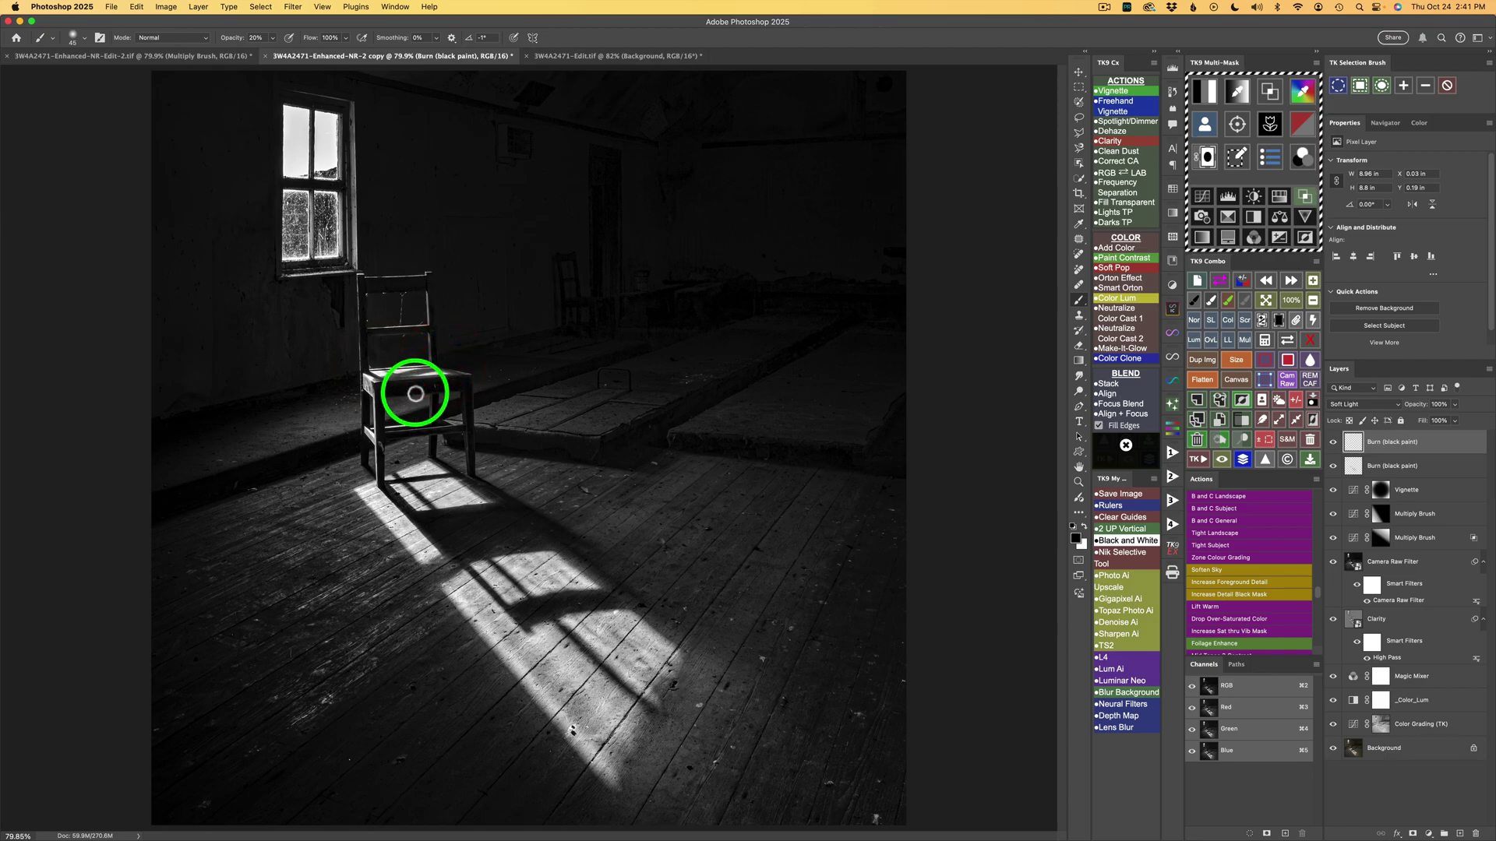
left_click(1334, 443)
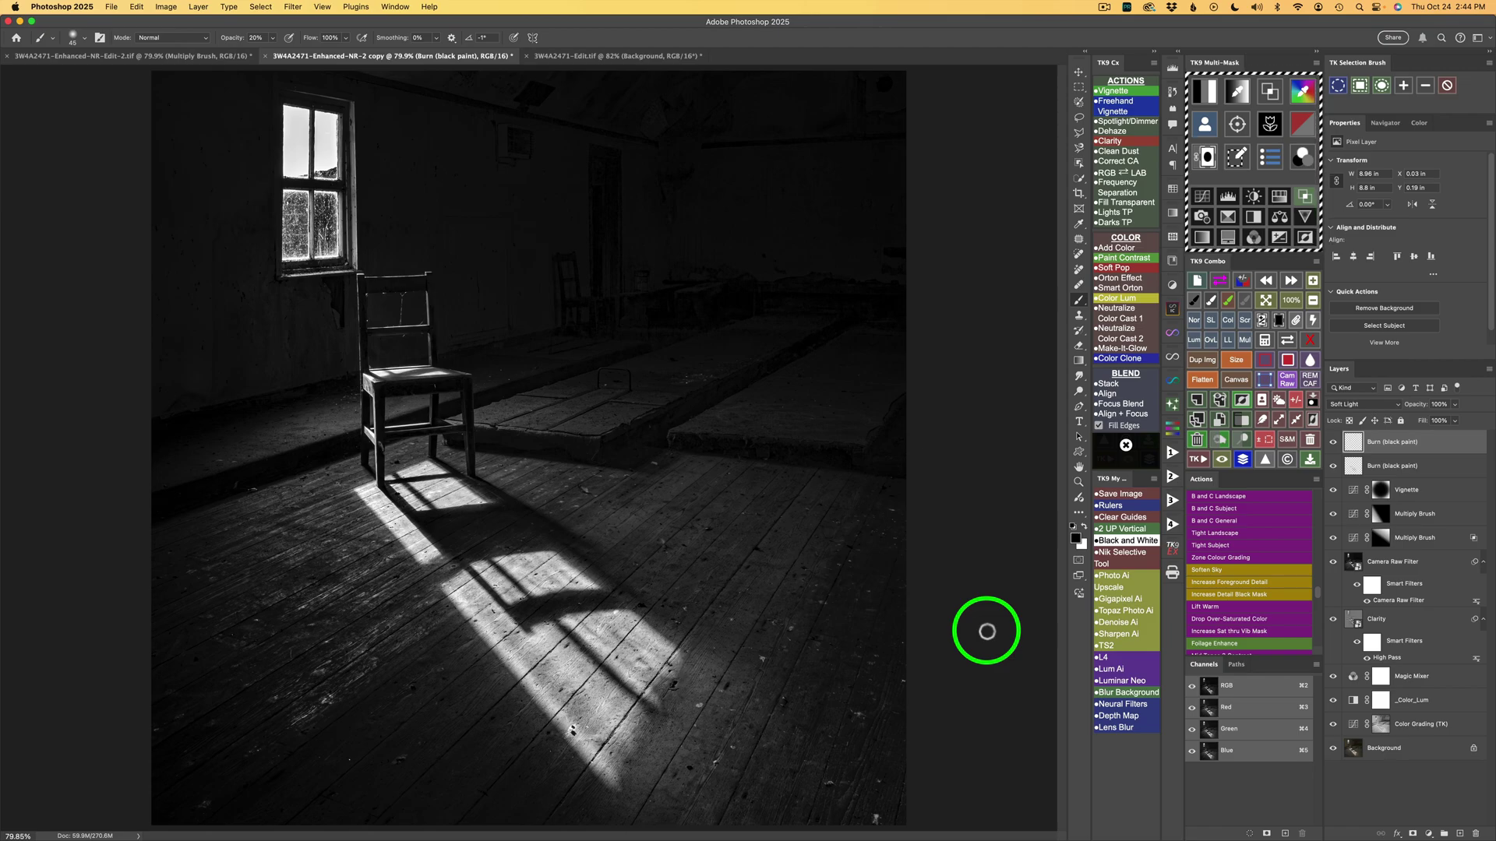
- Burn the bright lower window panes with the Live Clipping overlay on, then remove the overlay
left_click(1243, 284)
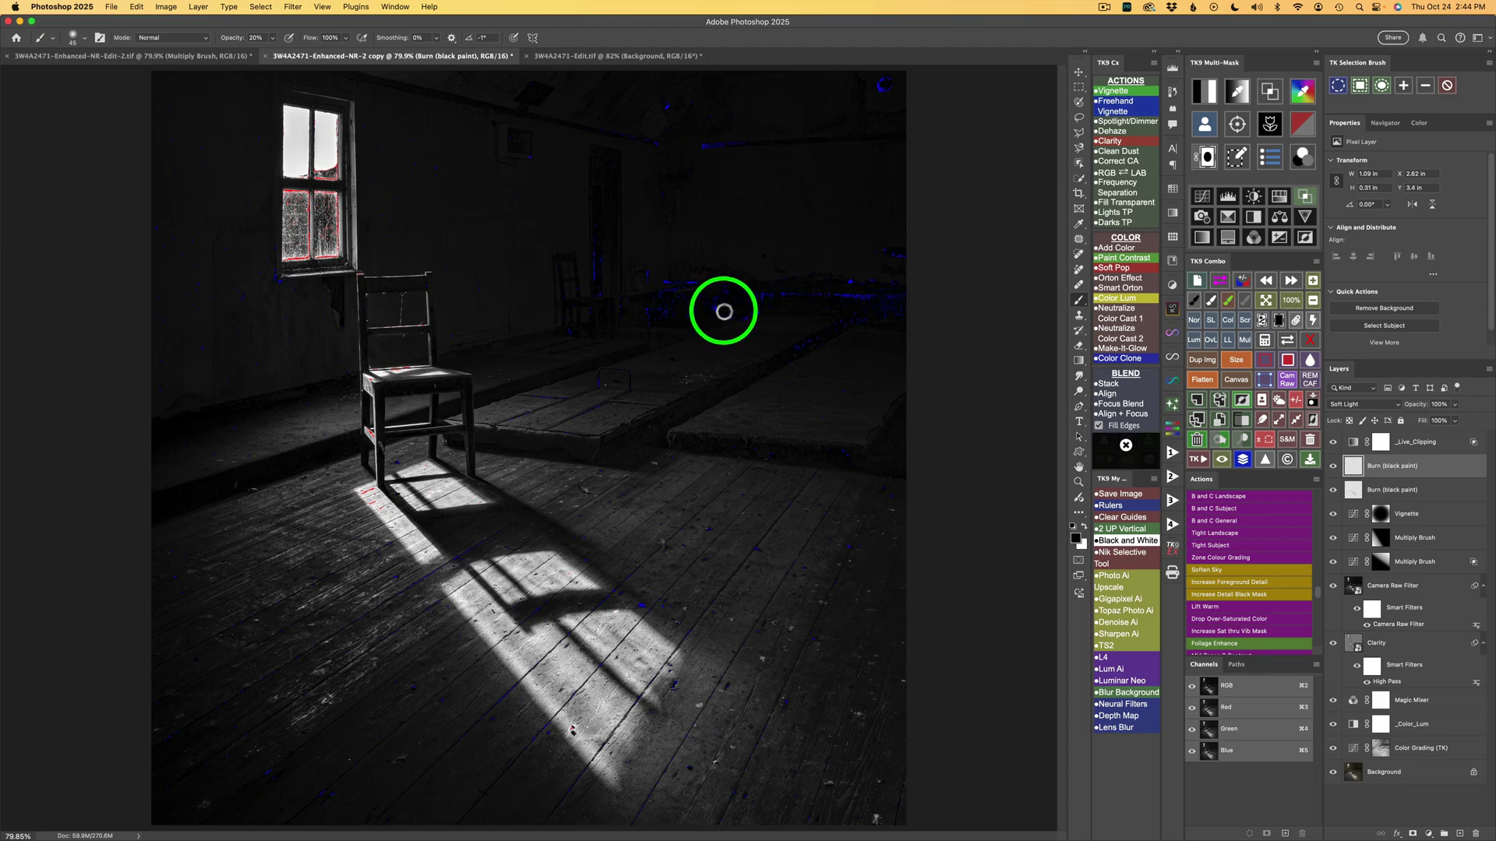
mouse_move(310, 209)
left_mouse_down()
mouse_move(301, 223)
mouse_move(301, 201)
mouse_move(340, 218)
left_mouse_up()
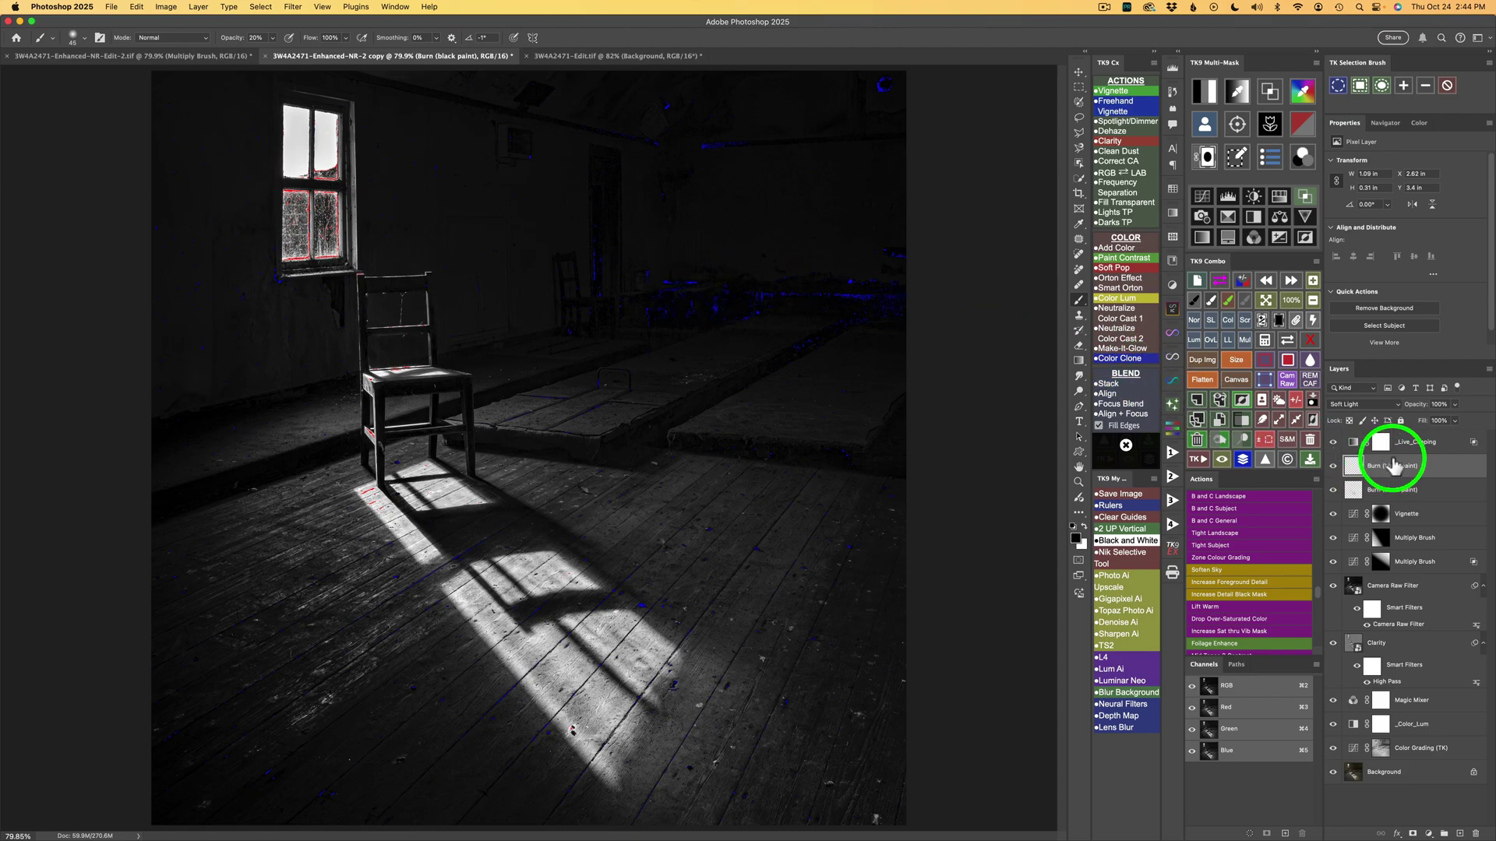
left_click(1244, 282)
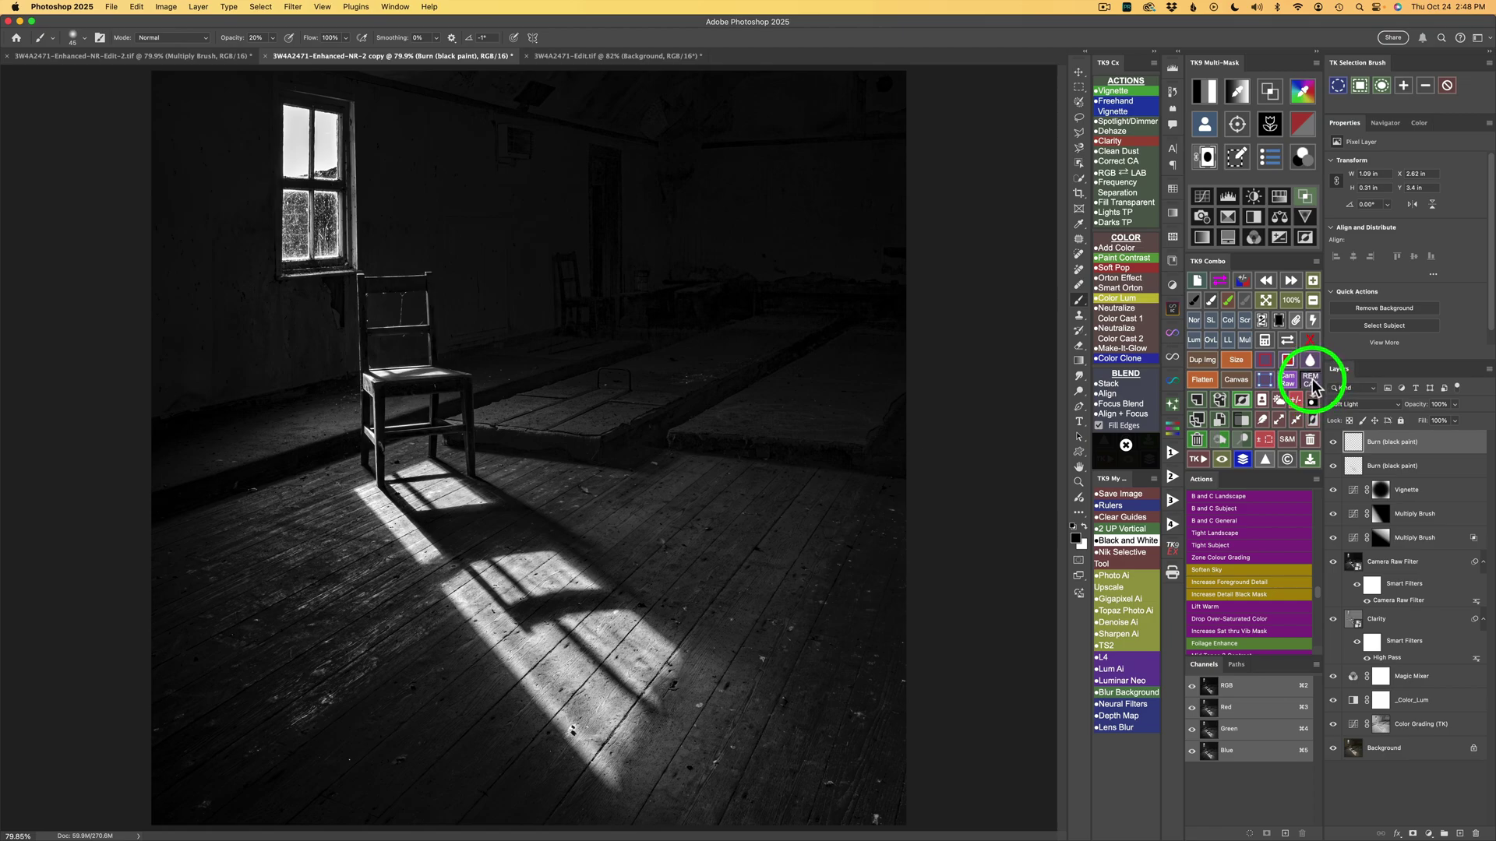
- Add a Remove layer, remove specks on the floor, platform and beside the chair, then compare
left_click(1311, 383)
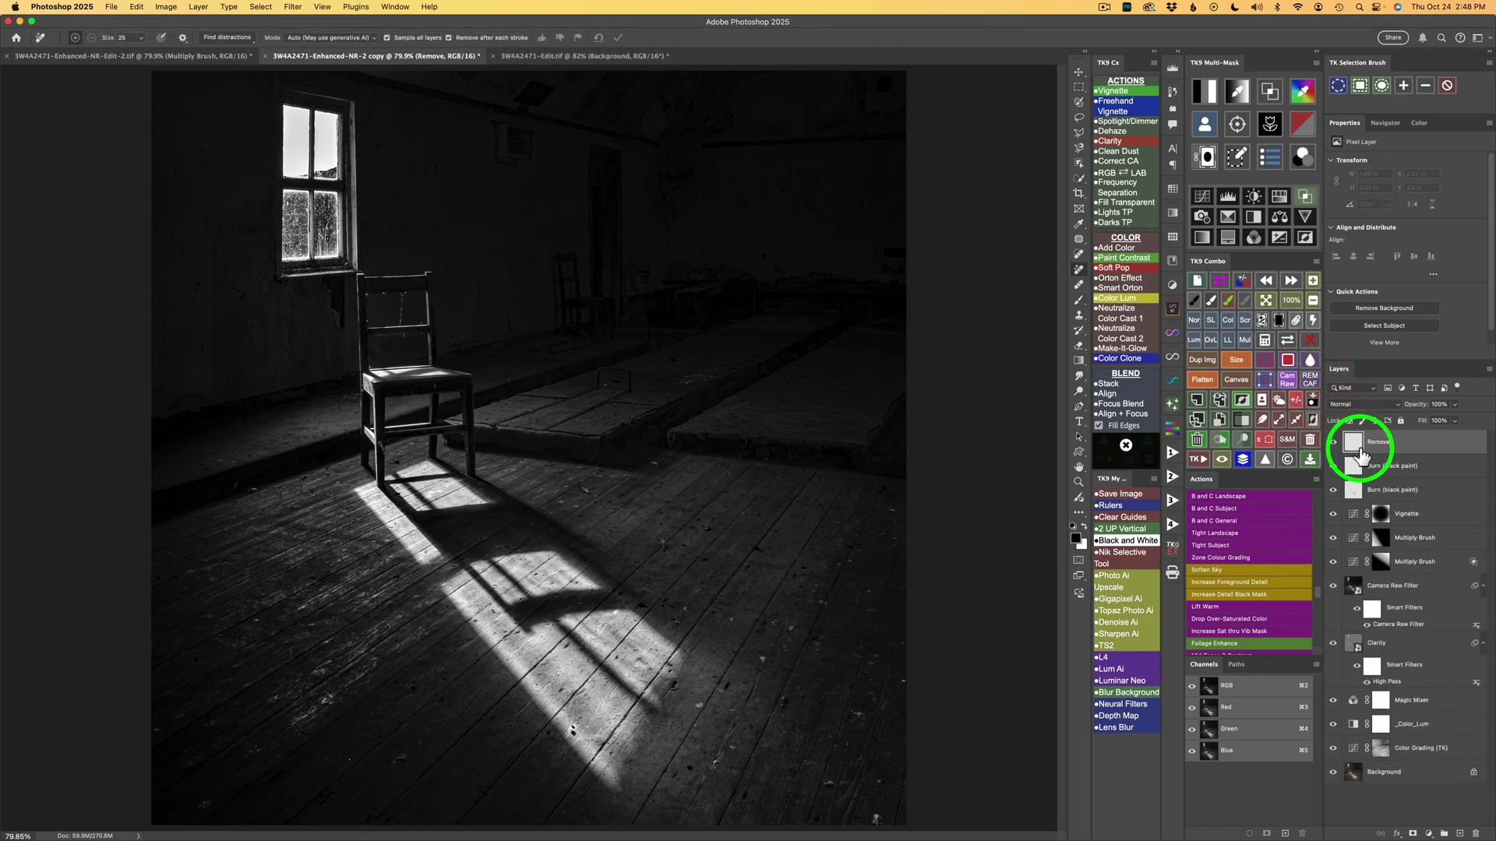
left_click(681, 624)
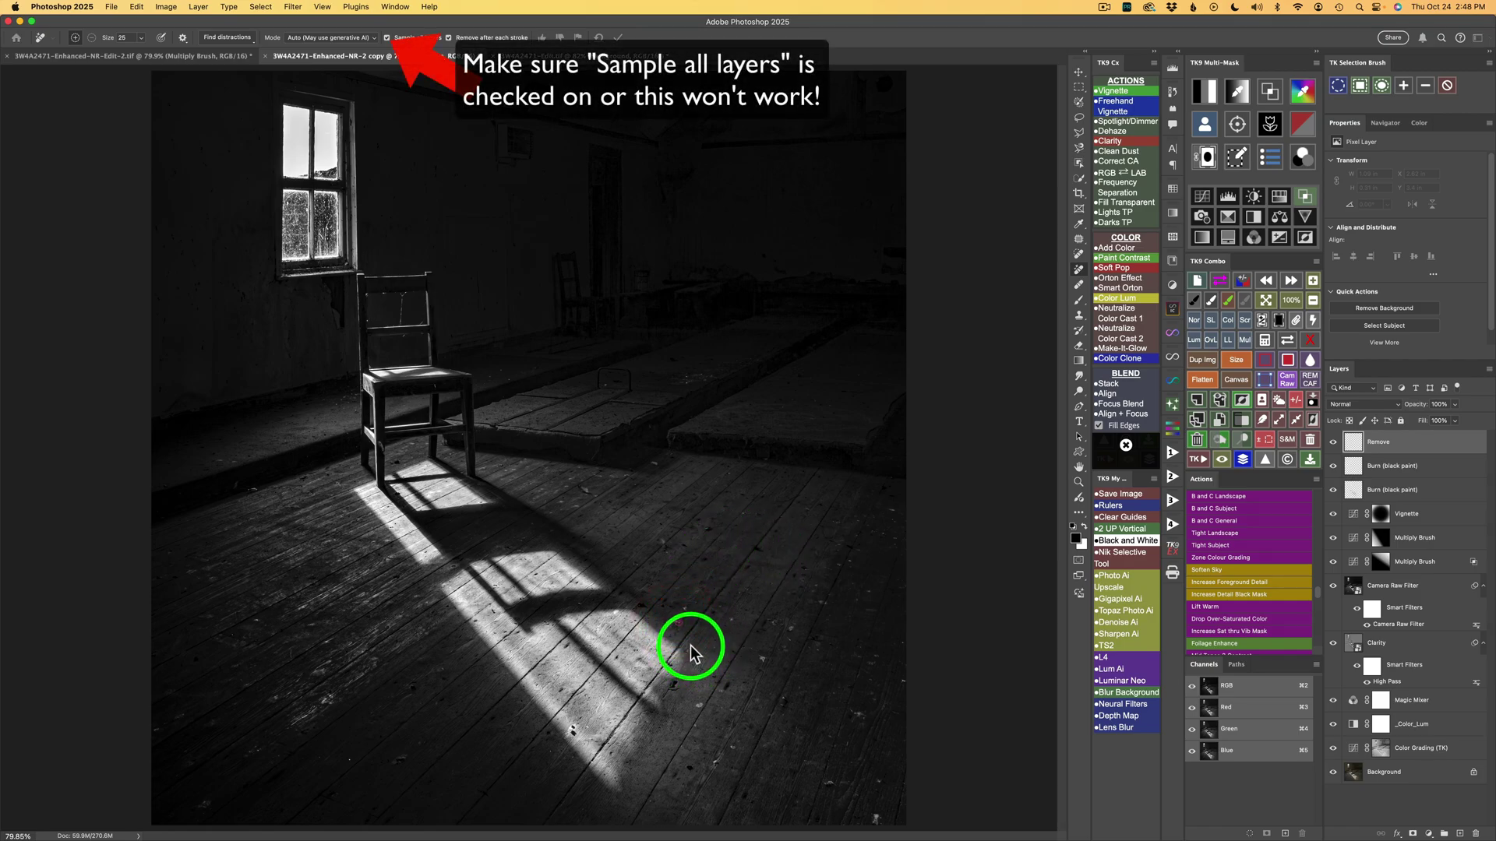
left_click(653, 463)
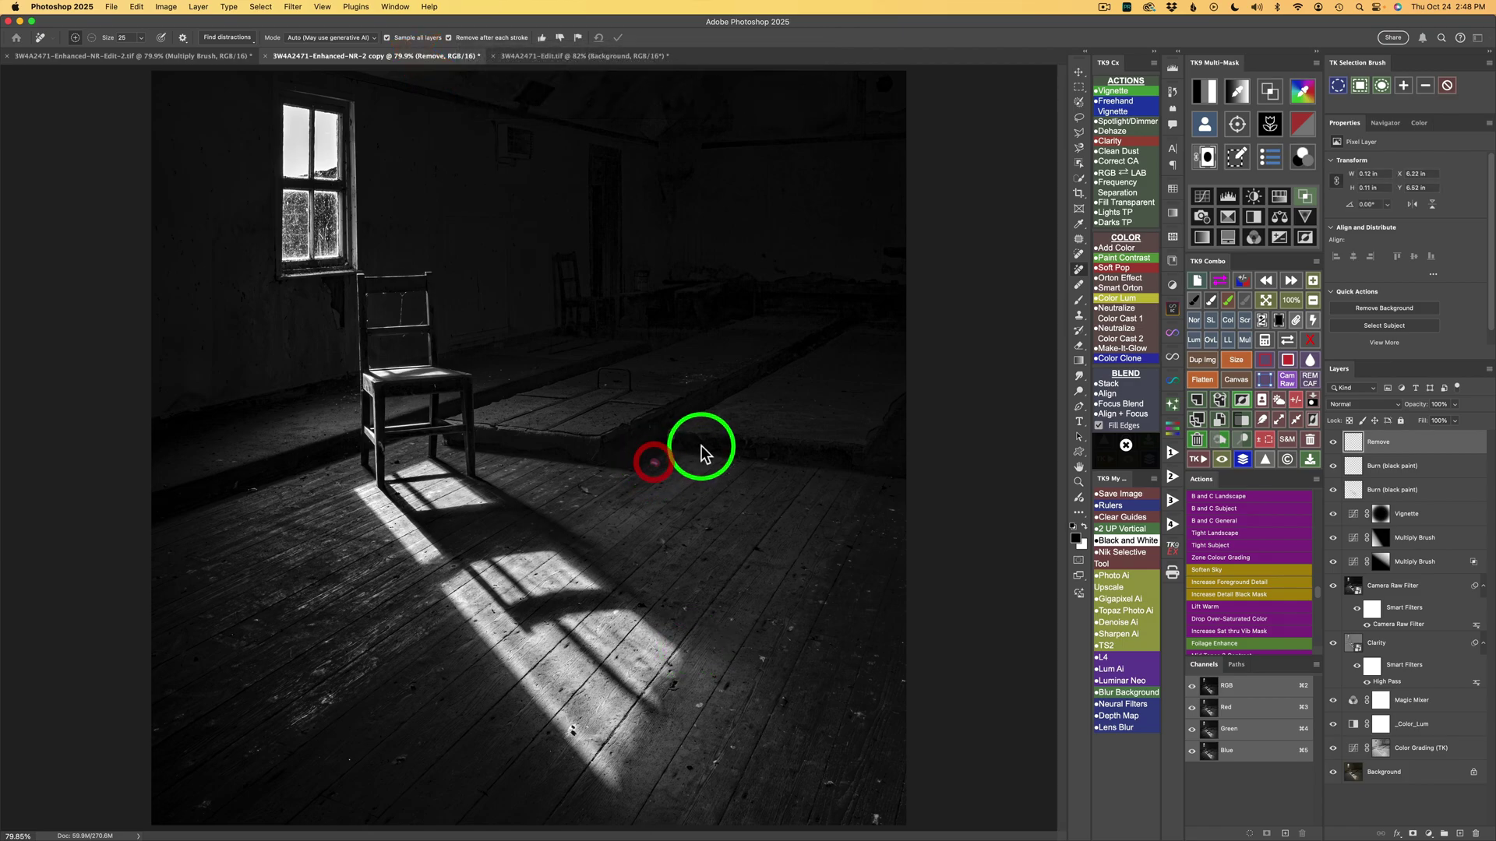
left_click(602, 380)
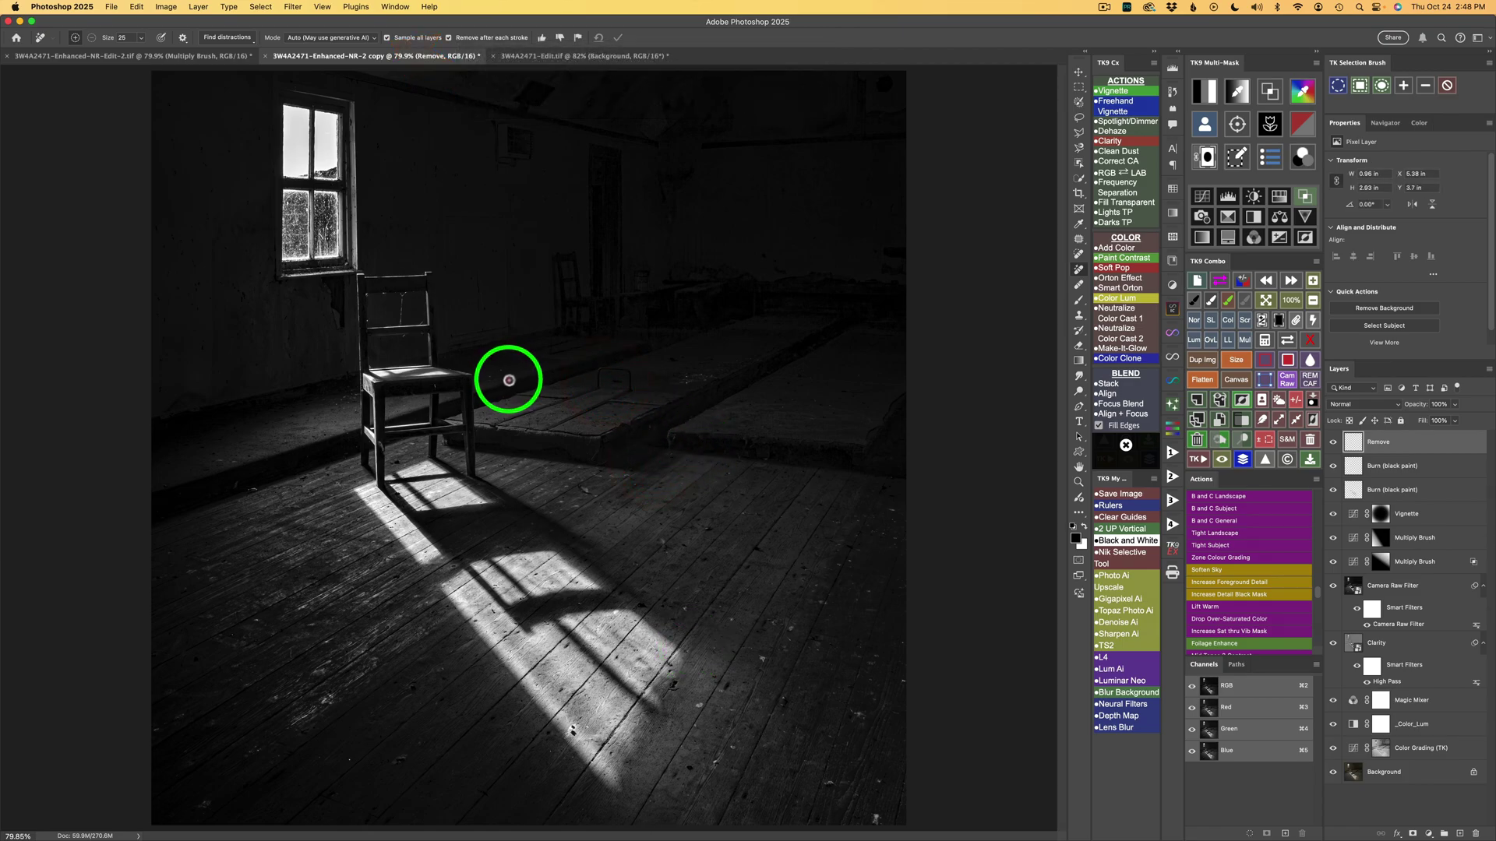
left_click(492, 376)
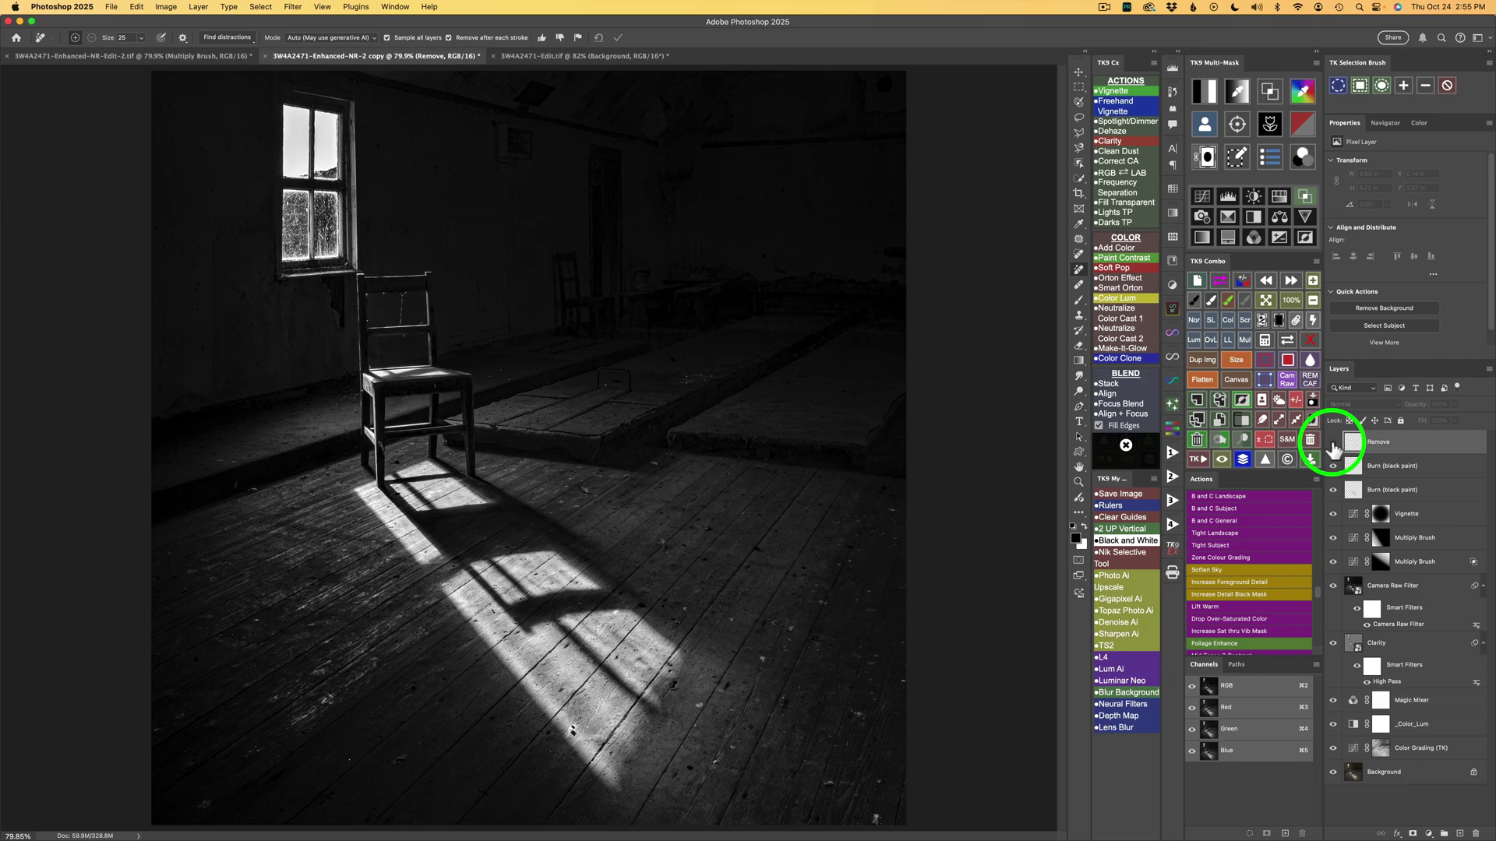
left_click(1333, 442)
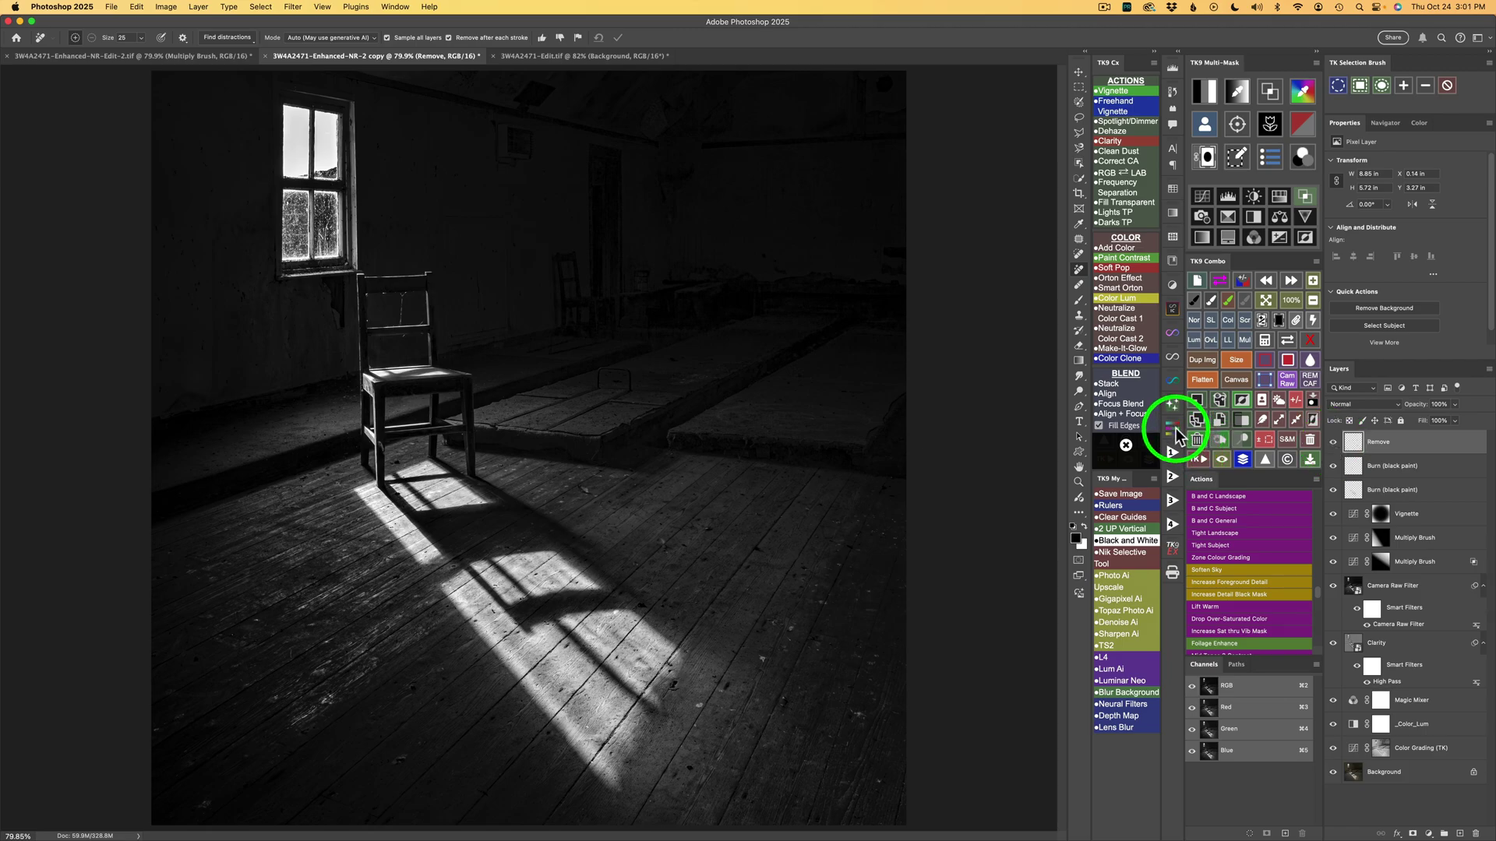
- Add a sepia colorize Hue/Saturation layer (Hue +35, Saturation 16) with TK Magic Mixer, limited via Blend If
left_click(1174, 427)
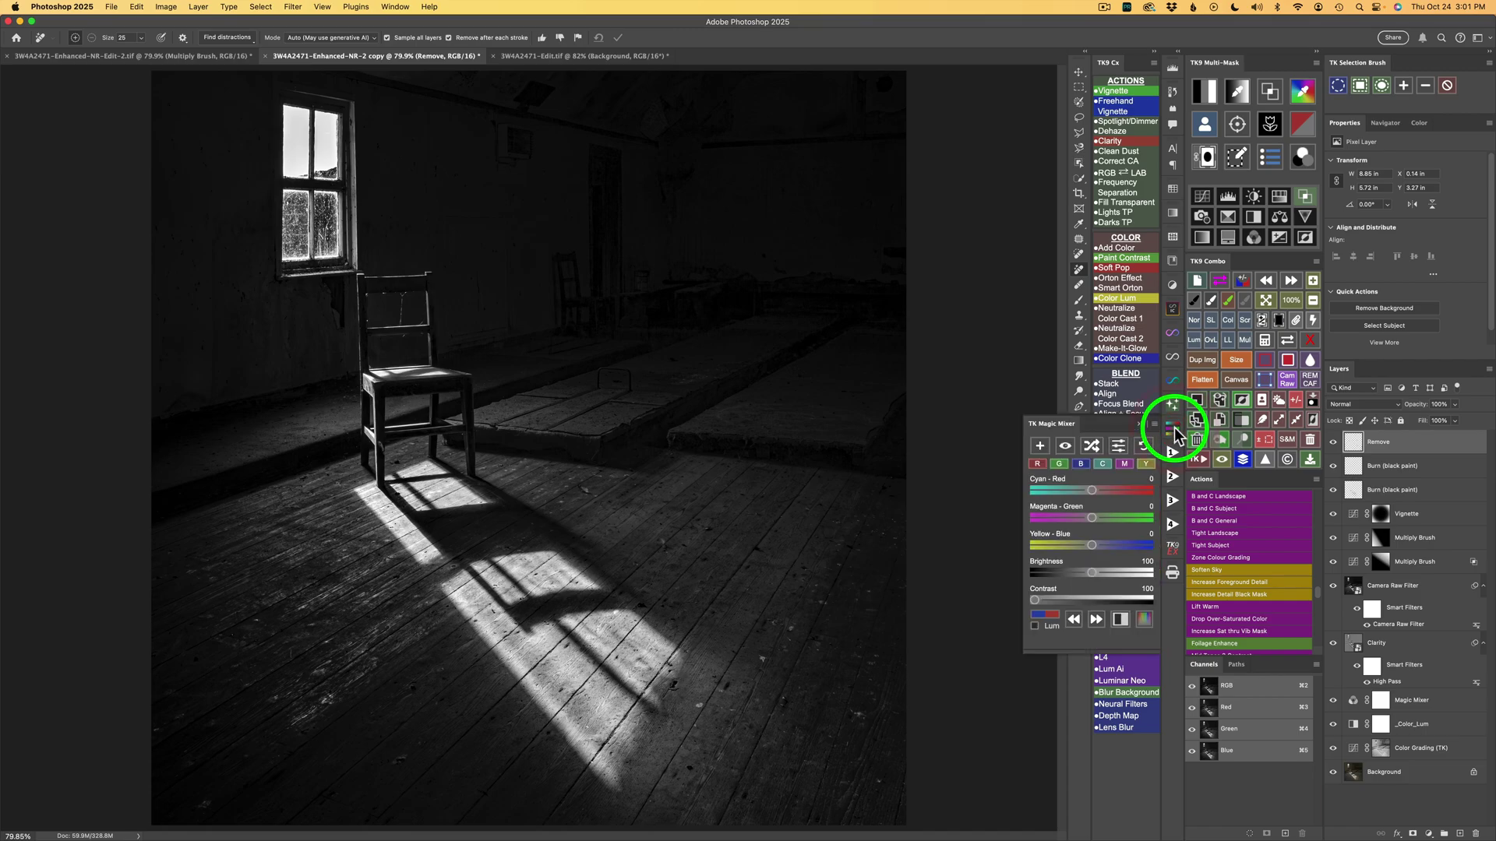
left_click(1145, 621)
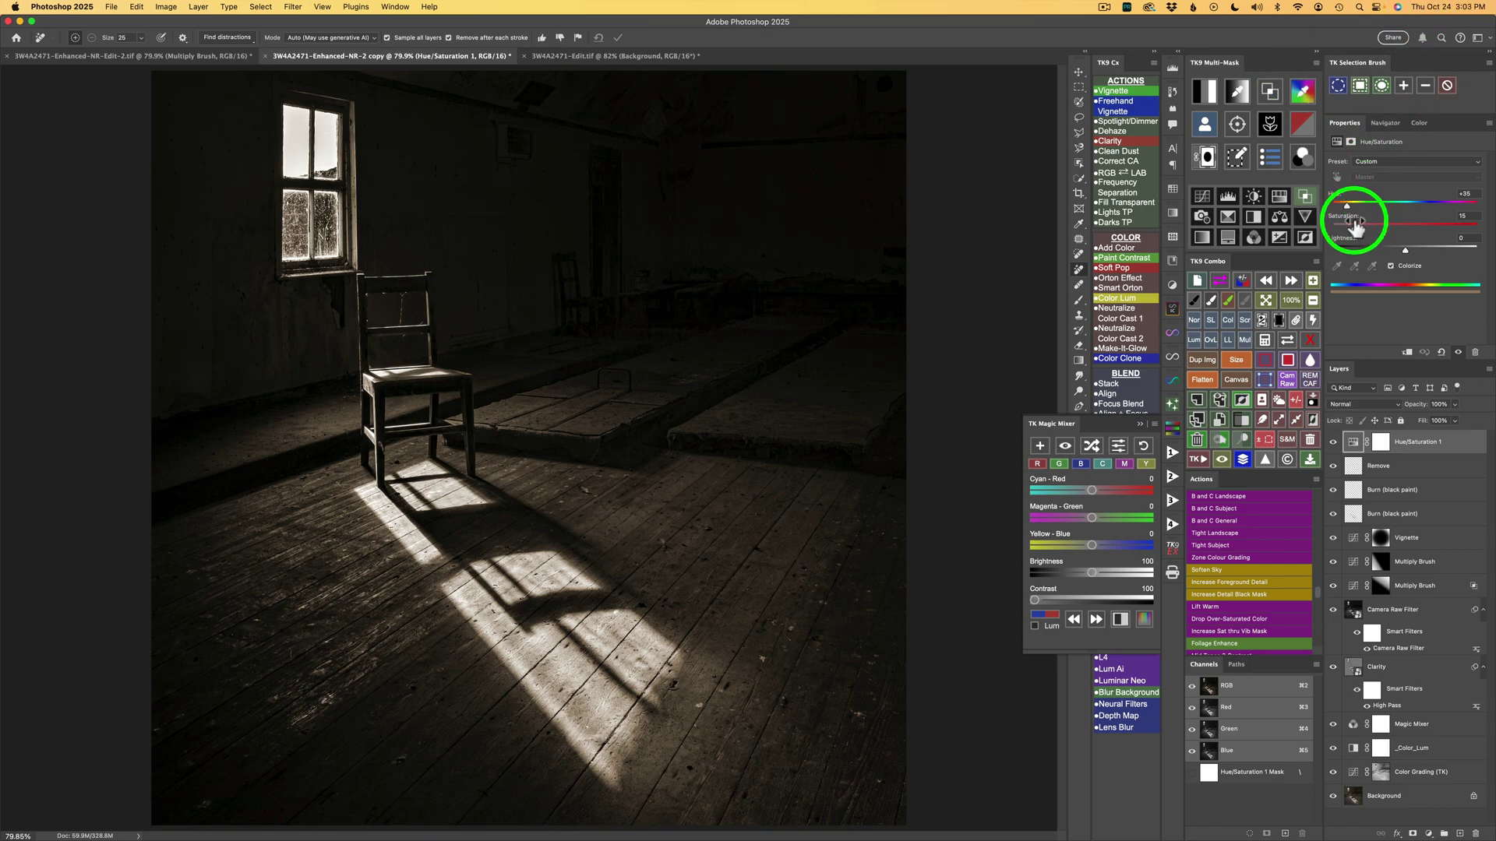
left_click(1307, 199)
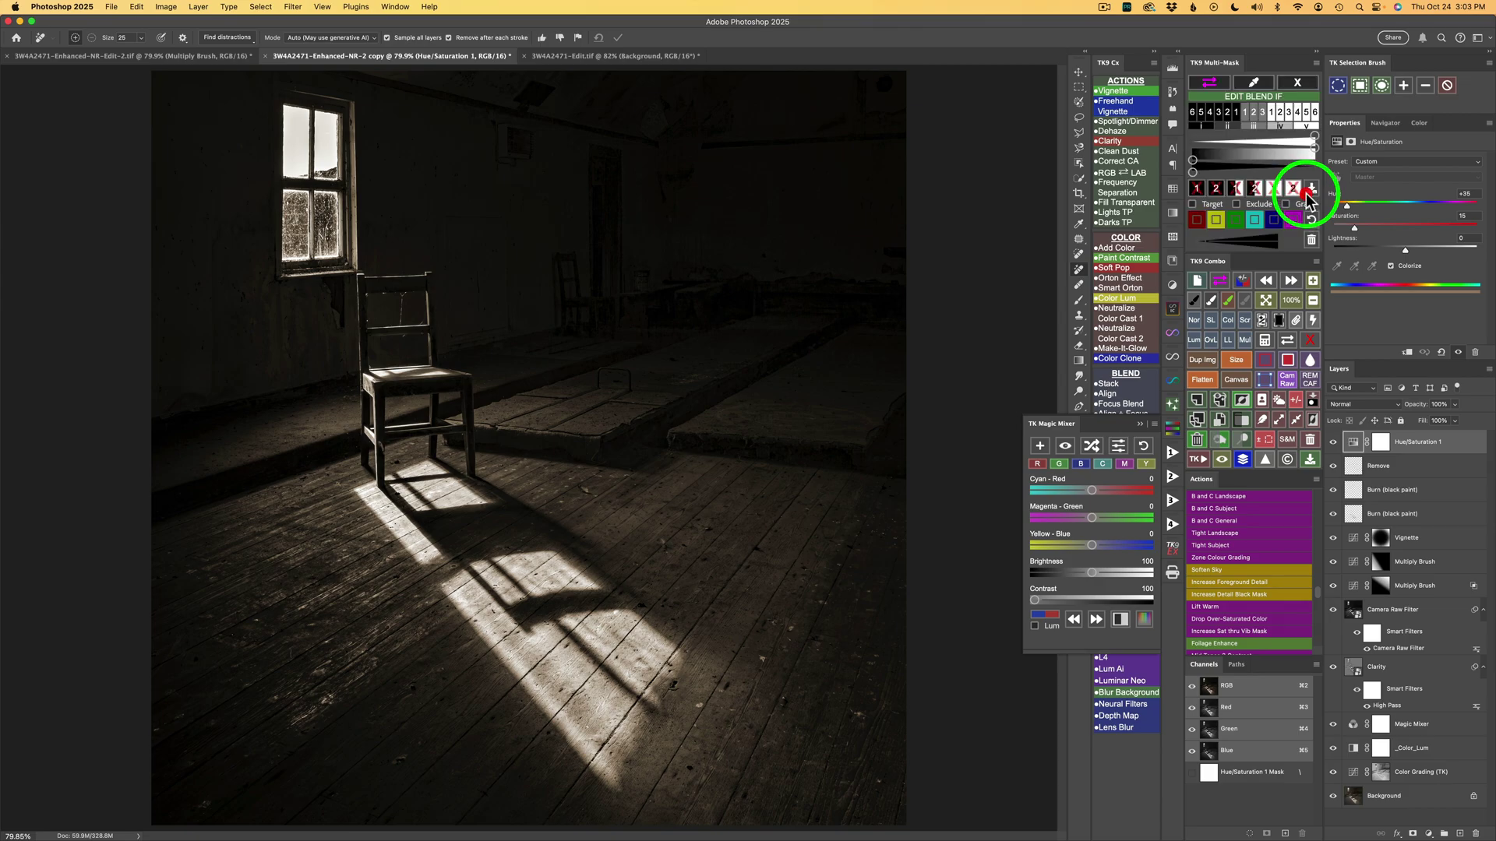
left_click(1238, 113)
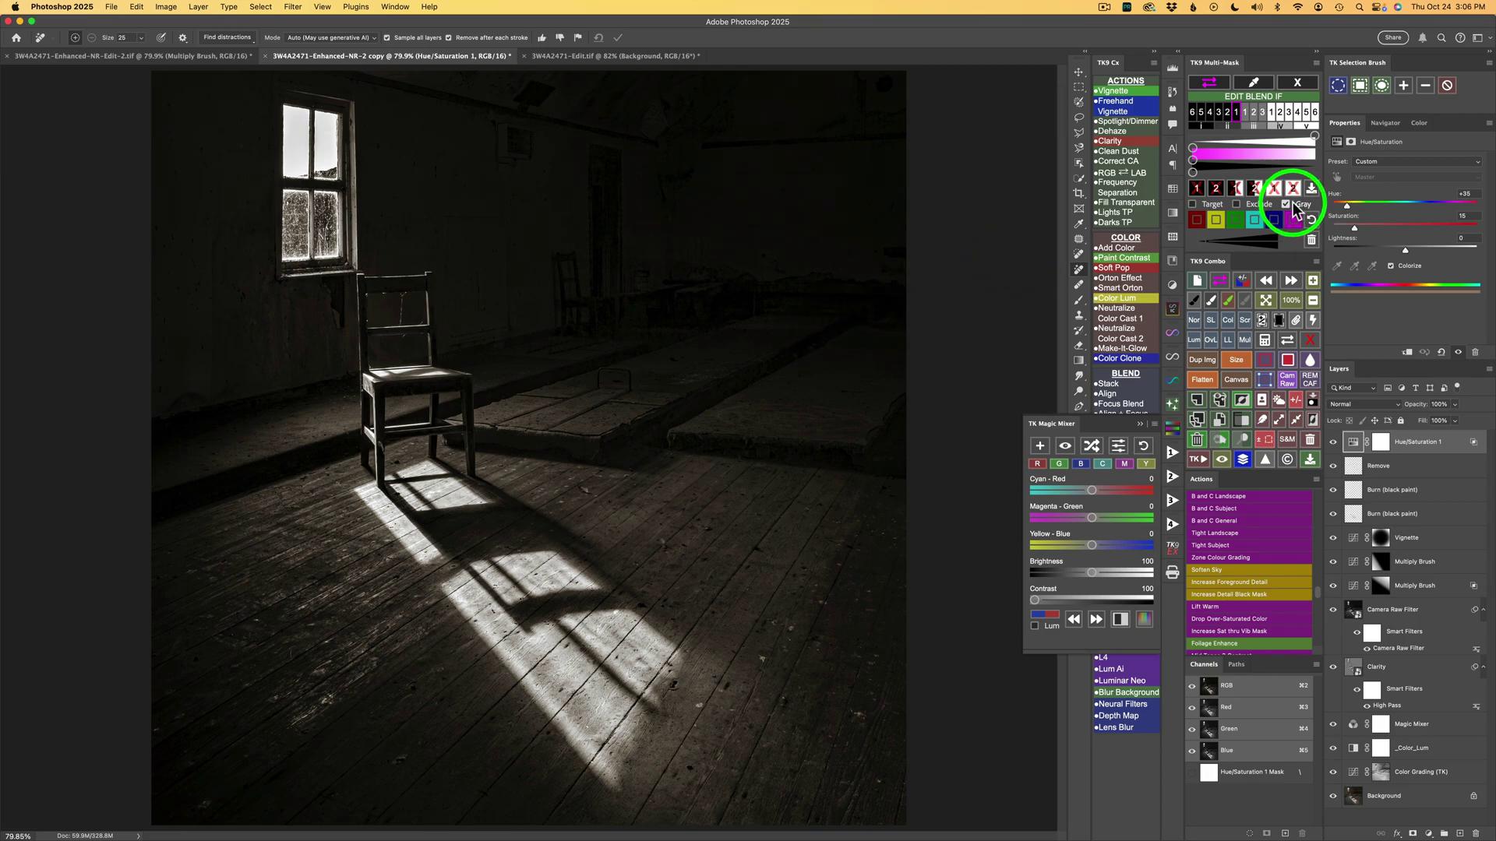
- Toggle the Gray blend range off and on, then hide Hue/Saturation 1 to compare with plain black and white
left_click(1284, 203)
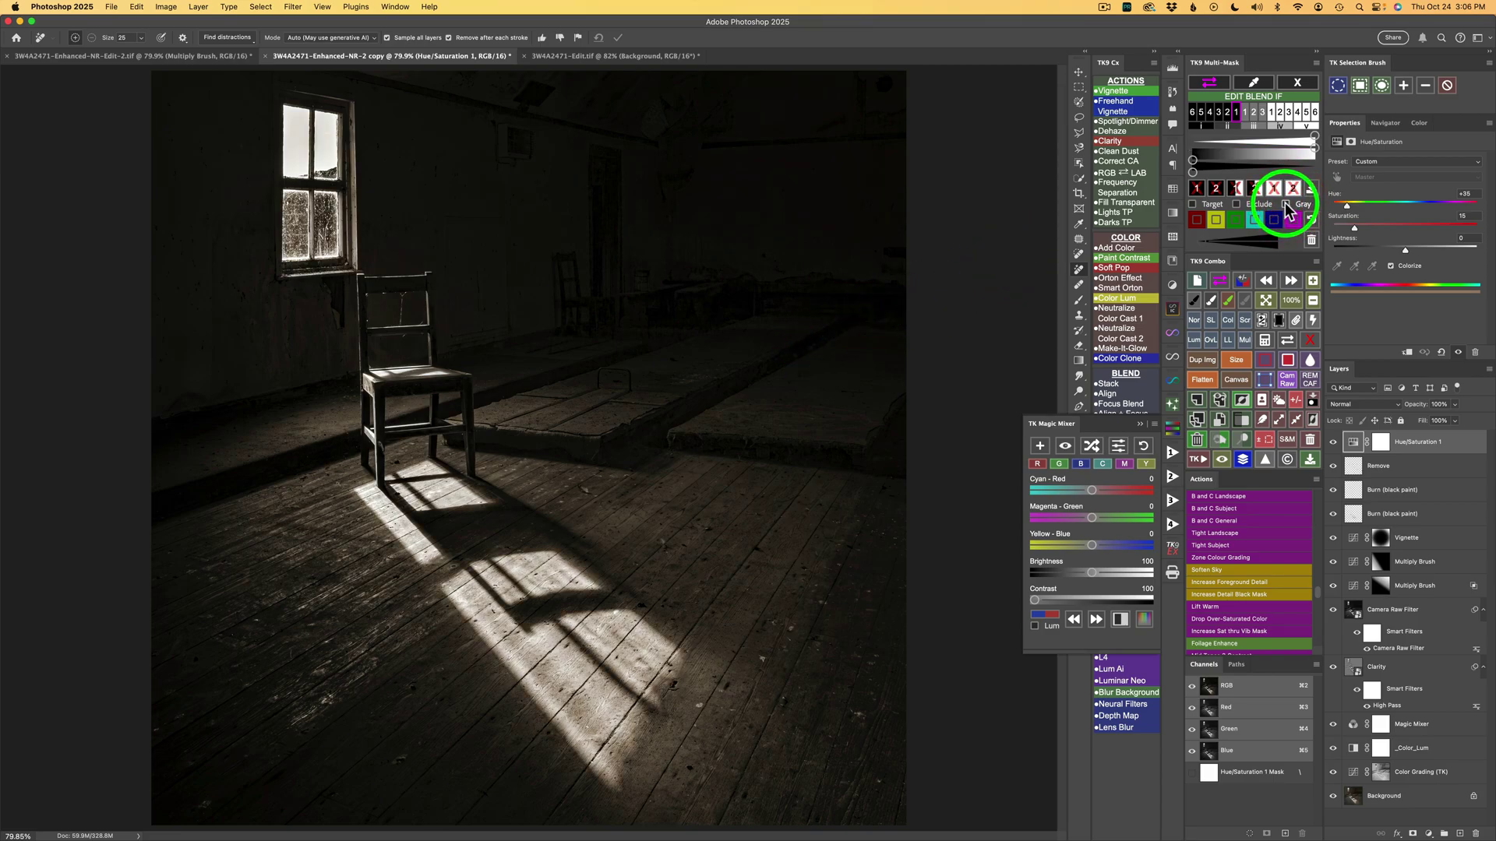
left_click(1286, 203)
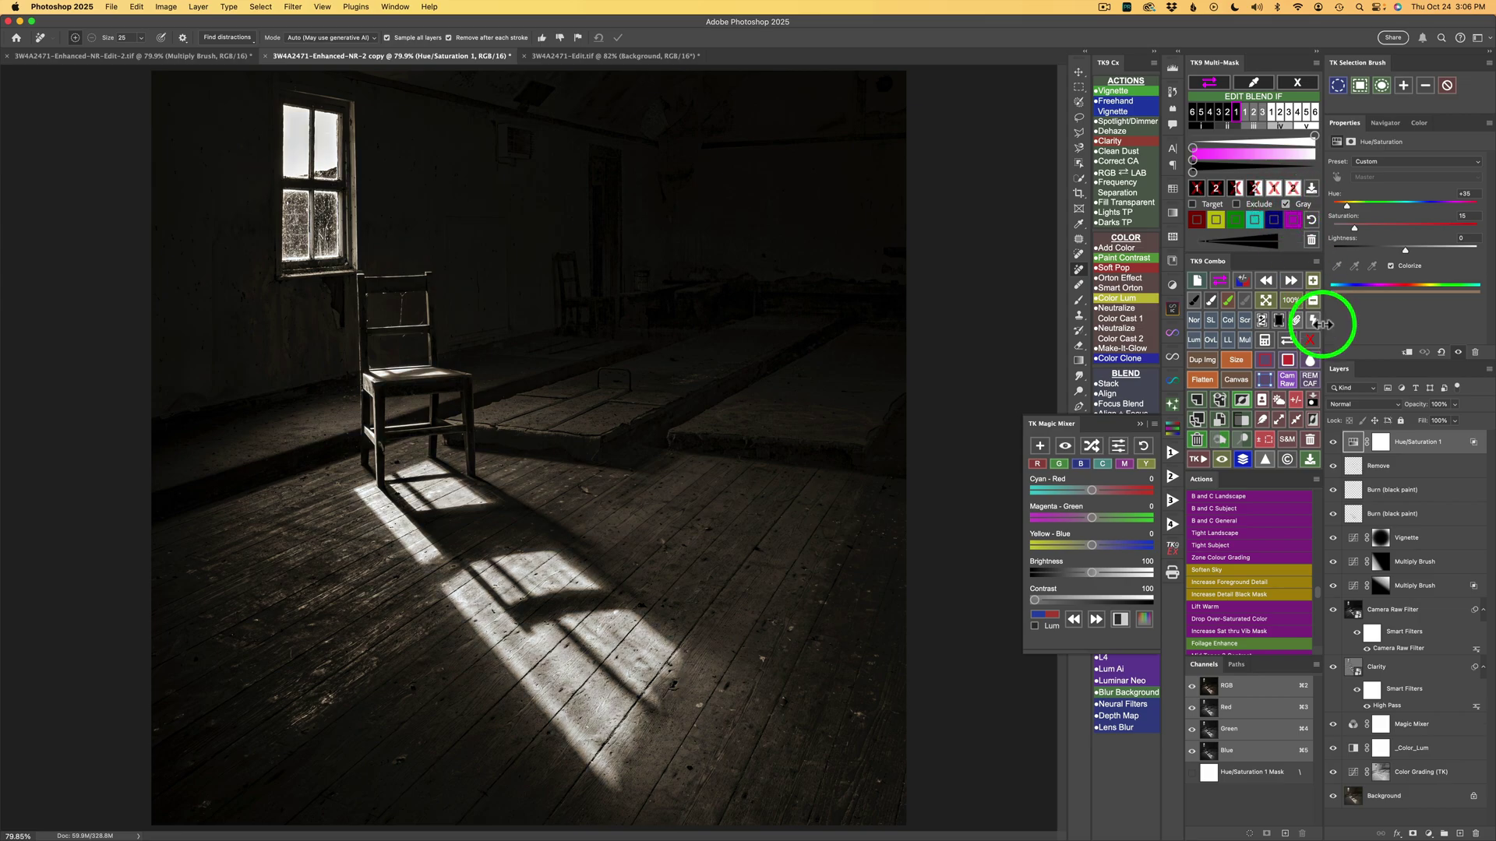
left_click(1333, 444)
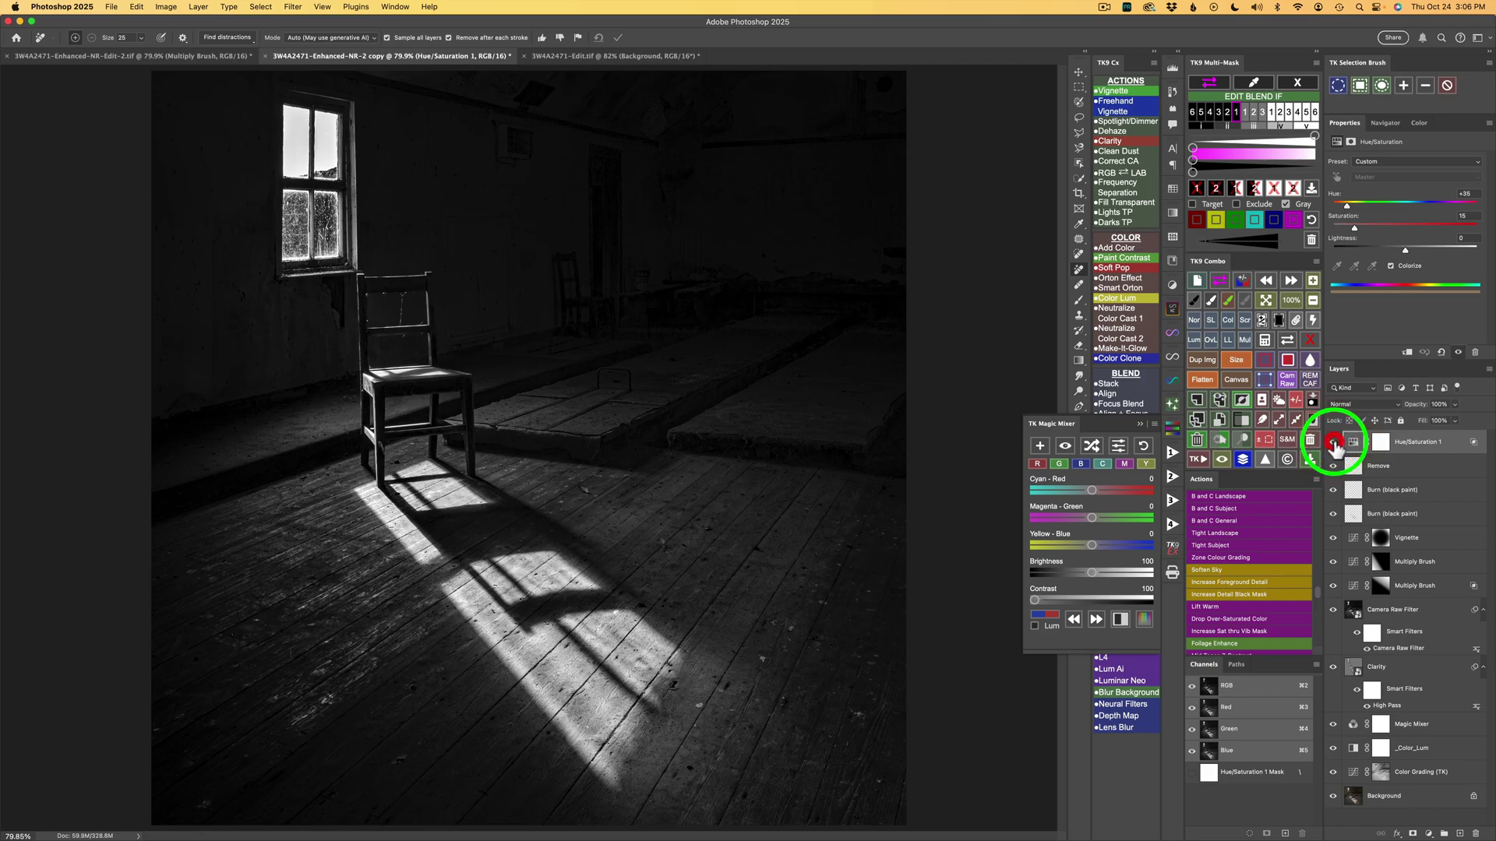
- Re-show the sepia tint, preview the original colour photo and back, then view 3W4A2471-Edit.tif
left_click(1334, 444)
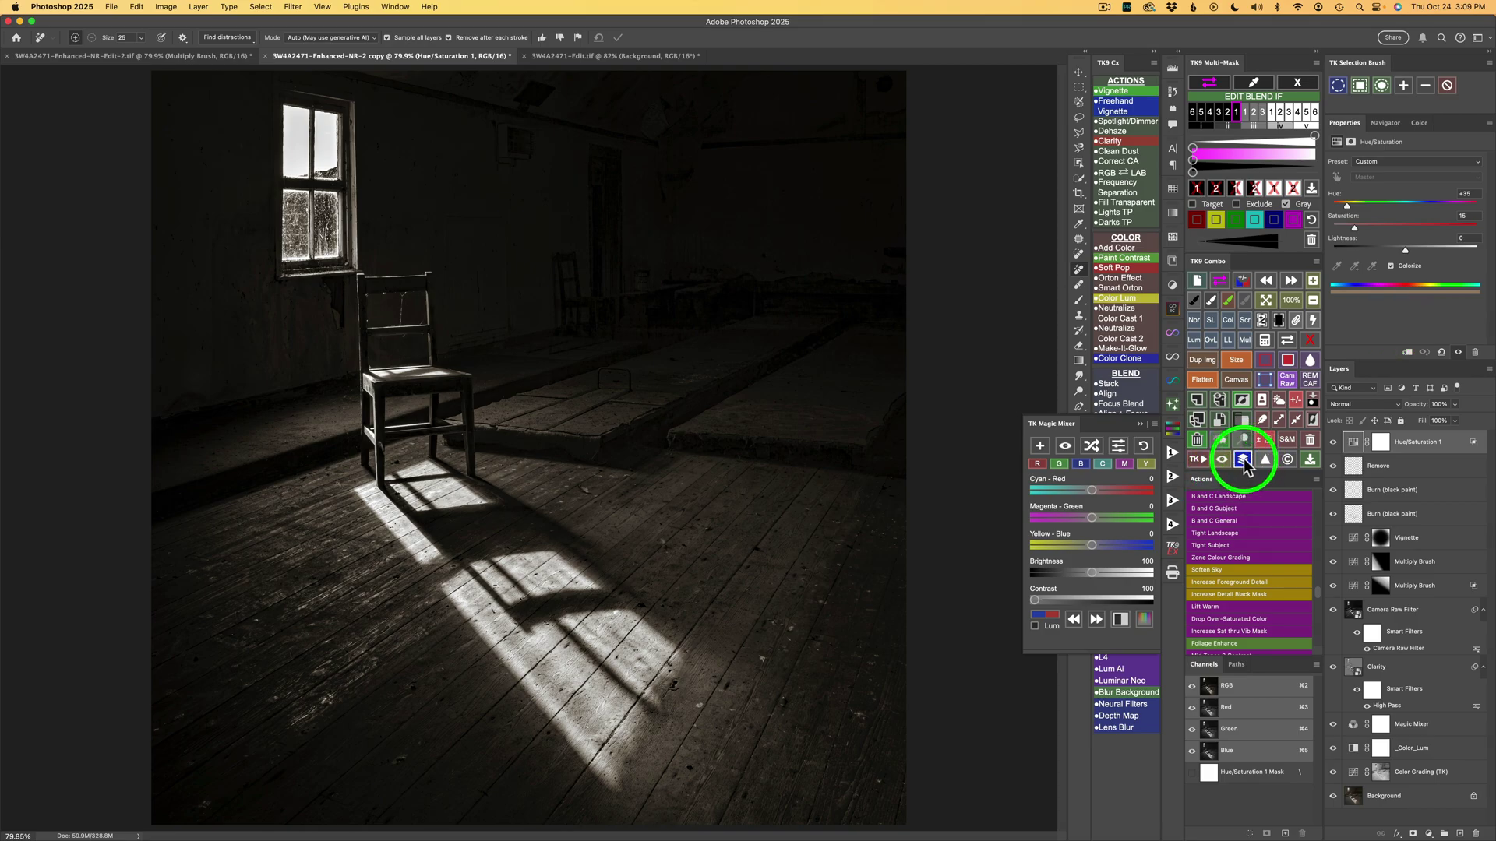
left_click(1245, 461)
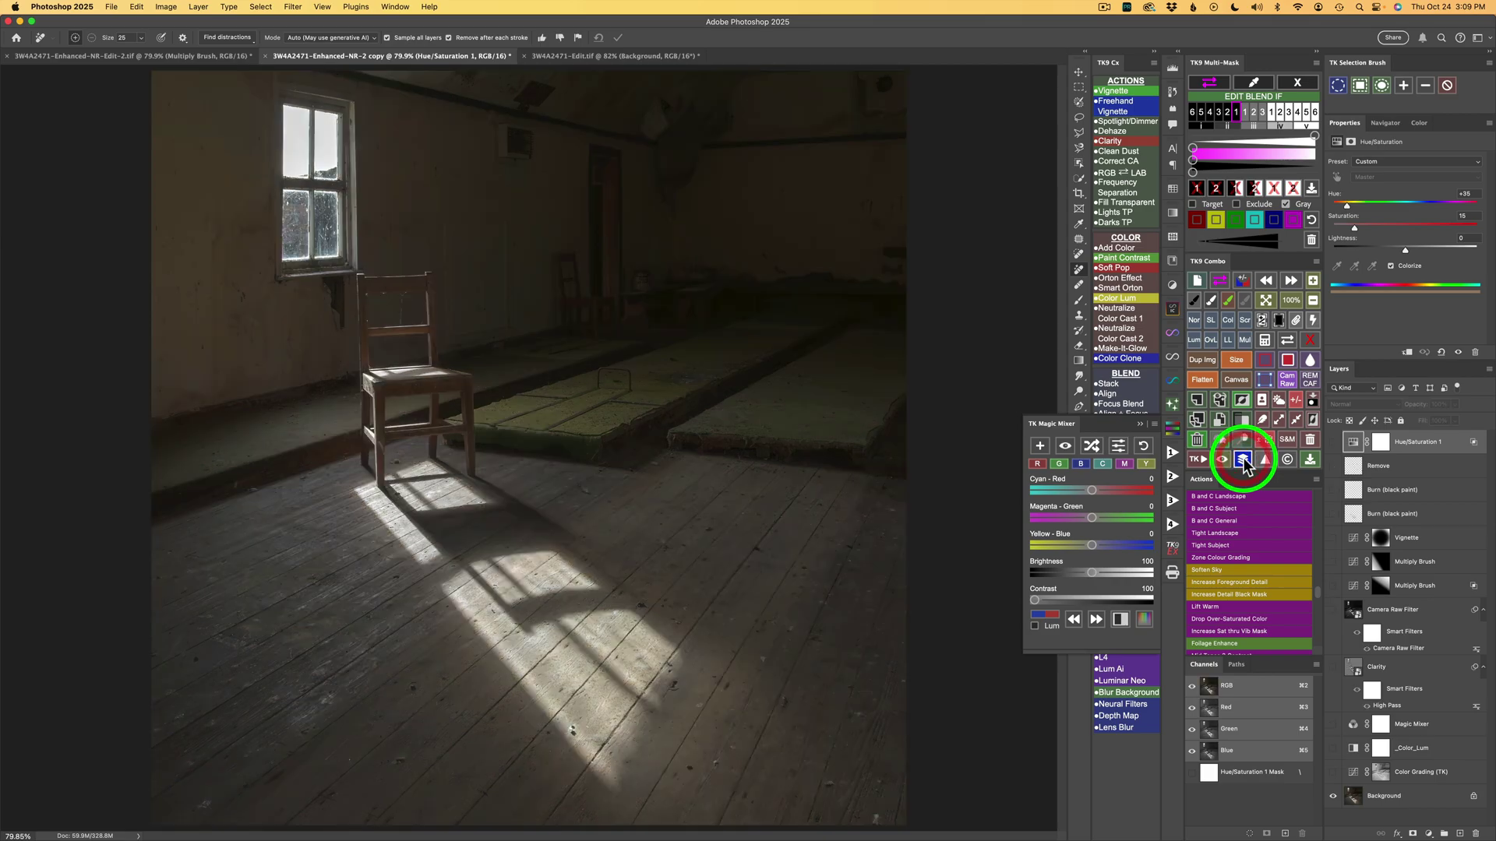
left_click(1244, 461)
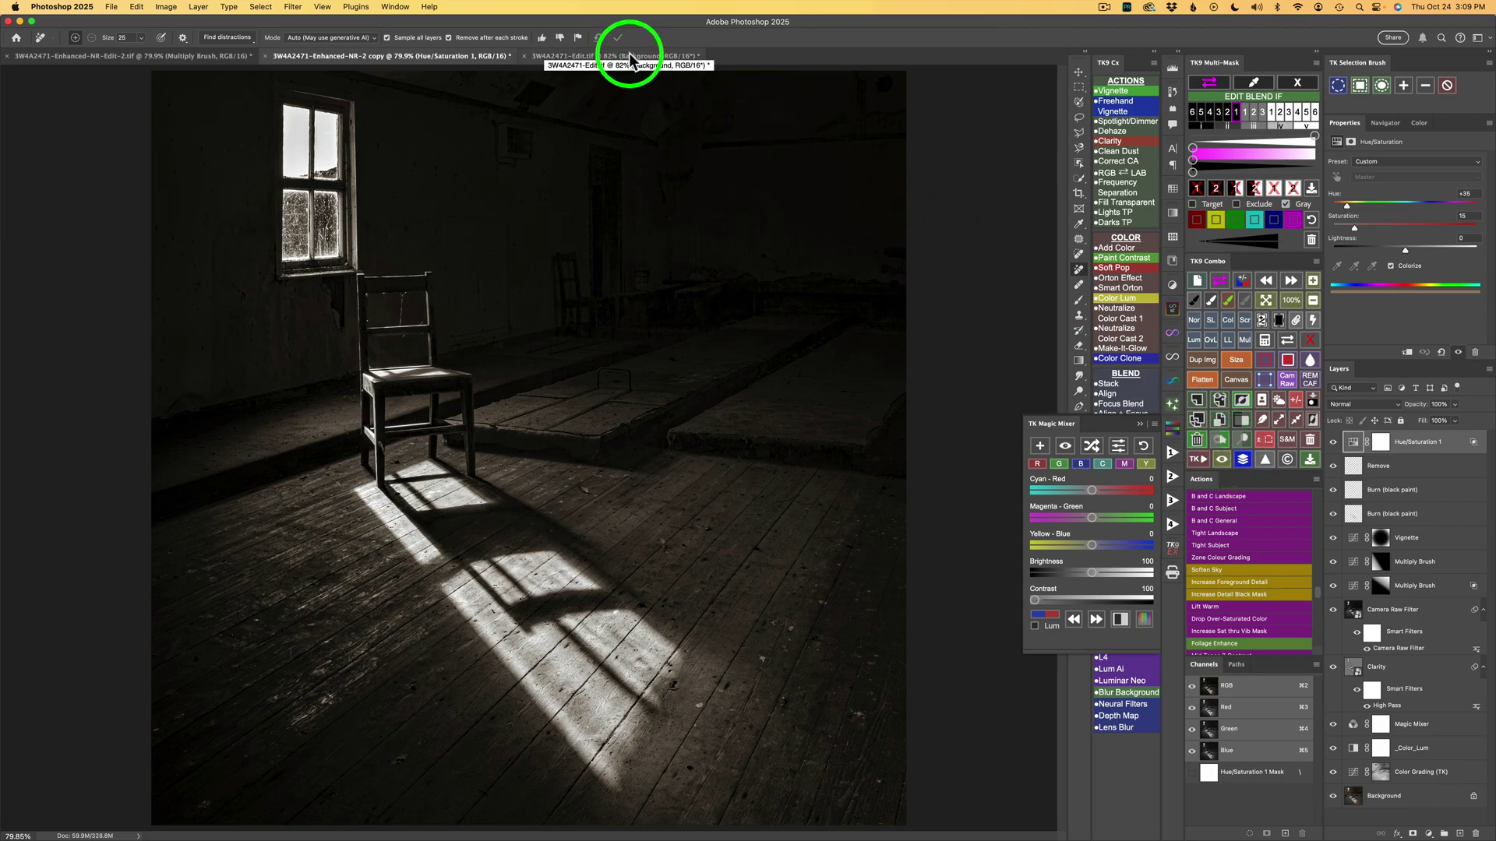
left_click(631, 56)
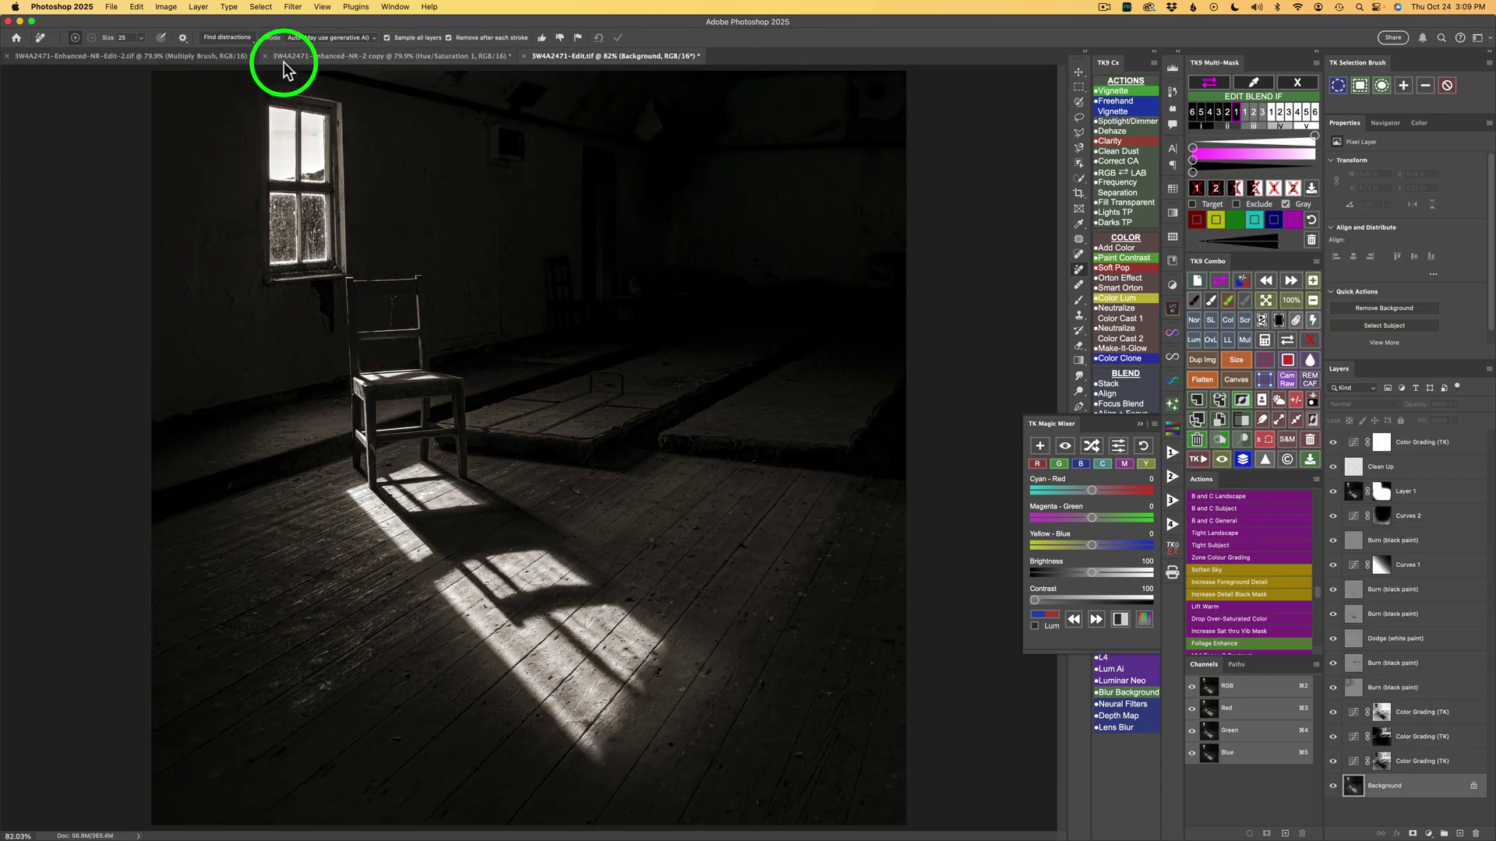
- Flip between 3W4A2471-Edit.tif and the Enhanced-NR-2 copy, ending on the sepia Enhanced-NR-2 copy
left_click(333, 57)
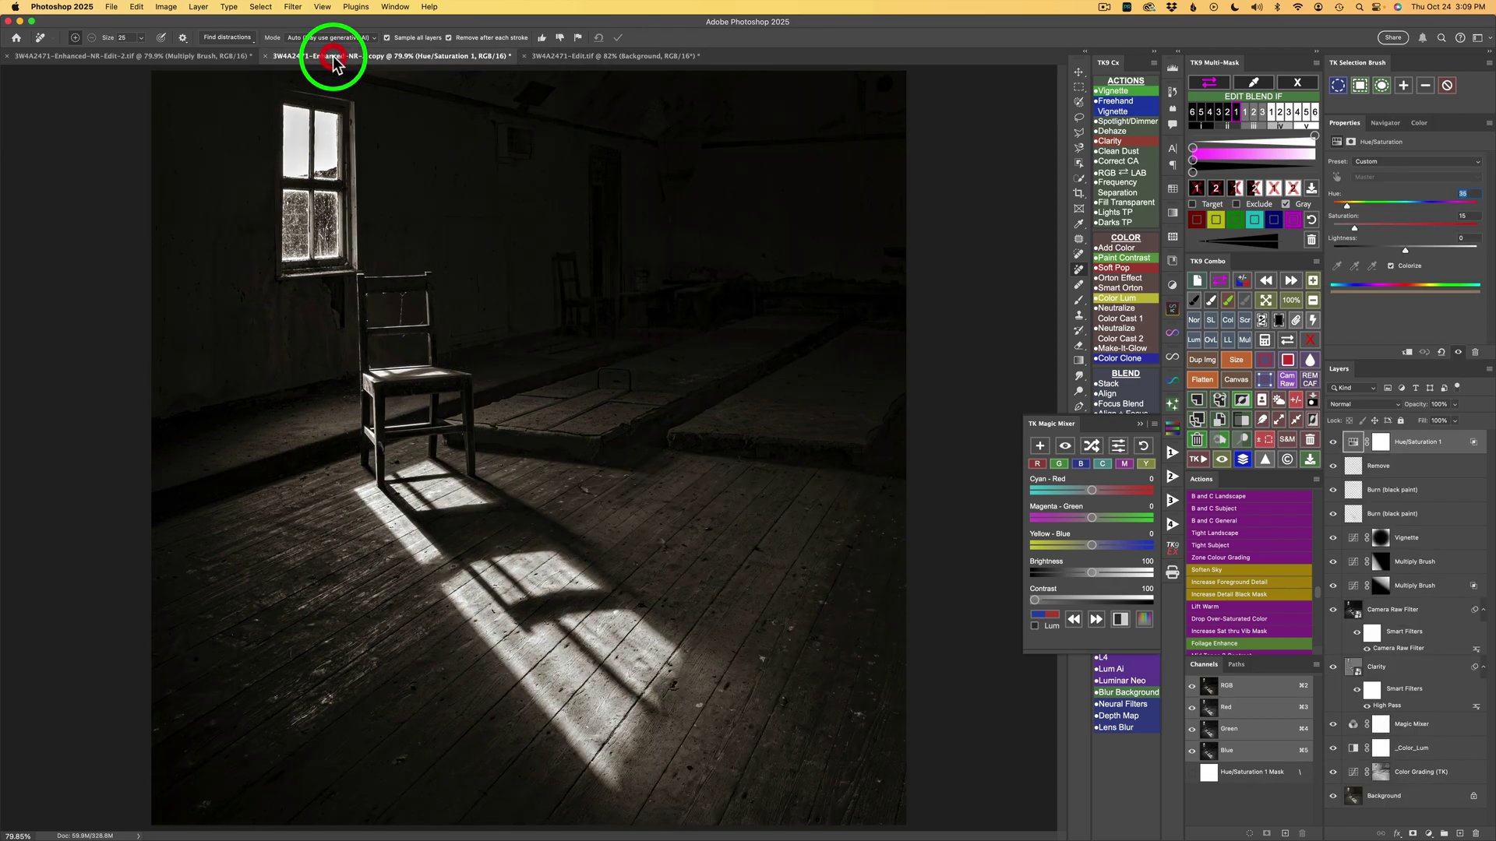
left_click(564, 57)
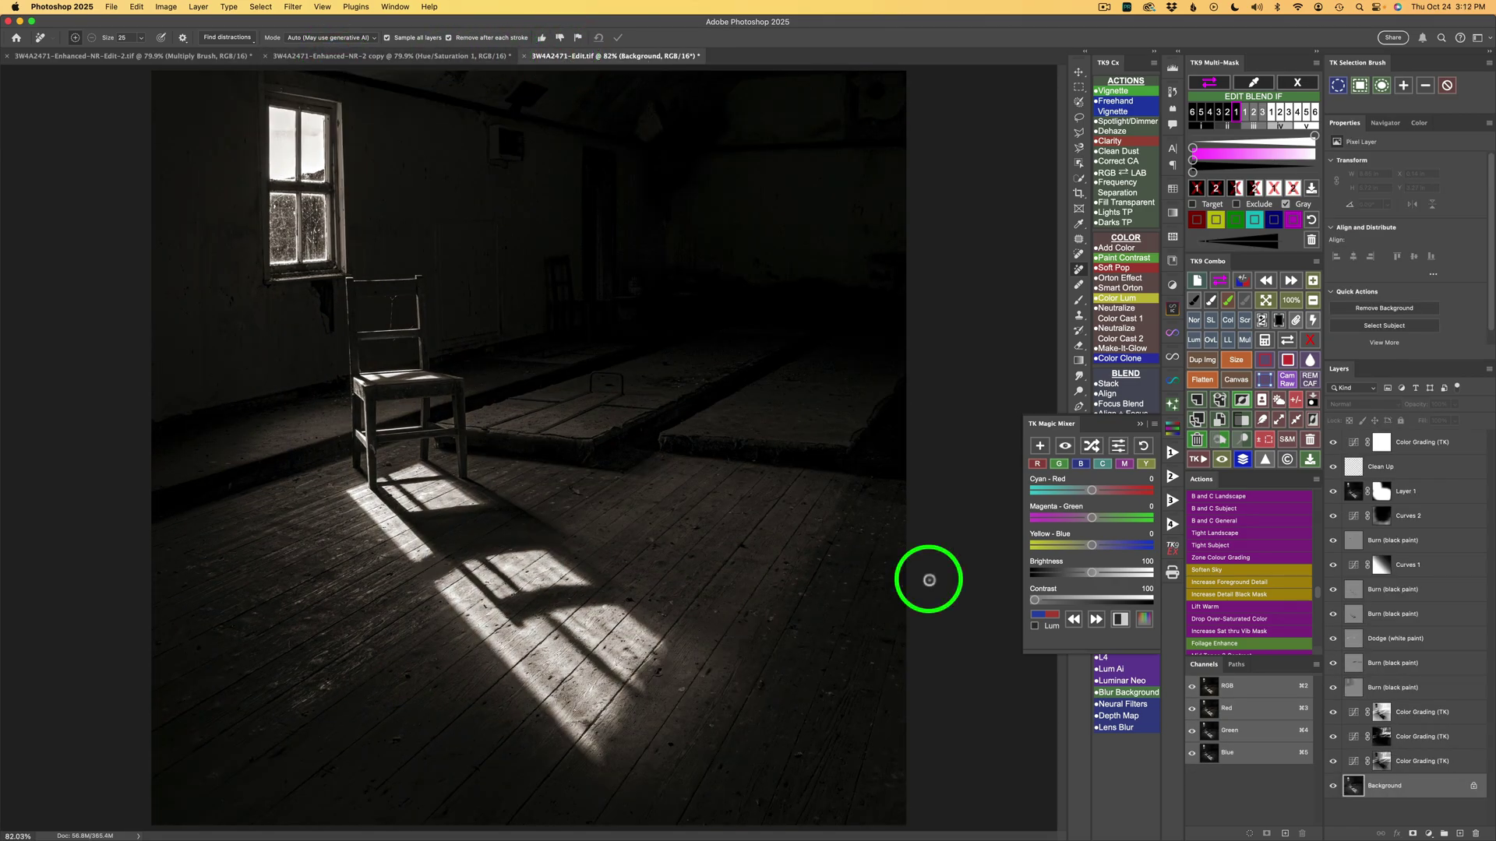
left_click(389, 56)
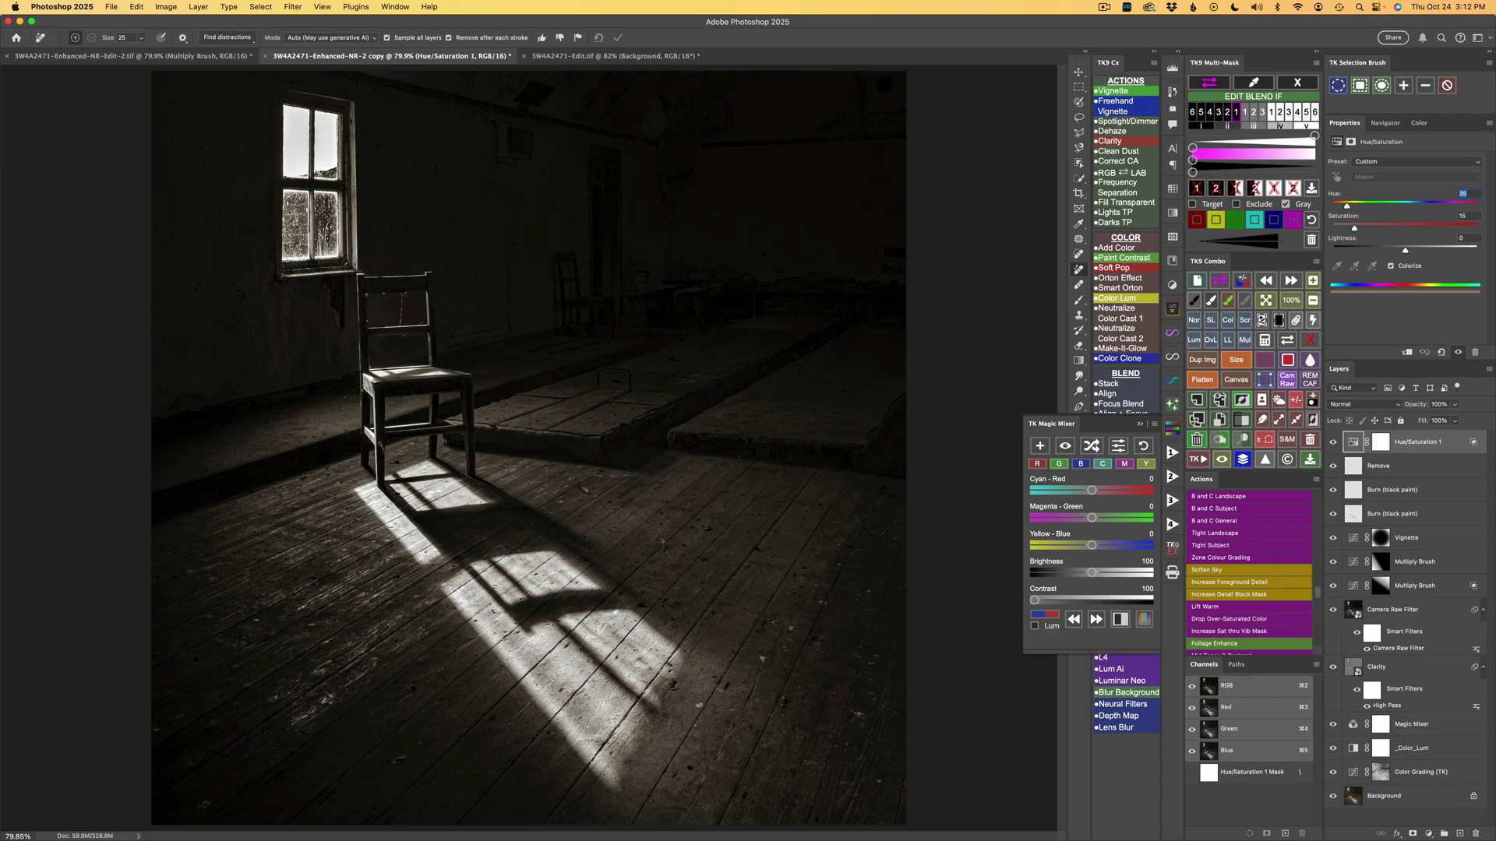
key("Return")
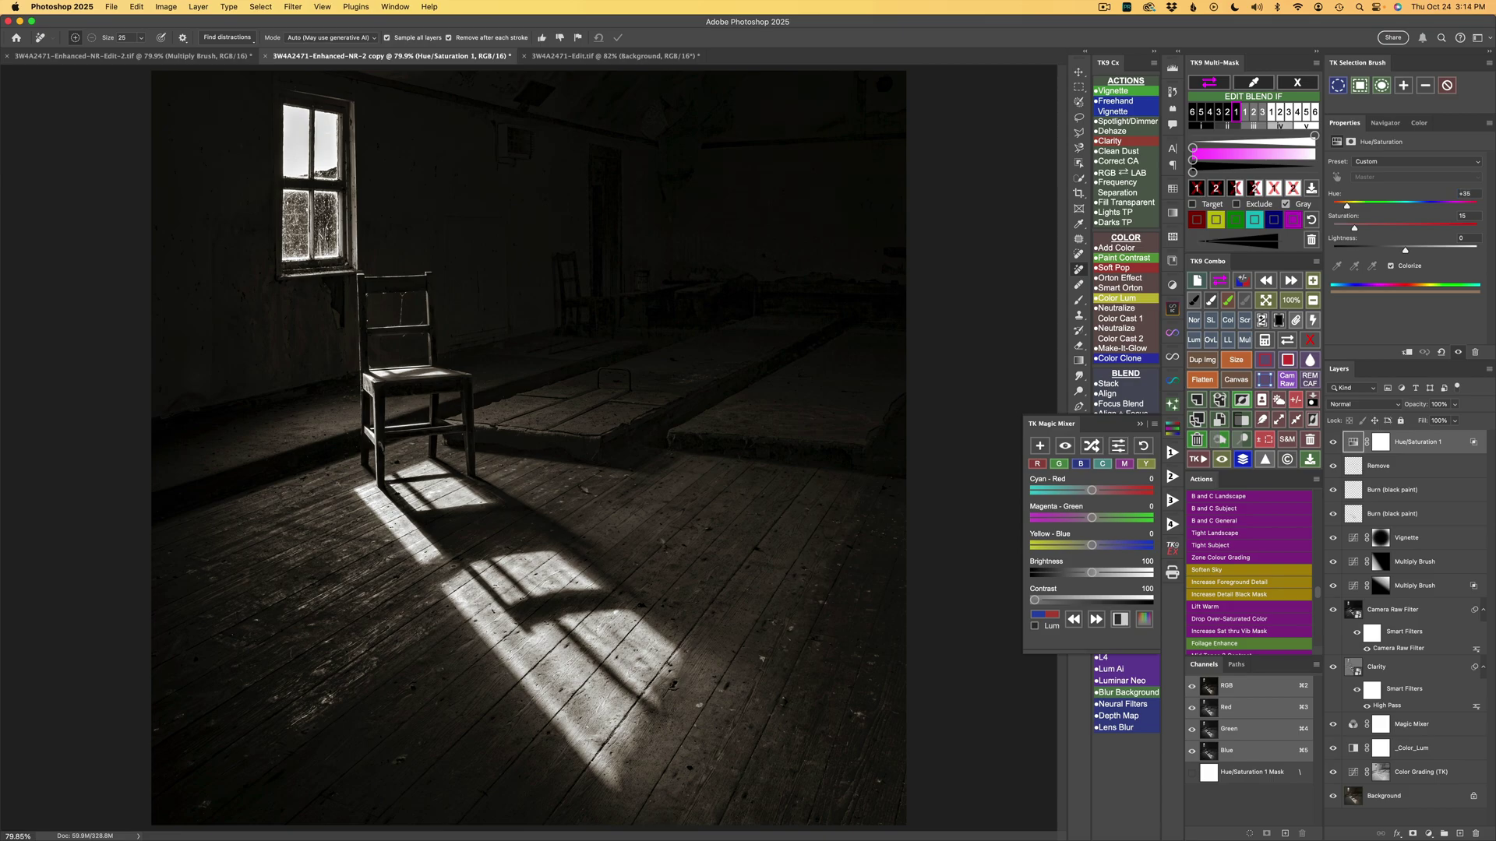